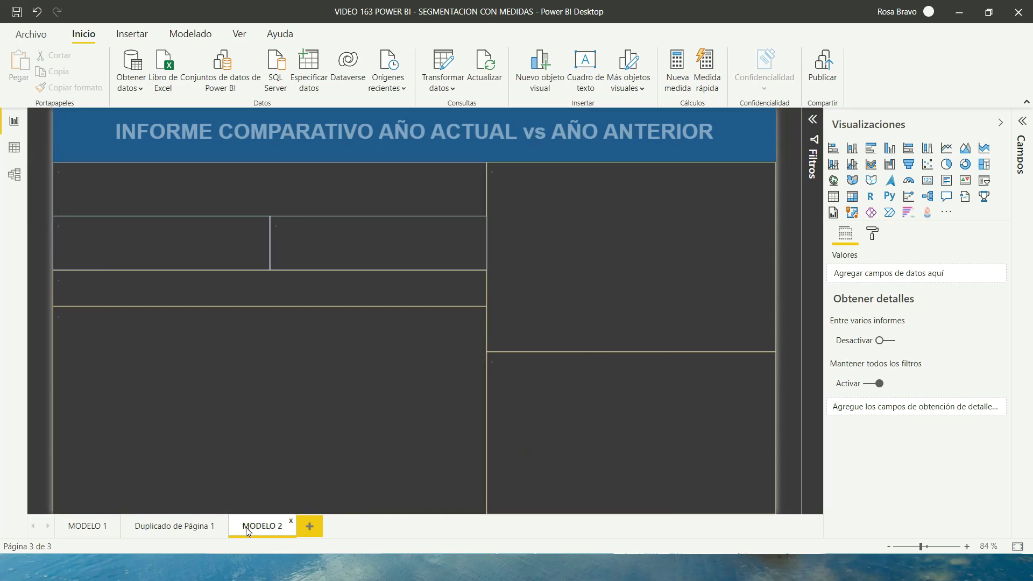
# Switch to the MODELO 1 page with the monthly cost, income and results comparison table
pyautogui.click(90, 531)
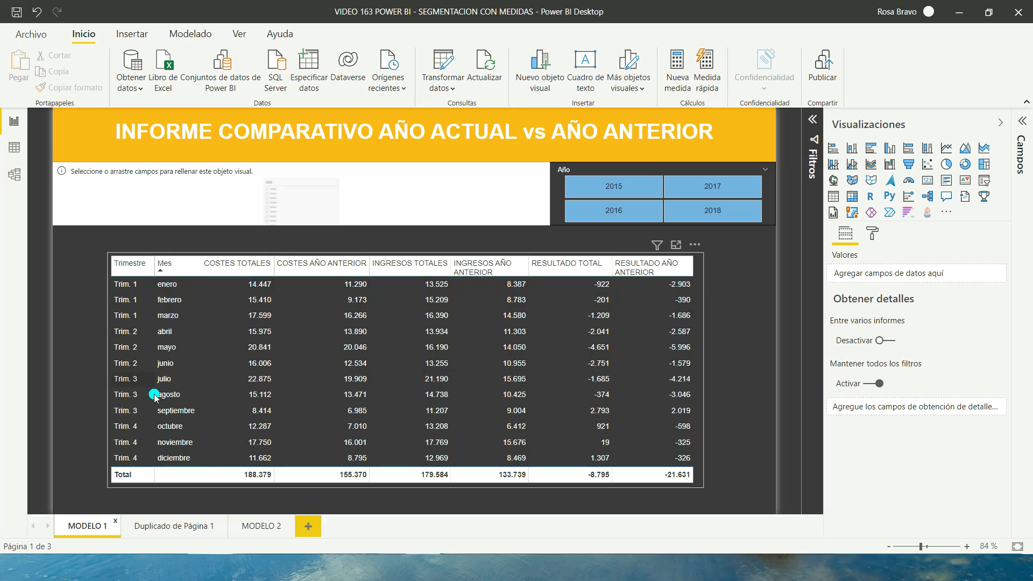
pyautogui.moveTo(661, 198)
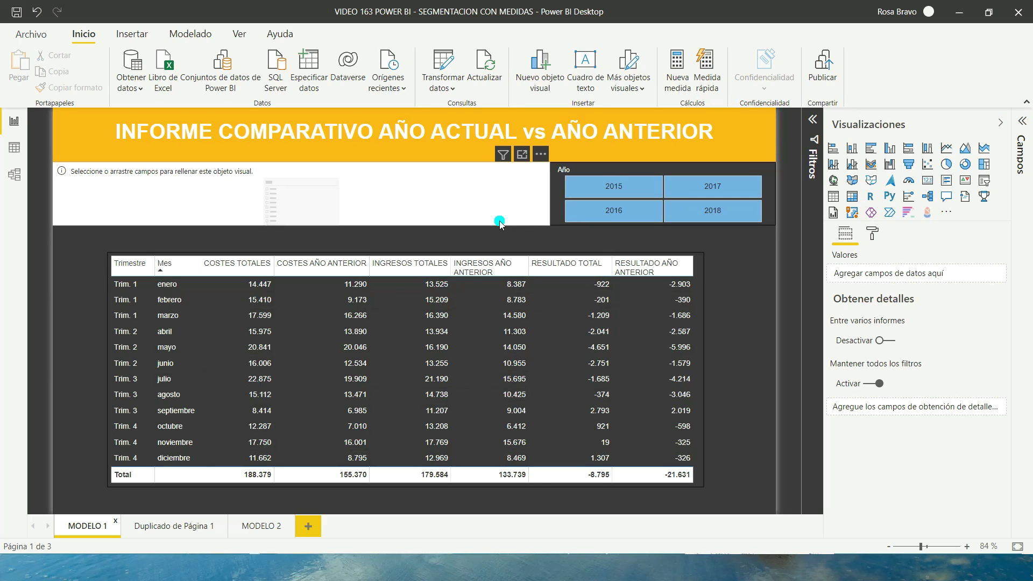
# Try 2015, 2016 and 2017 in the Año slicer, leaving the table filtered to 2018
pyautogui.click(642, 192)
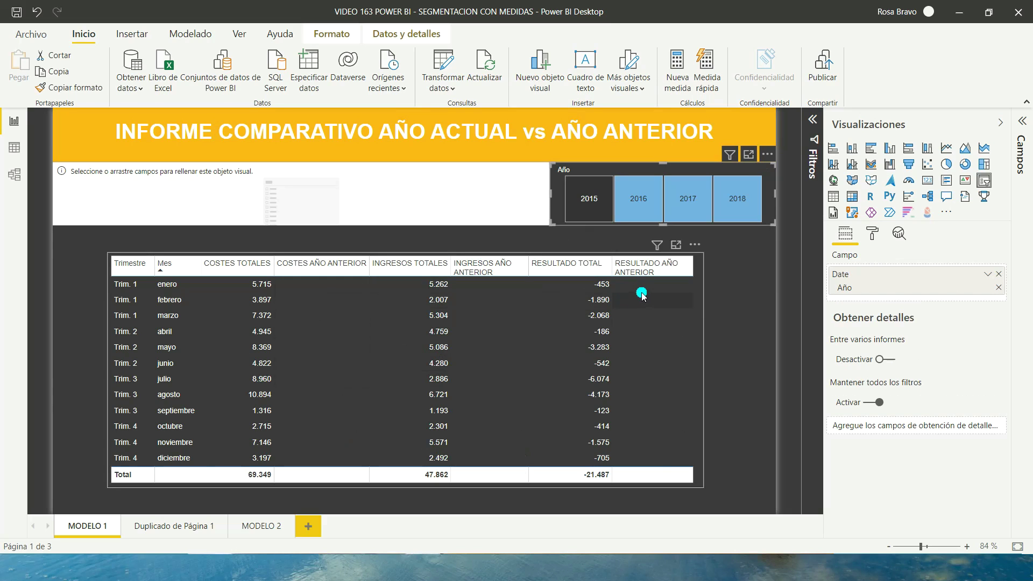
pyautogui.click(641, 199)
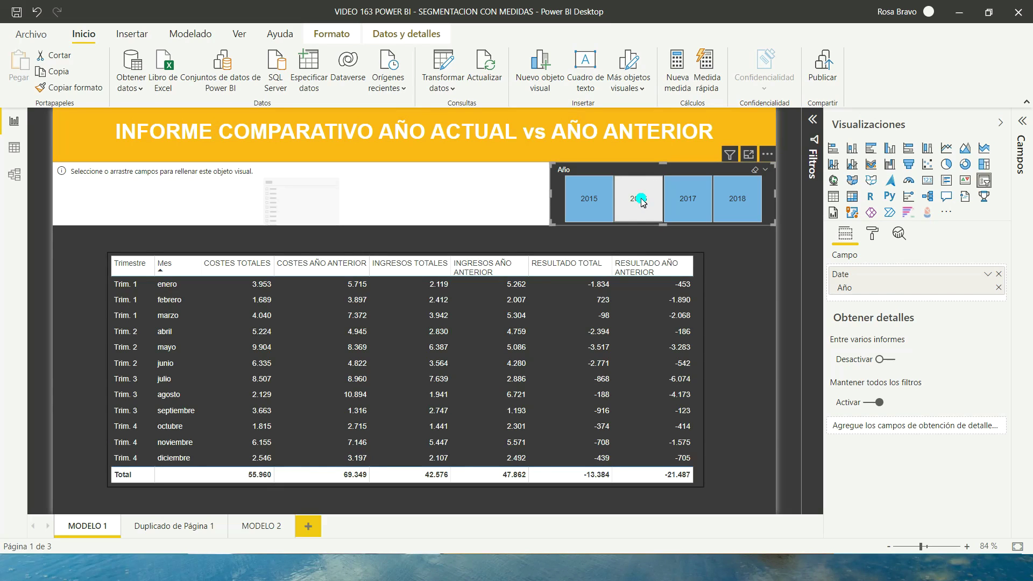
pyautogui.click(681, 205)
pyautogui.click(723, 214)
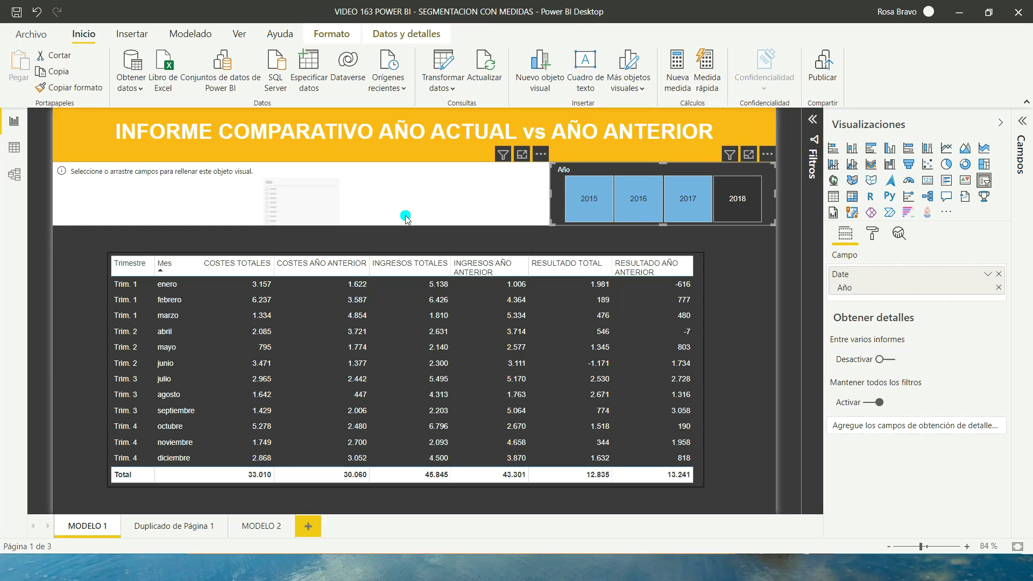
pyautogui.click(413, 180)
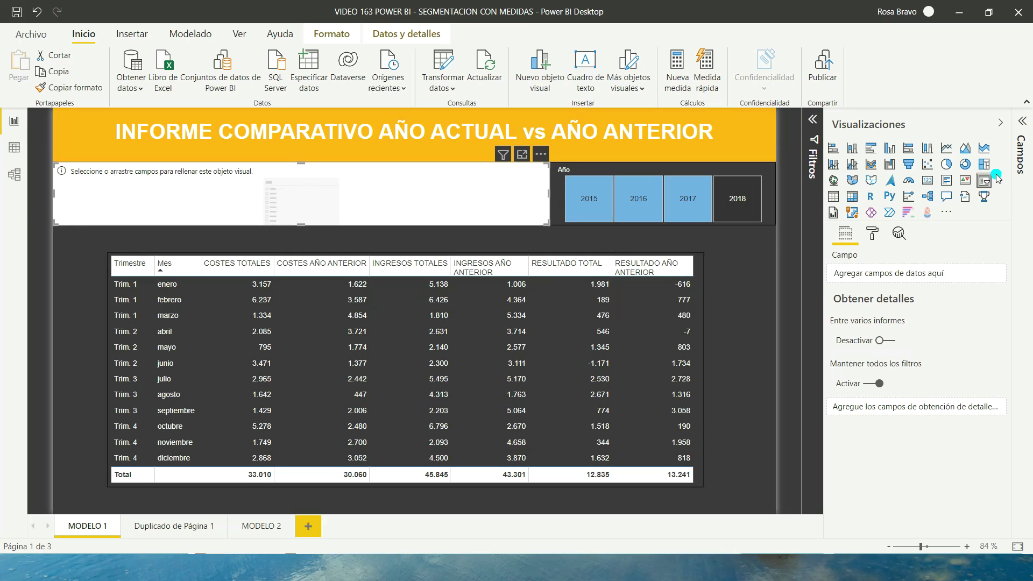
# Put FAMILIAS' Familia field into the empty visual and collapse the side panes
pyautogui.click(1021, 122)
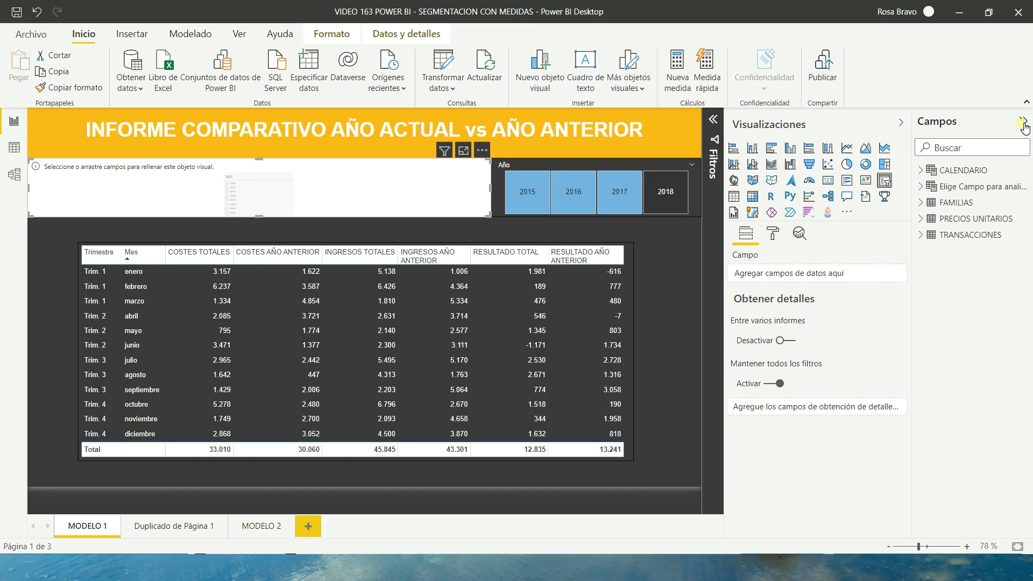
pyautogui.click(921, 202)
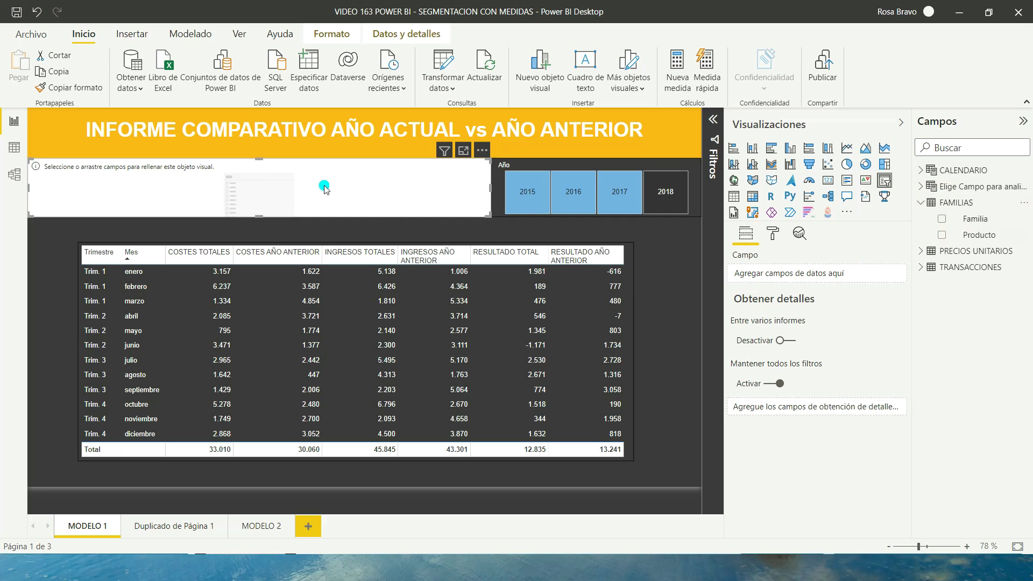
pyautogui.moveTo(983, 220); pyautogui.dragTo(796, 277)
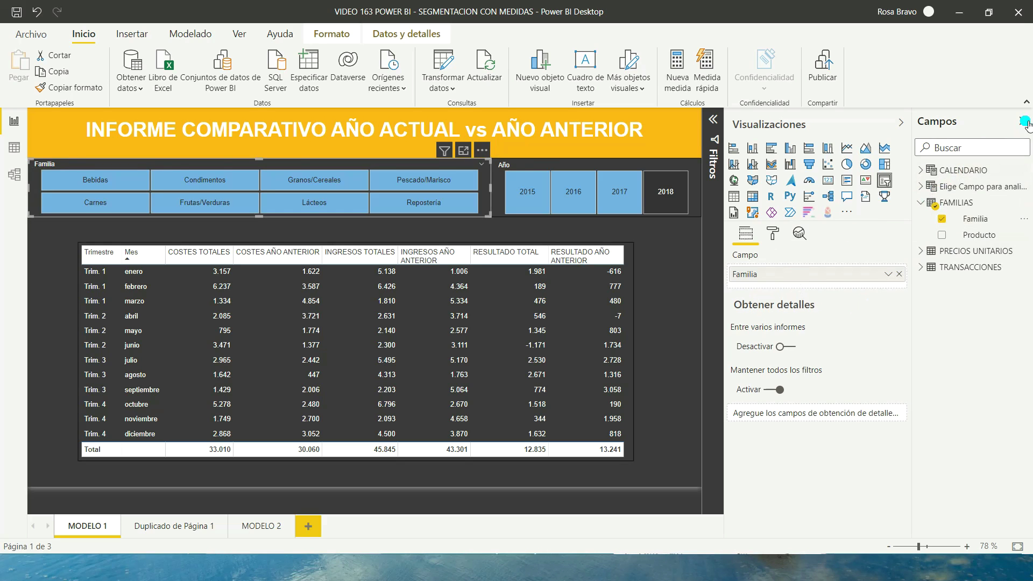
pyautogui.click(1025, 123)
pyautogui.click(1000, 123)
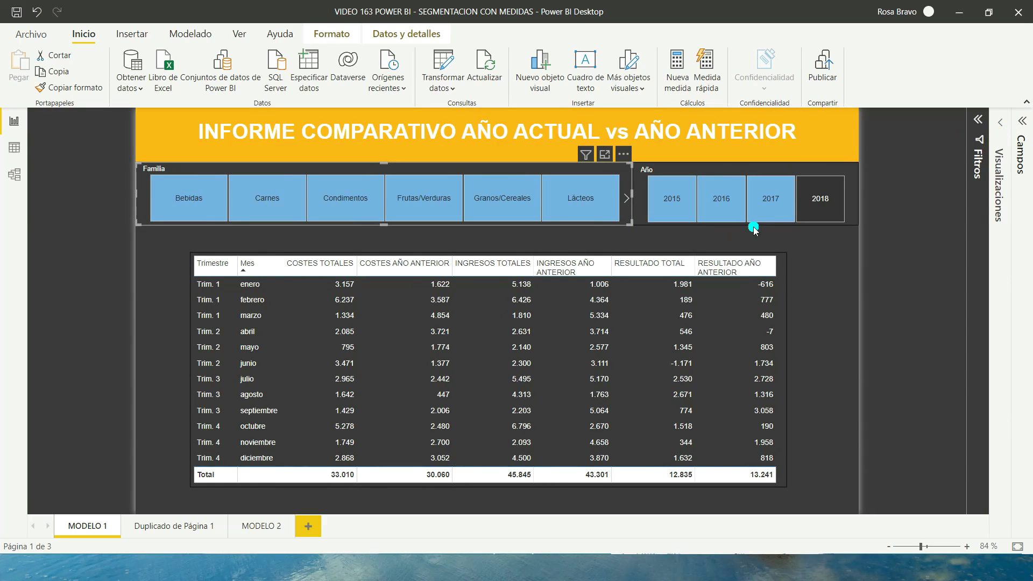
pyautogui.moveTo(665, 192)
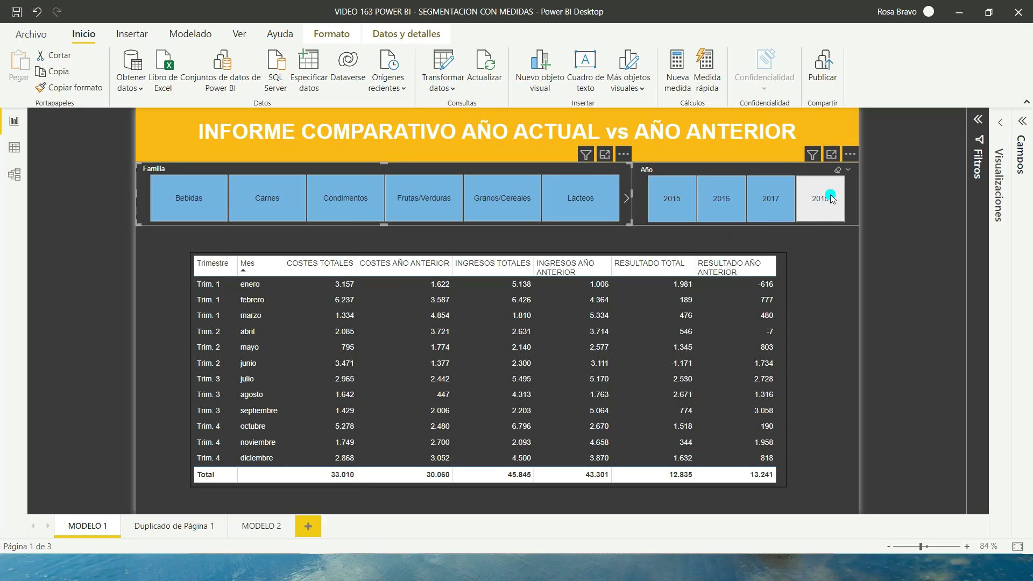
# Test the slicers with 2018, Frutas/Verduras and Condimentos, clear them, then pick Granos/Cereales
pyautogui.click(812, 199)
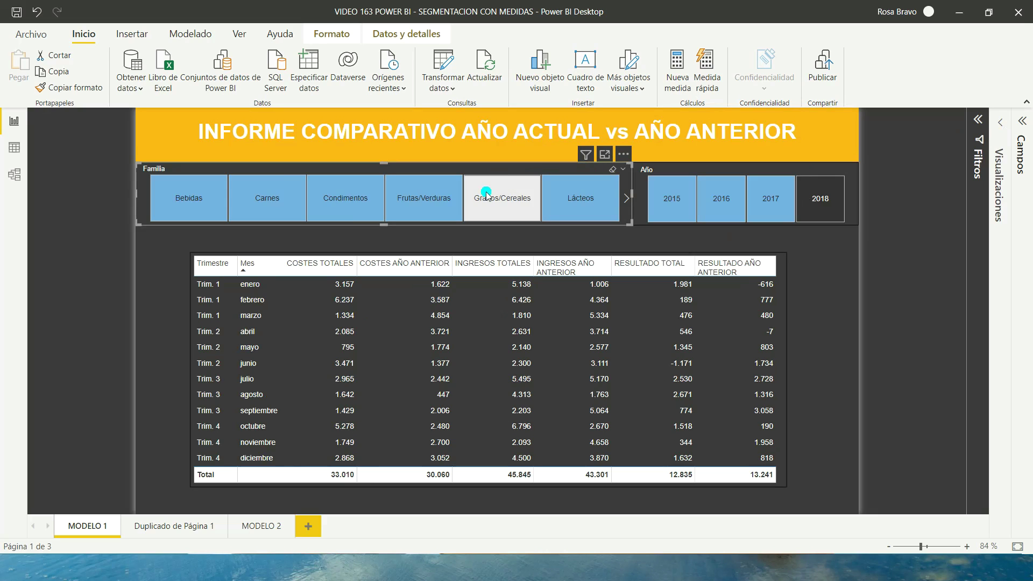
pyautogui.click(429, 206)
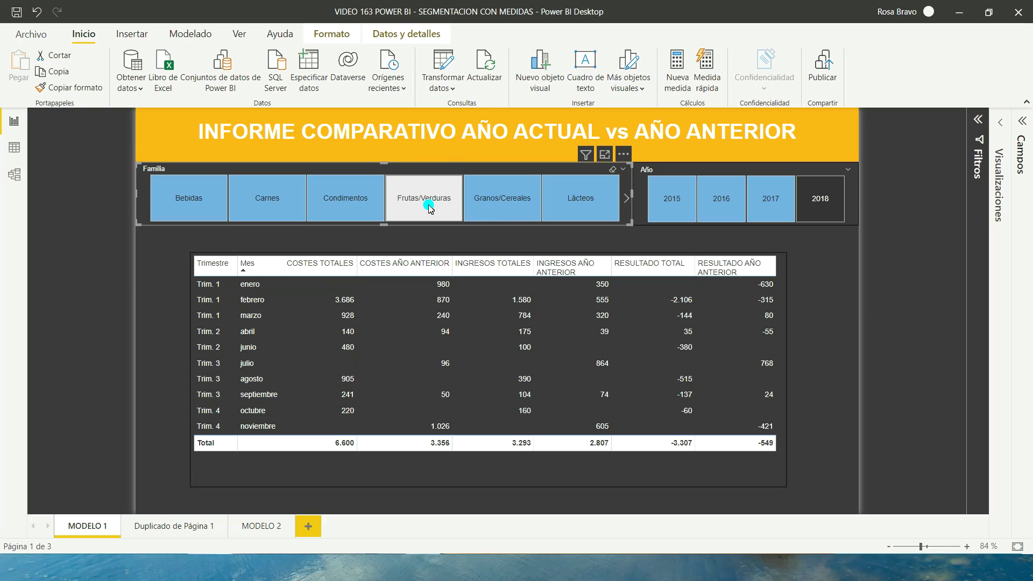
pyautogui.click(352, 206)
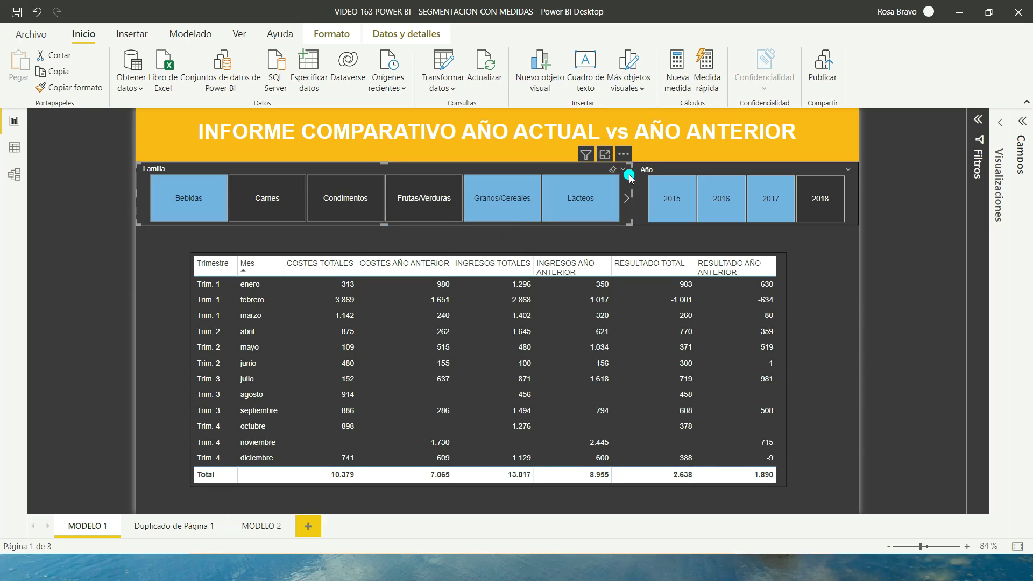
pyautogui.click(613, 169)
pyautogui.click(836, 170)
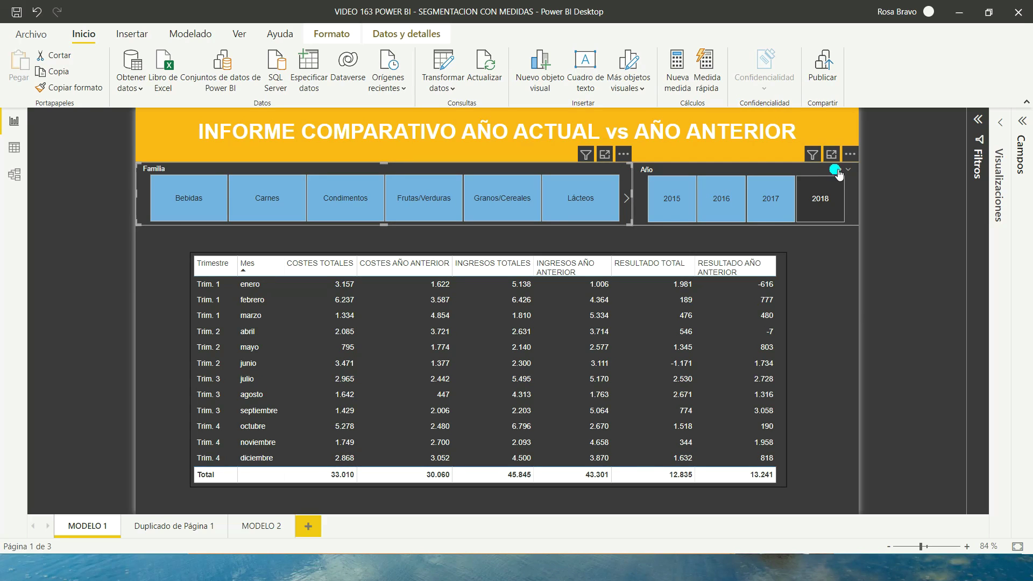
pyautogui.click(493, 194)
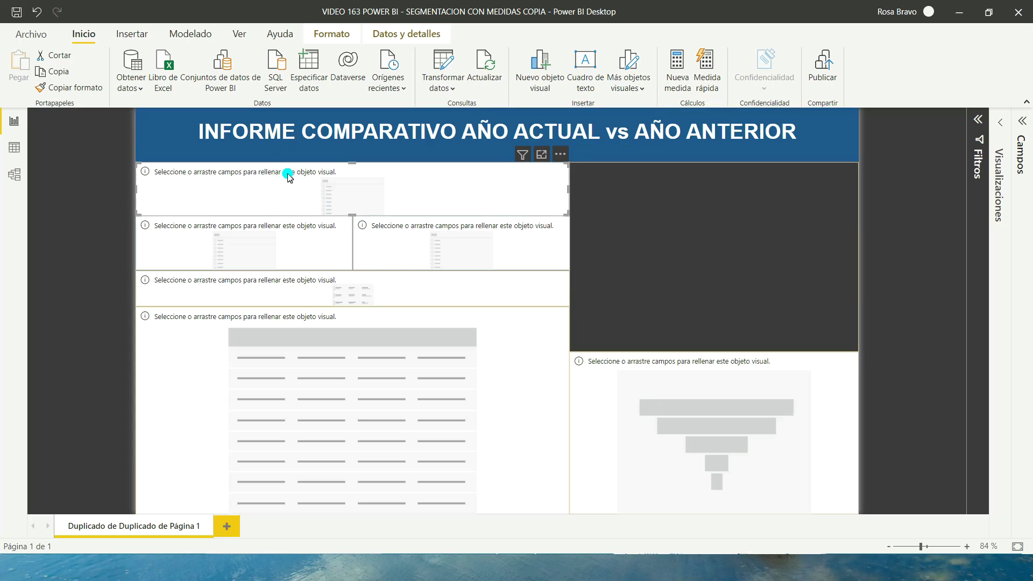
# Enable the Parámetros de campo preview feature in Opciones > Características de versión preliminar
pyautogui.click(32, 35)
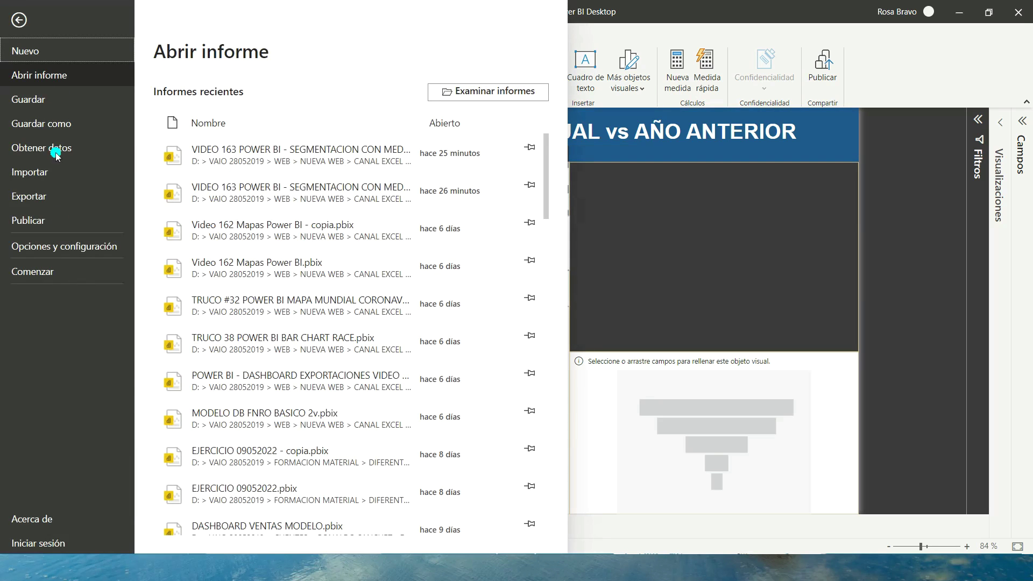
pyautogui.click(45, 253)
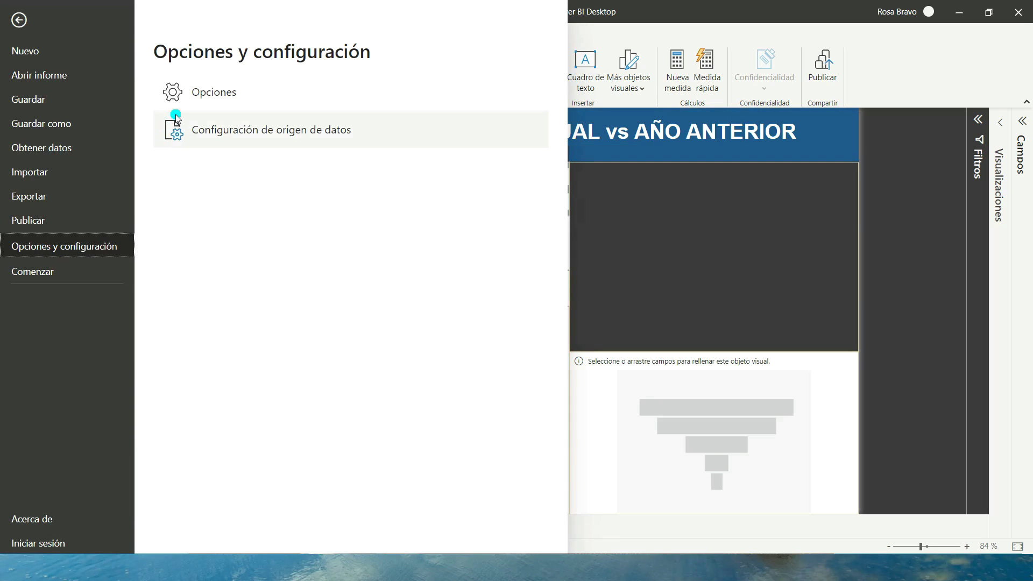
pyautogui.click(175, 94)
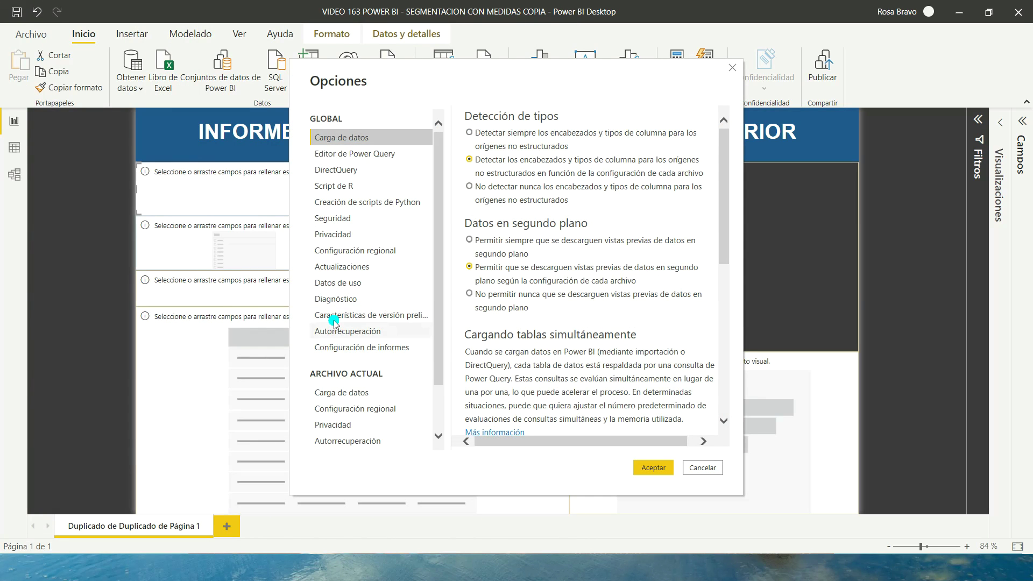
pyautogui.click(334, 318)
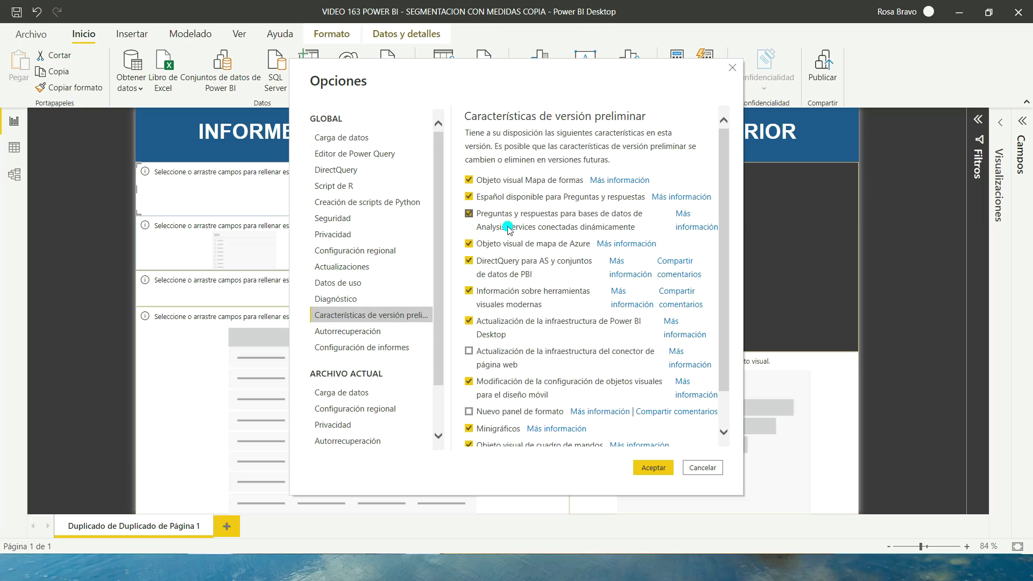
pyautogui.scroll(-2, 524, 323)
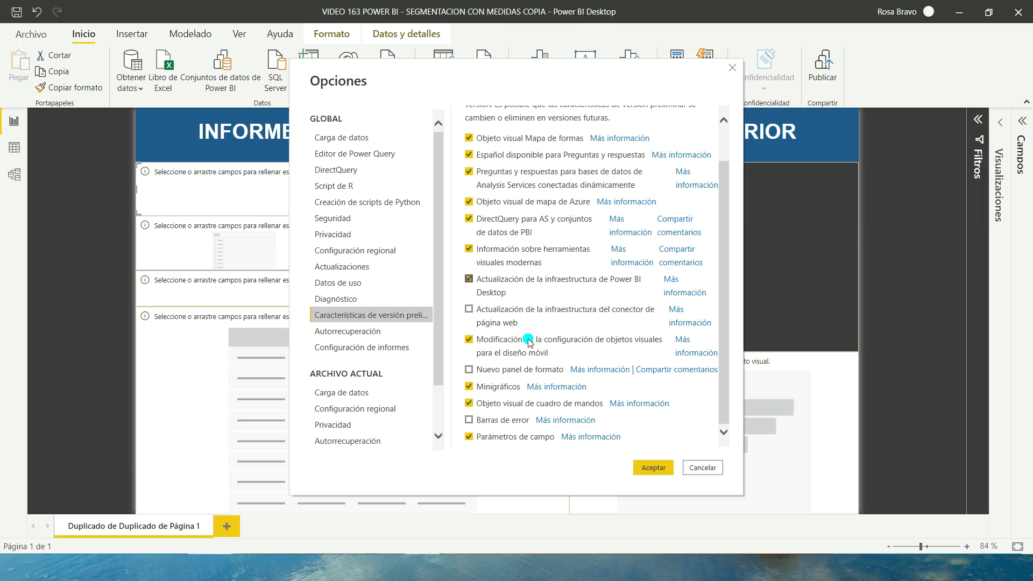
pyautogui.click(470, 436)
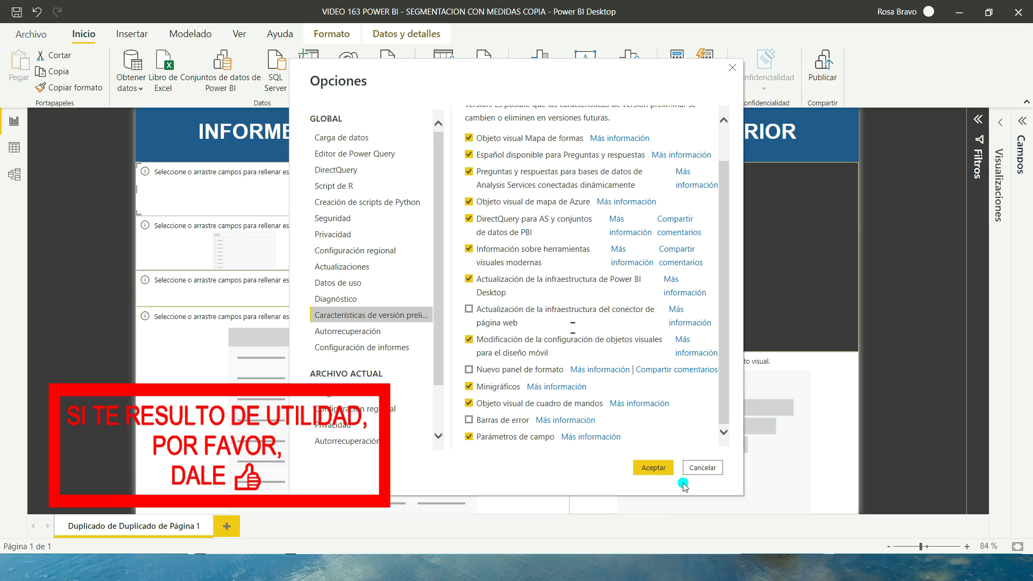
pyautogui.click(652, 468)
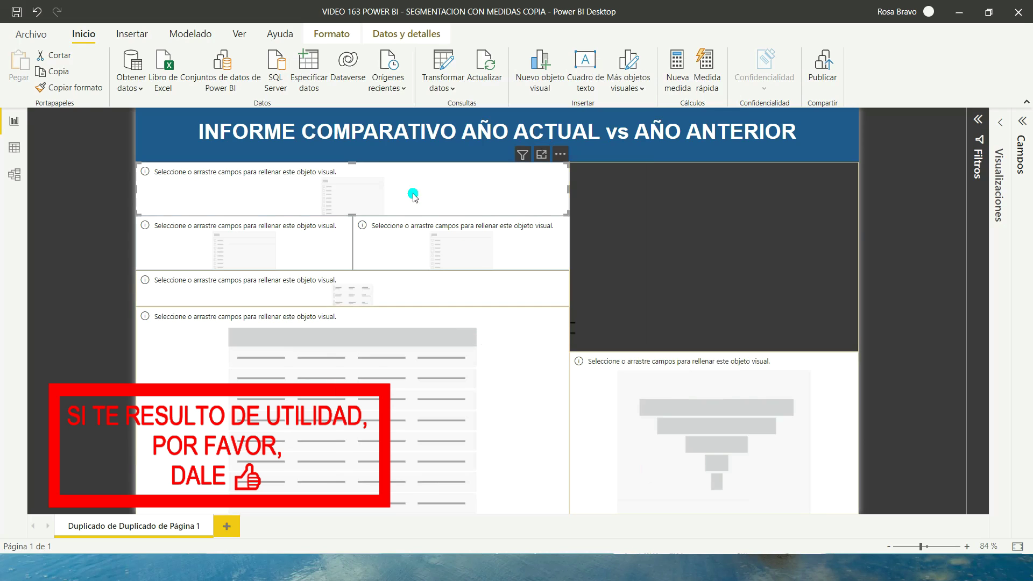
# Choose Modelado > Parámetro nuevo > Campos and expand the Visualizaciones and Campos panes
pyautogui.click(204, 38)
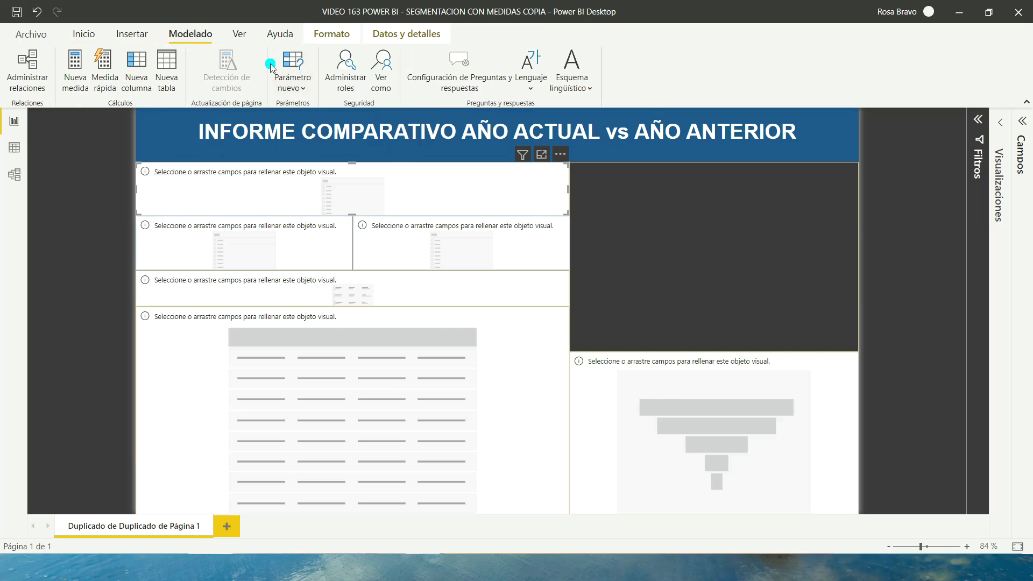
pyautogui.click(305, 92)
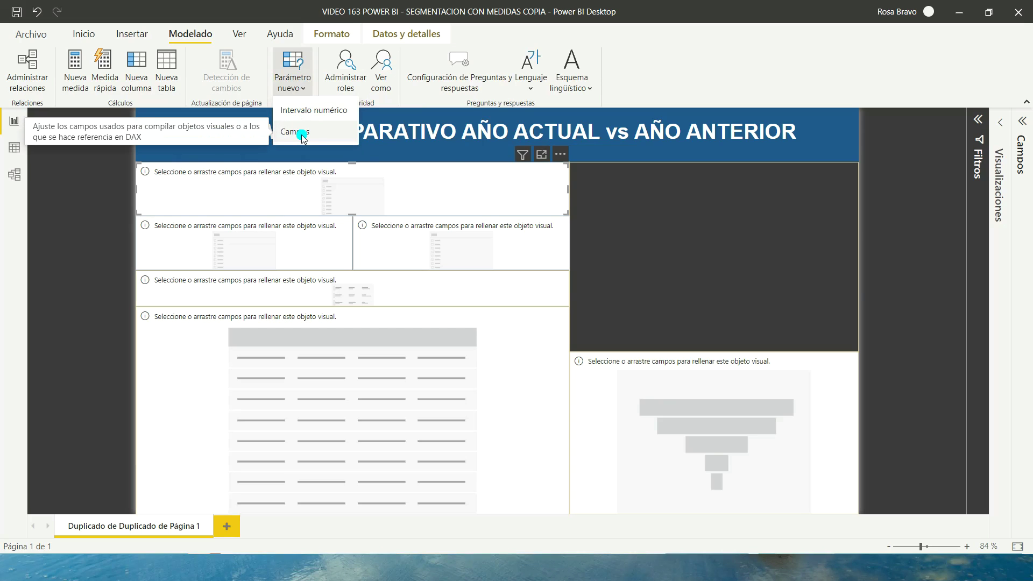
pyautogui.click(1004, 124)
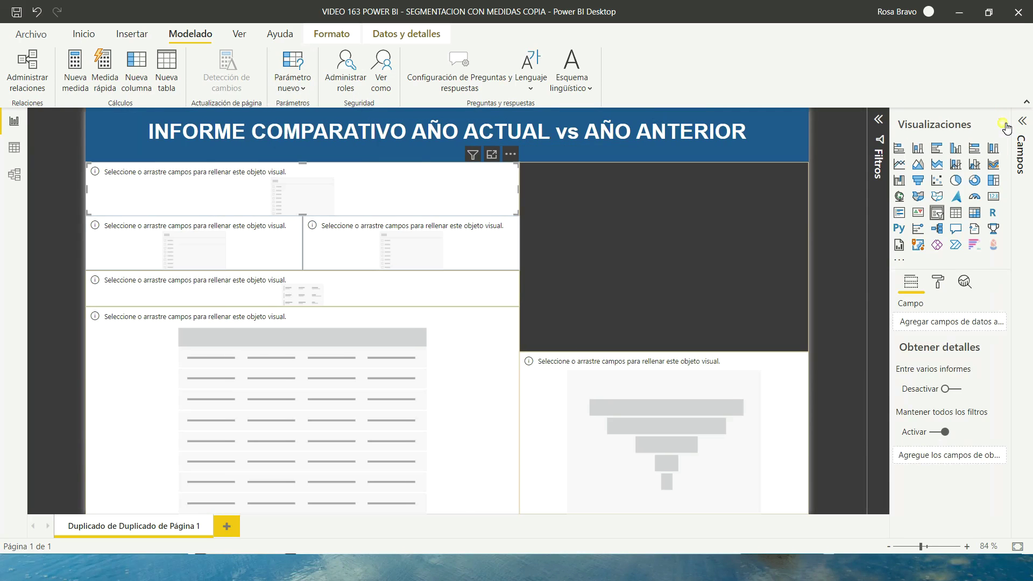
pyautogui.click(1023, 124)
pyautogui.click(837, 176)
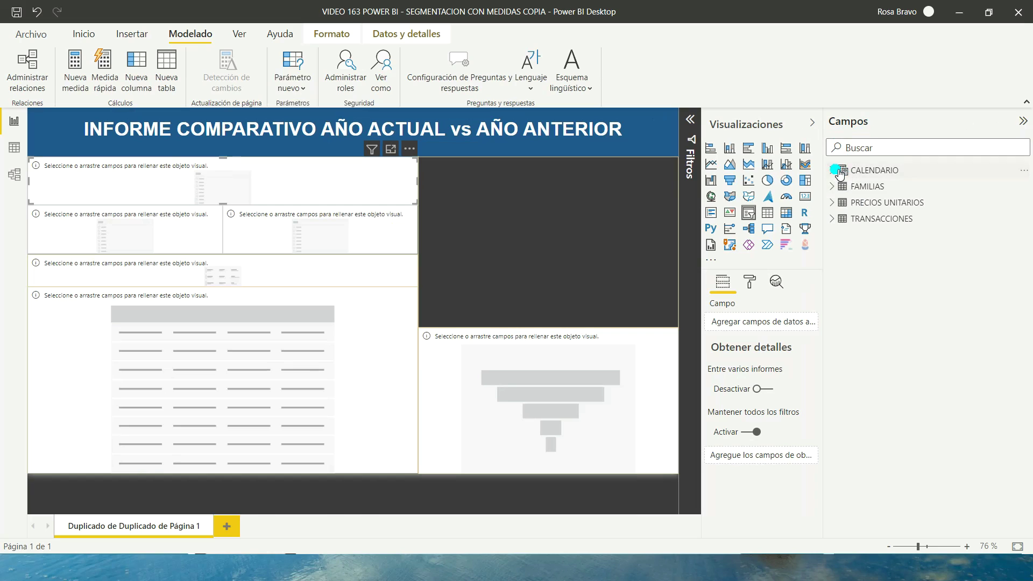
pyautogui.moveTo(880, 218)
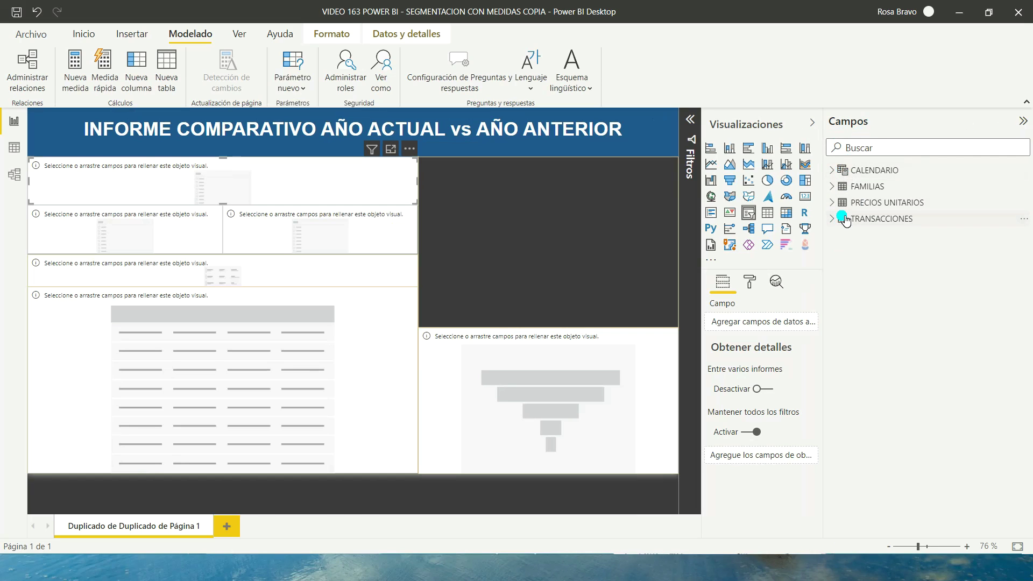
# Leave only TRANSACCIONES expanded in Campos and bring up the Parámetro nuevo choices
pyautogui.click(834, 188)
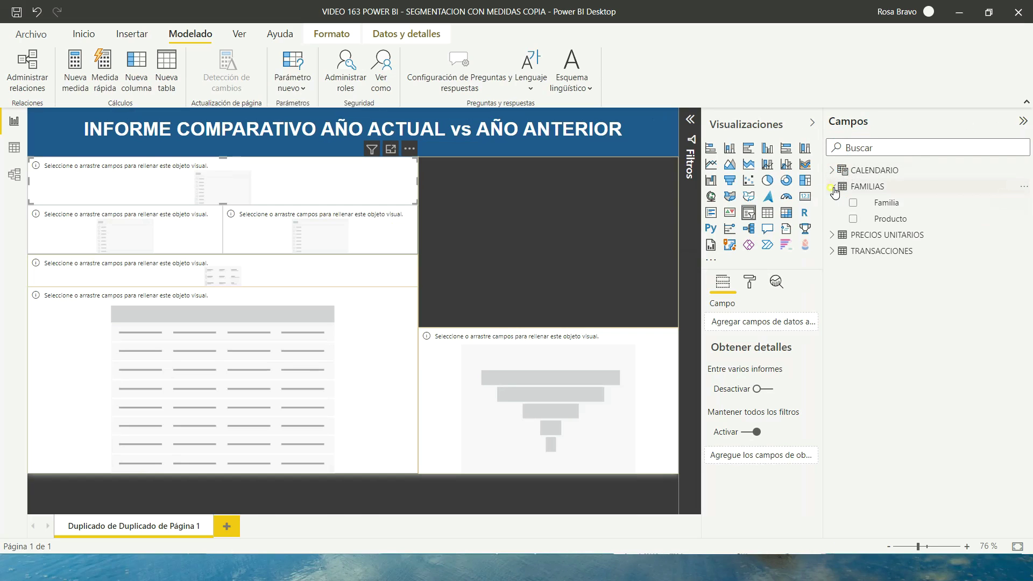
pyautogui.click(833, 235)
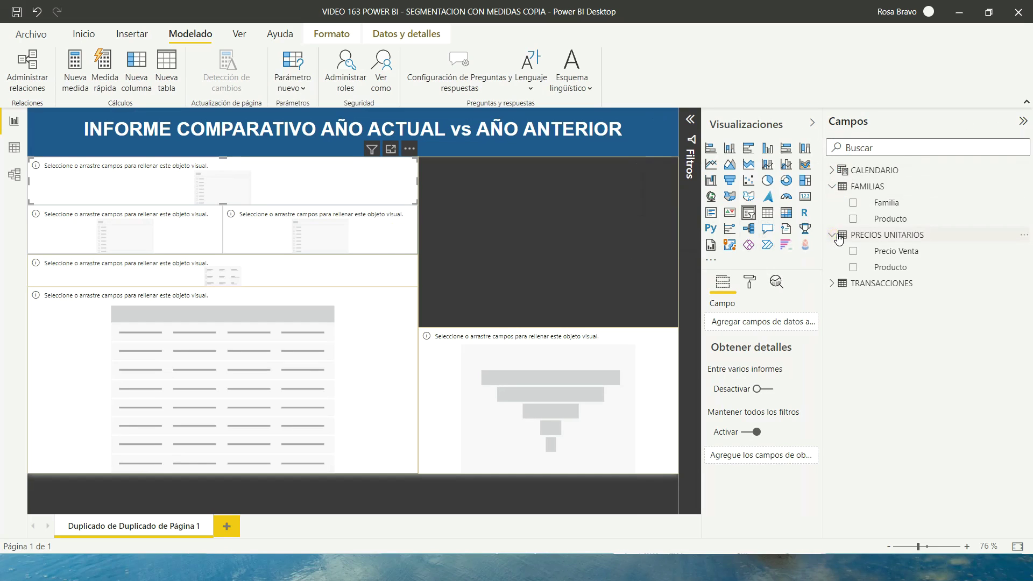
pyautogui.click(832, 283)
pyautogui.click(880, 288)
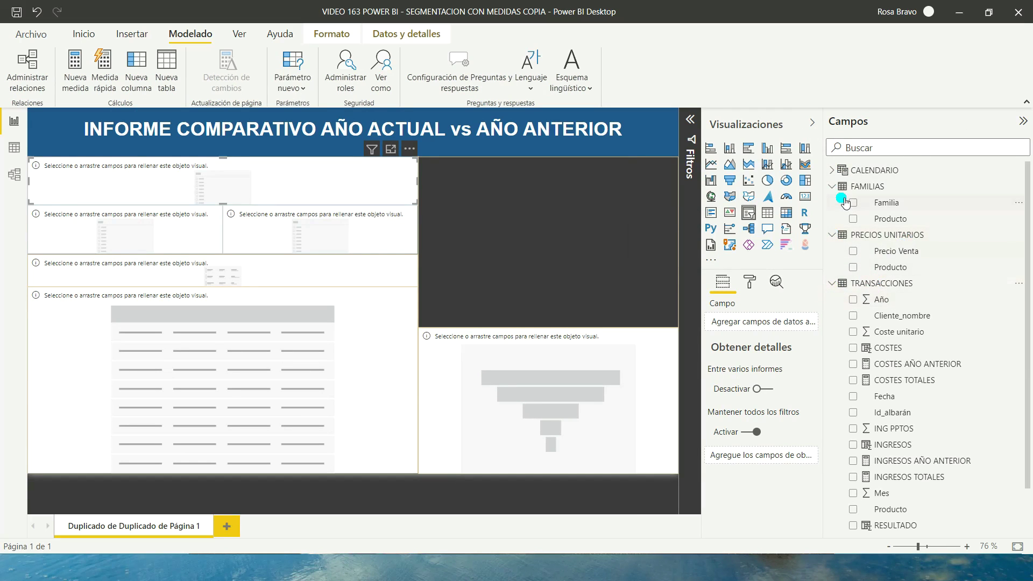
pyautogui.click(832, 170)
pyautogui.click(832, 171)
pyautogui.click(832, 187)
pyautogui.click(831, 203)
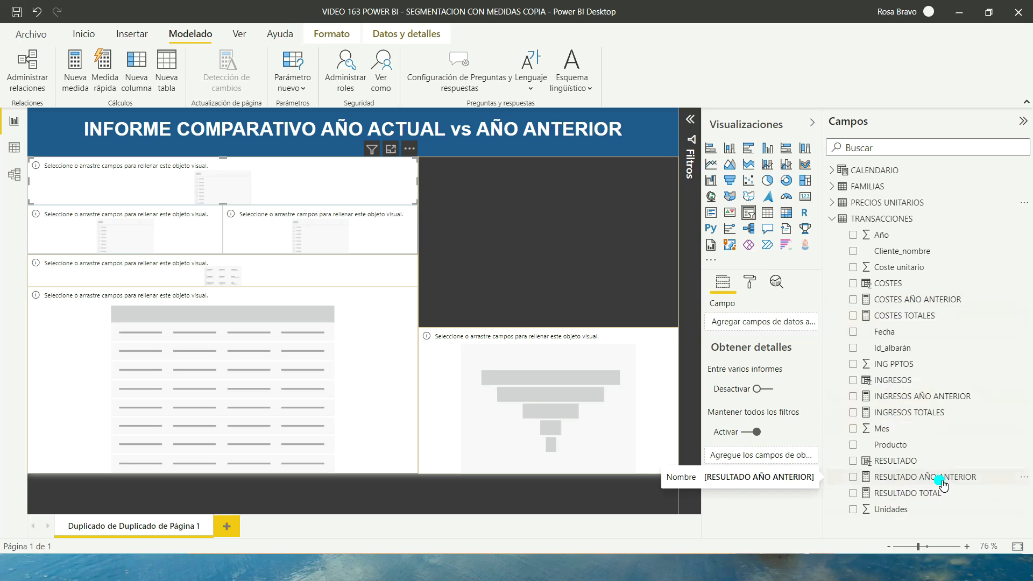
pyautogui.click(309, 94)
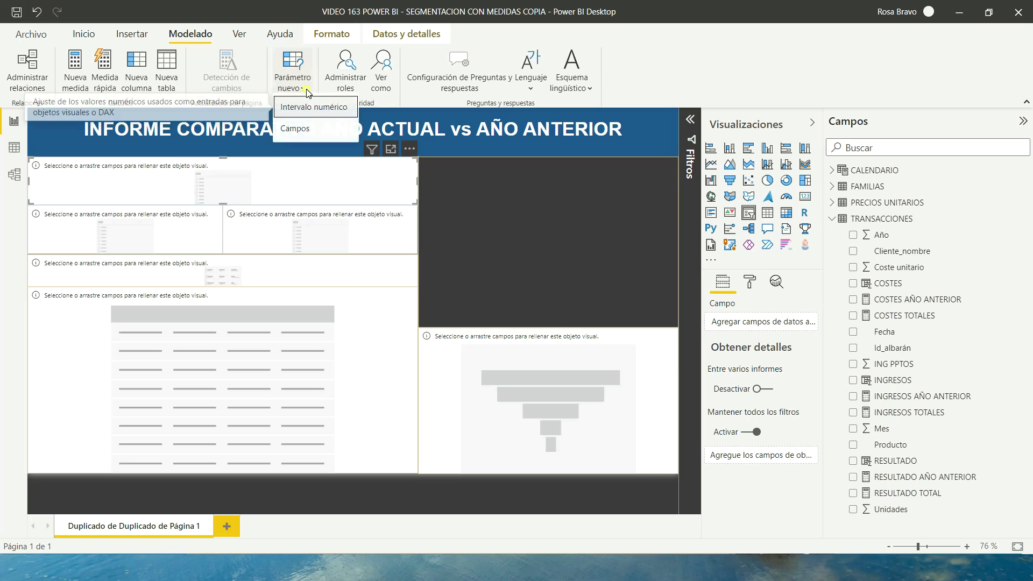
# Start a fields parameter named 'Medida para realizar el analisis'
pyautogui.click(304, 137)
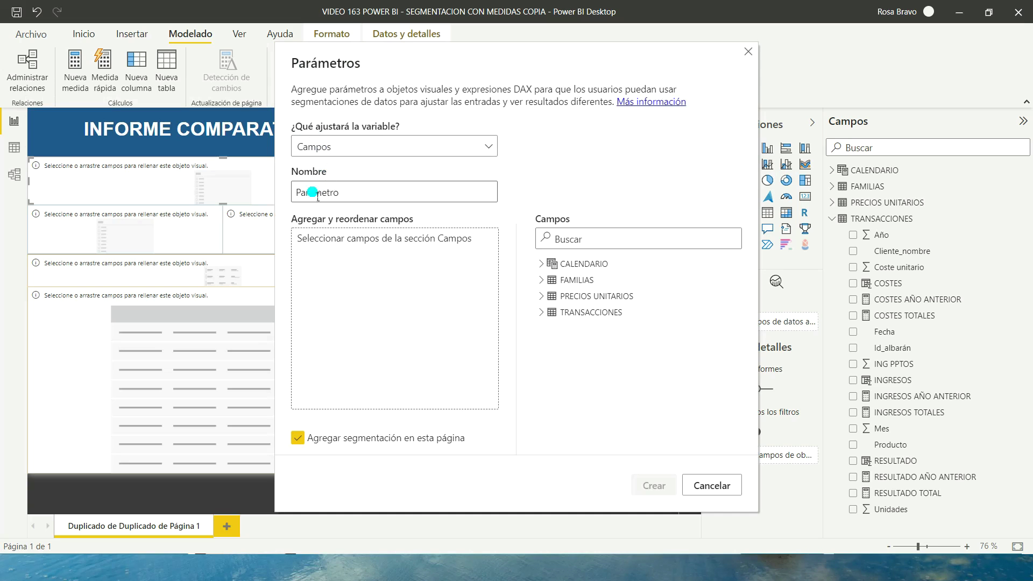
pyautogui.doubleClick(343, 199)
pyautogui.write('Cam')
pyautogui.press('BackSpace')
pyautogui.press('BackSpace')
pyautogui.press('BackSpace')
pyautogui.write('Medida para rea')
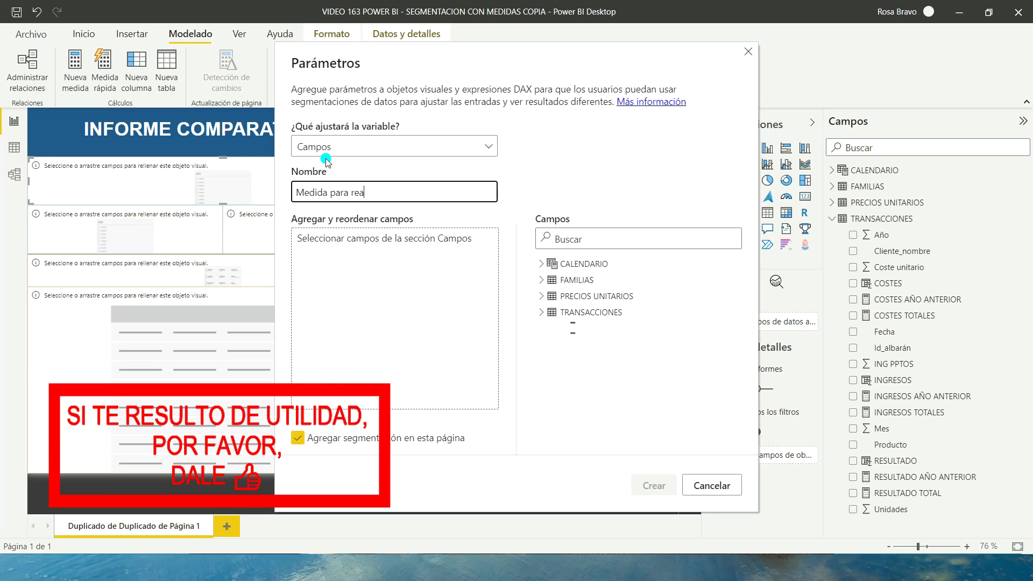
pyautogui.write('lisis')
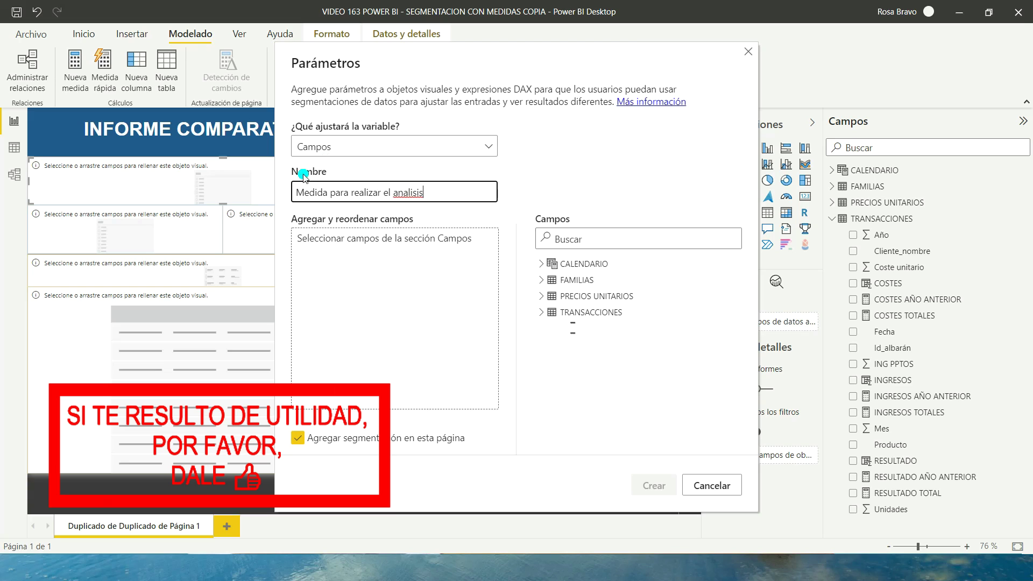
pyautogui.click(322, 245)
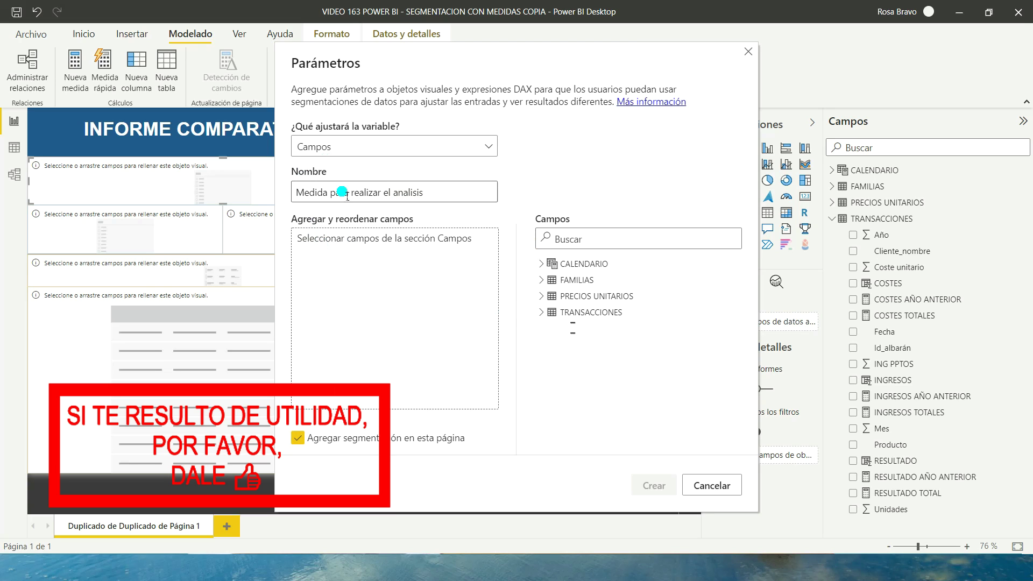
# Add INGRESOS, COSTES and RESULTADO TOTAL and AÑO ANTERIOR measures, then create it with a slicer
pyautogui.click(543, 313)
pyautogui.scroll(-1, 563, 350)
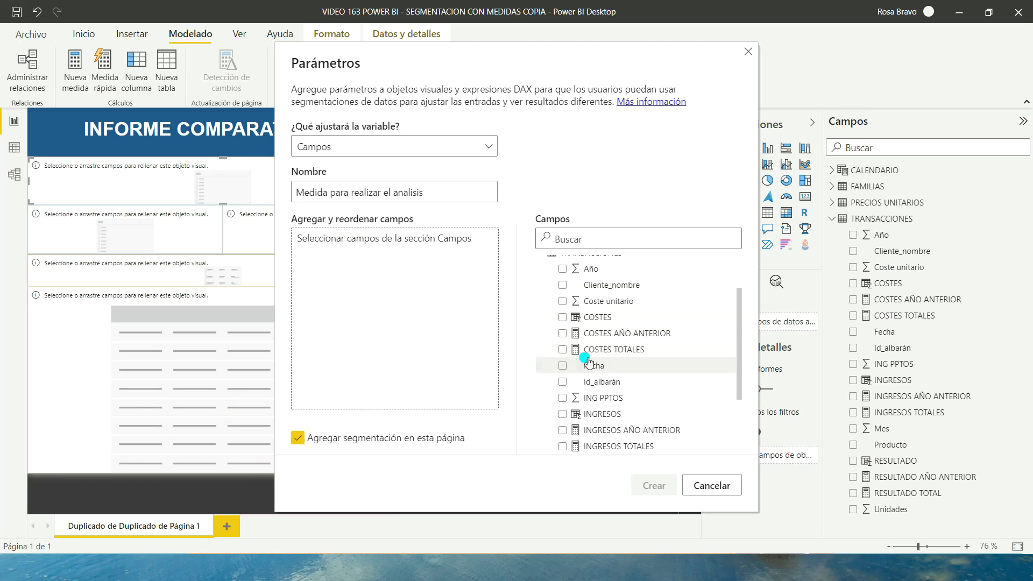
pyautogui.scroll(-1, 570, 352)
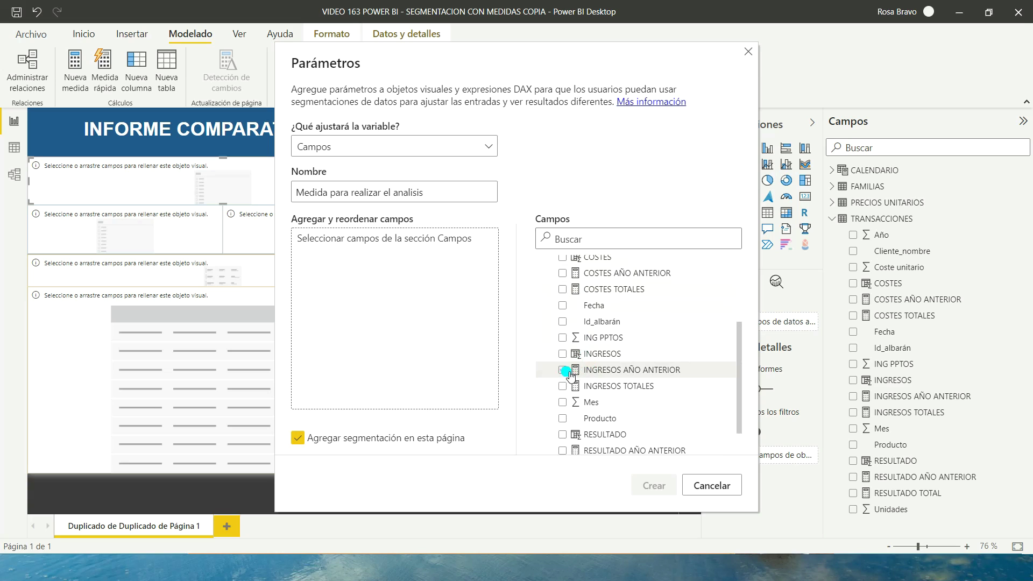
pyautogui.click(563, 385)
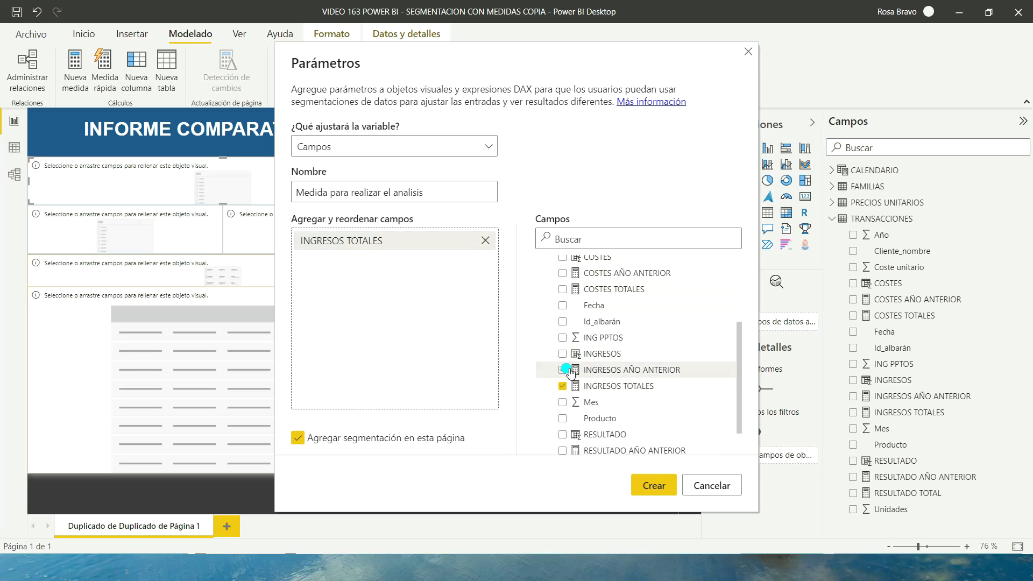
pyautogui.click(564, 370)
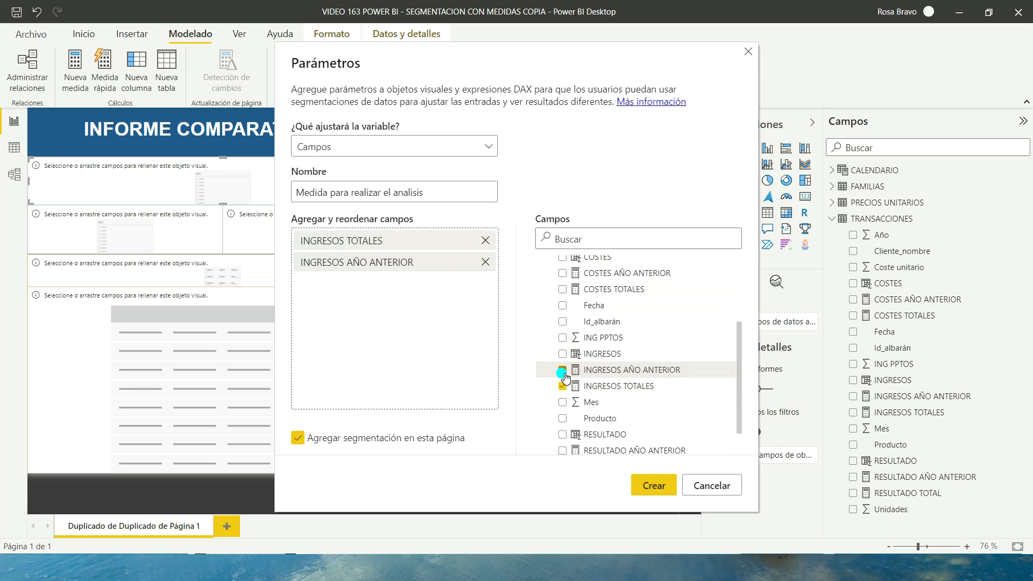
pyautogui.click(562, 291)
pyautogui.click(562, 273)
pyautogui.scroll(-1, 592, 385)
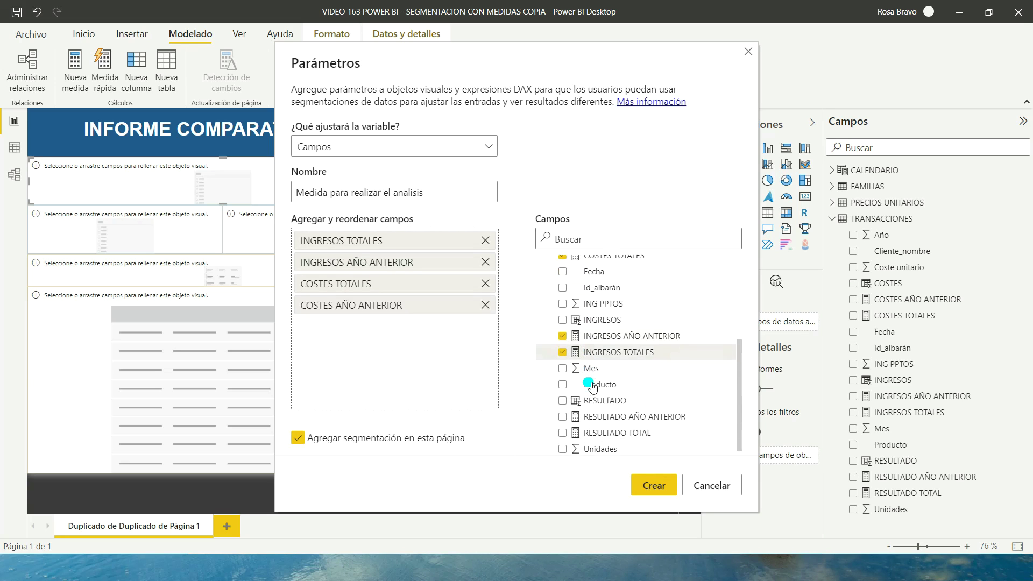
pyautogui.click(562, 429)
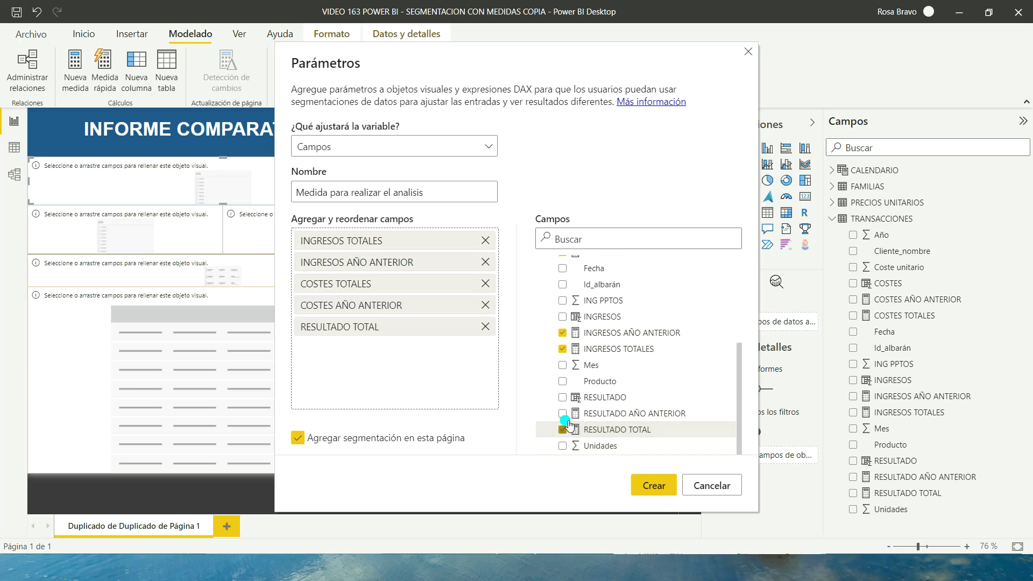
pyautogui.click(562, 413)
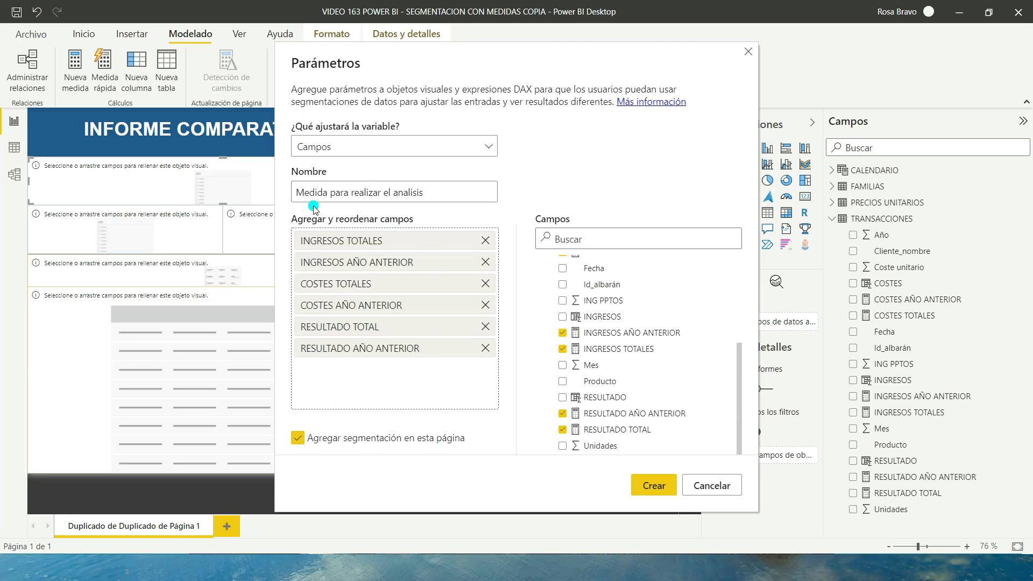
pyautogui.click(652, 485)
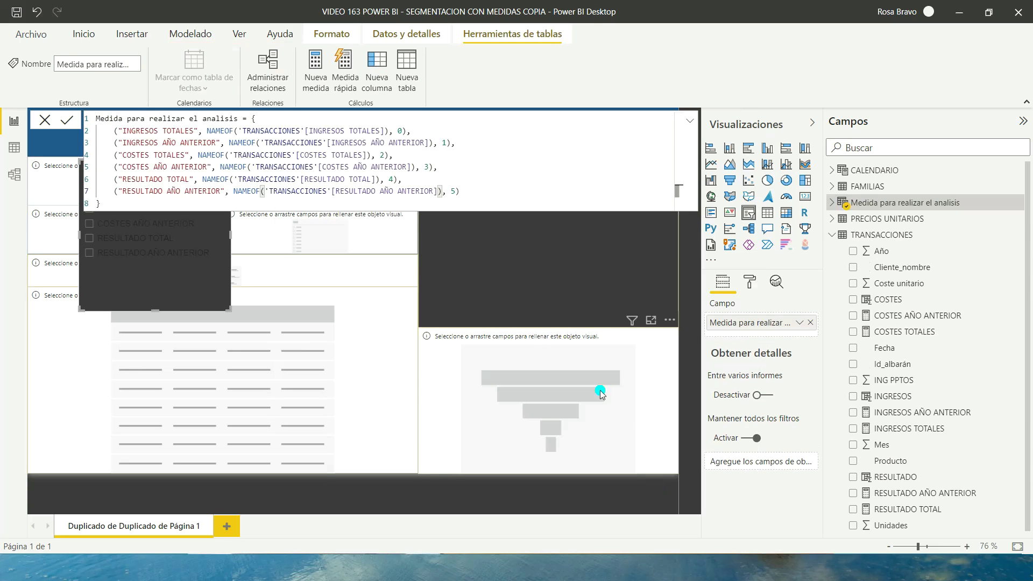
pyautogui.moveTo(903, 202)
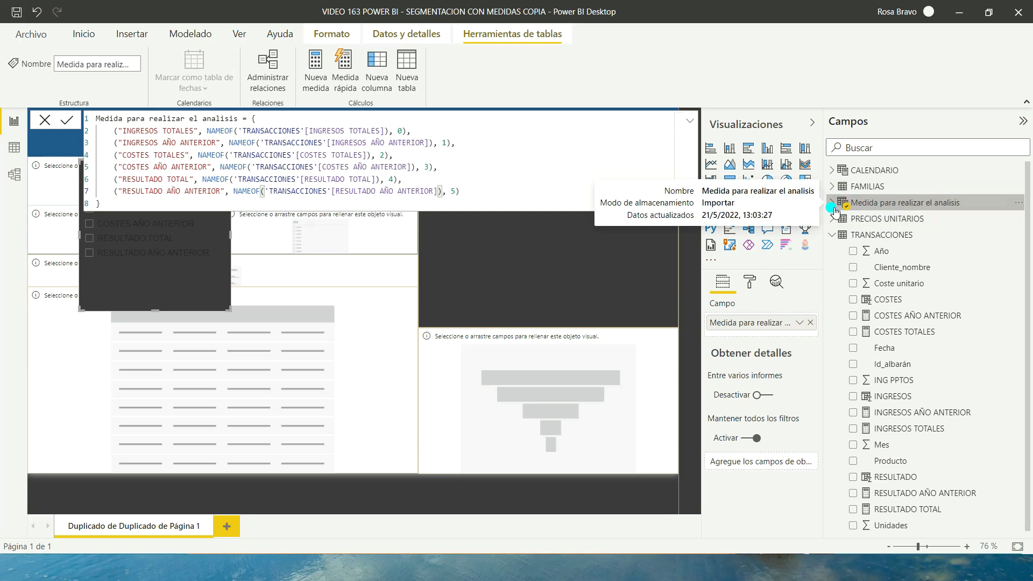
# Inspect the six-row parameter table in Data view, then return to Report view
pyautogui.click(835, 203)
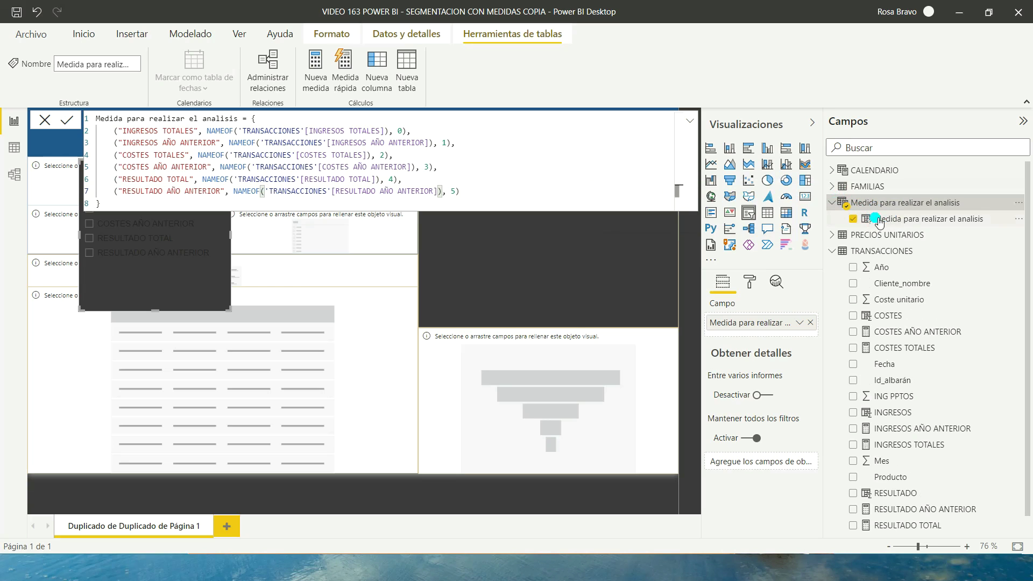
pyautogui.click(14, 147)
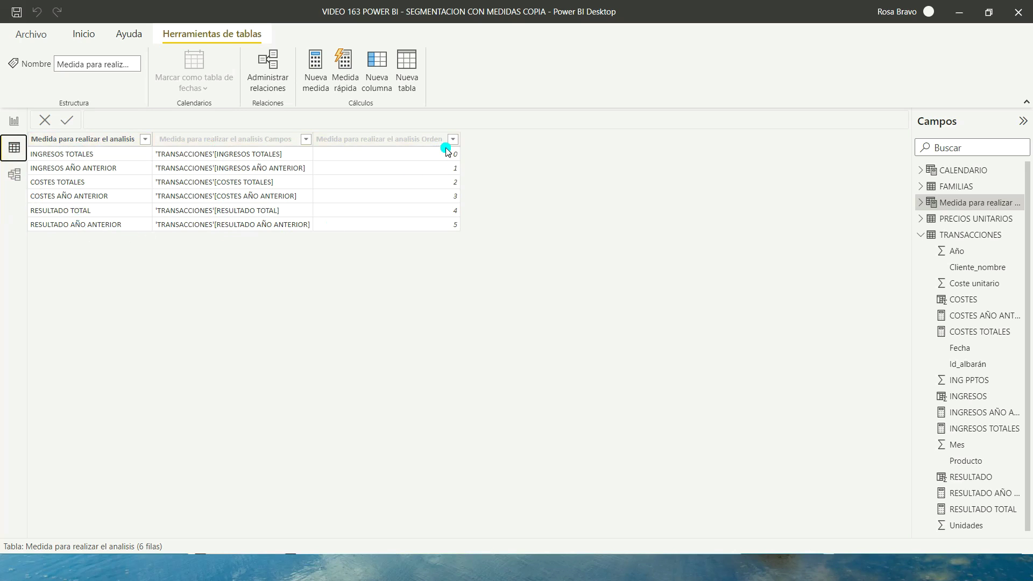
pyautogui.click(14, 120)
# Reshape the parameter slicer into a thin top-left strip with Horizontal orientation
pyautogui.moveTo(141, 165)
pyautogui.moveTo(136, 169); pyautogui.dragTo(86, 166)
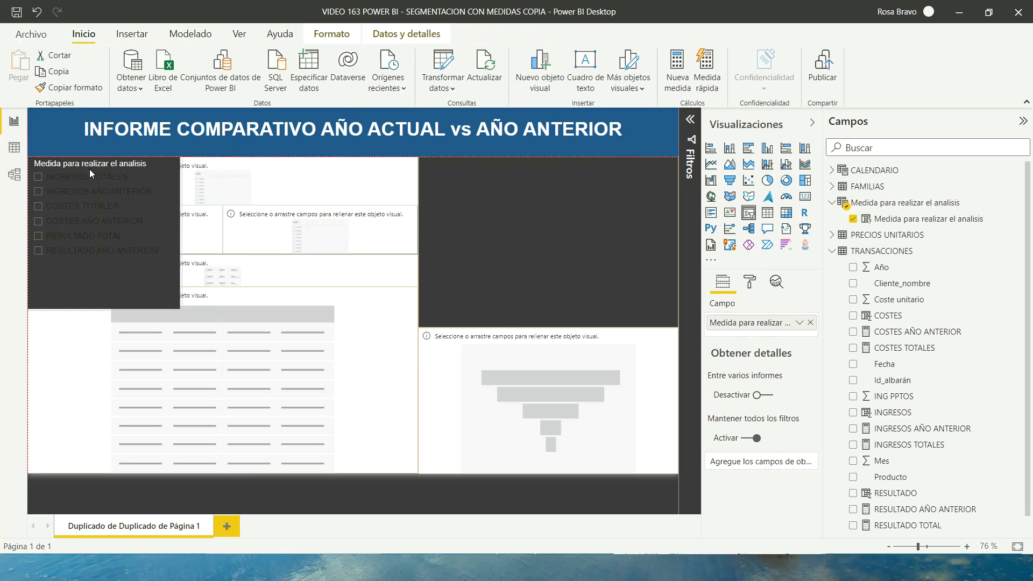
pyautogui.moveTo(175, 234); pyautogui.dragTo(414, 242)
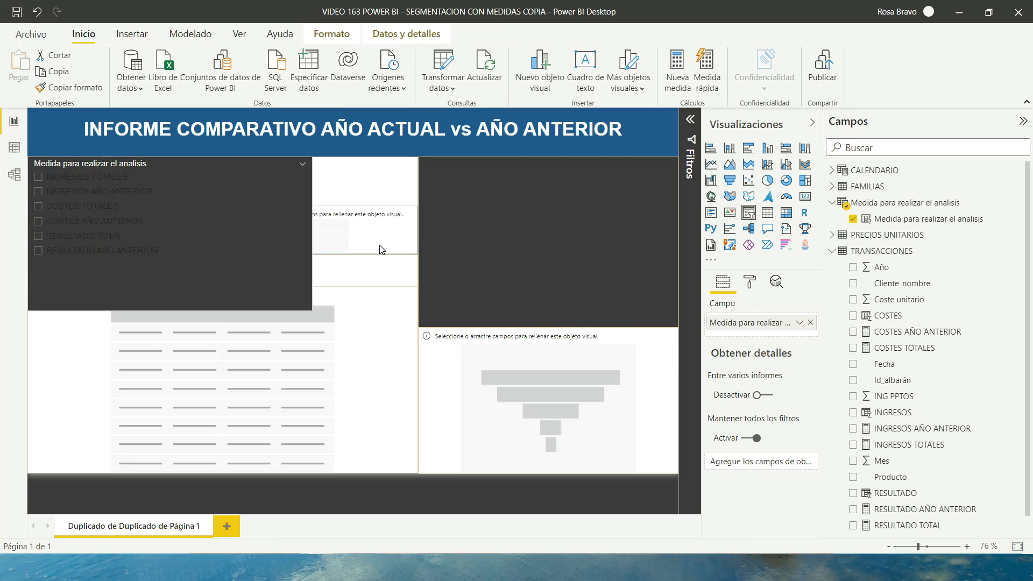
pyautogui.moveTo(221, 309); pyautogui.dragTo(214, 205)
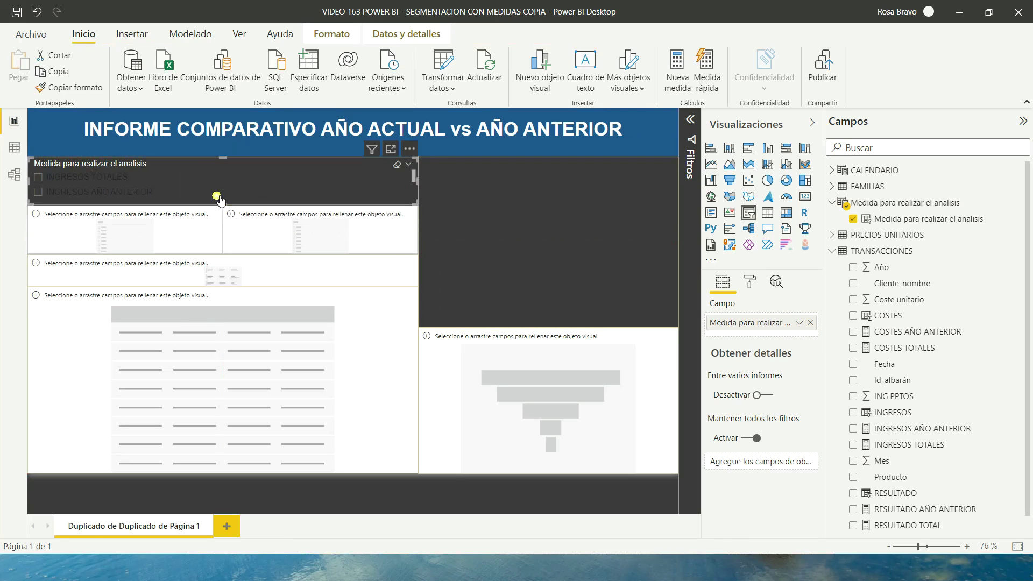
pyautogui.click(749, 282)
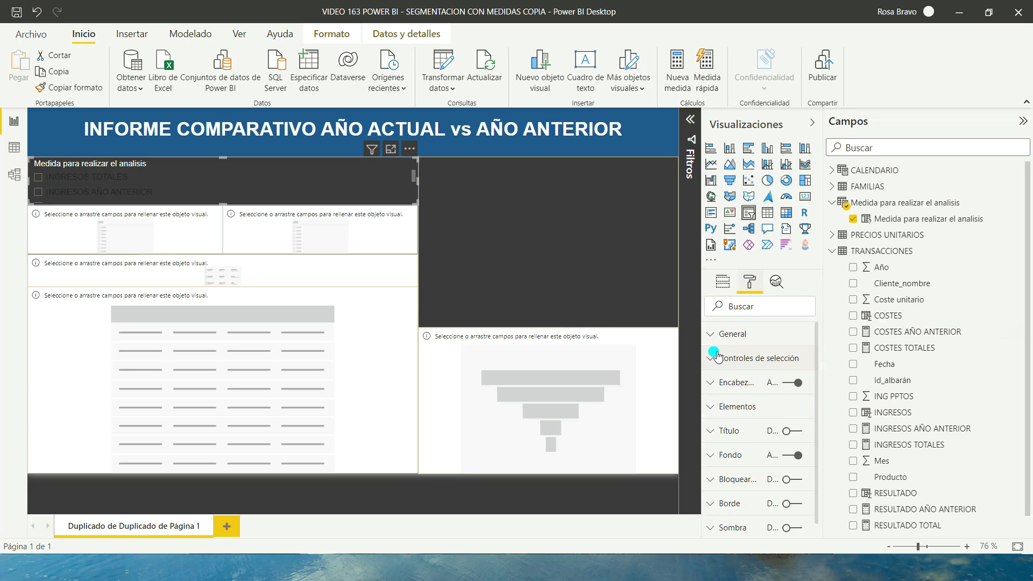
pyautogui.click(714, 336)
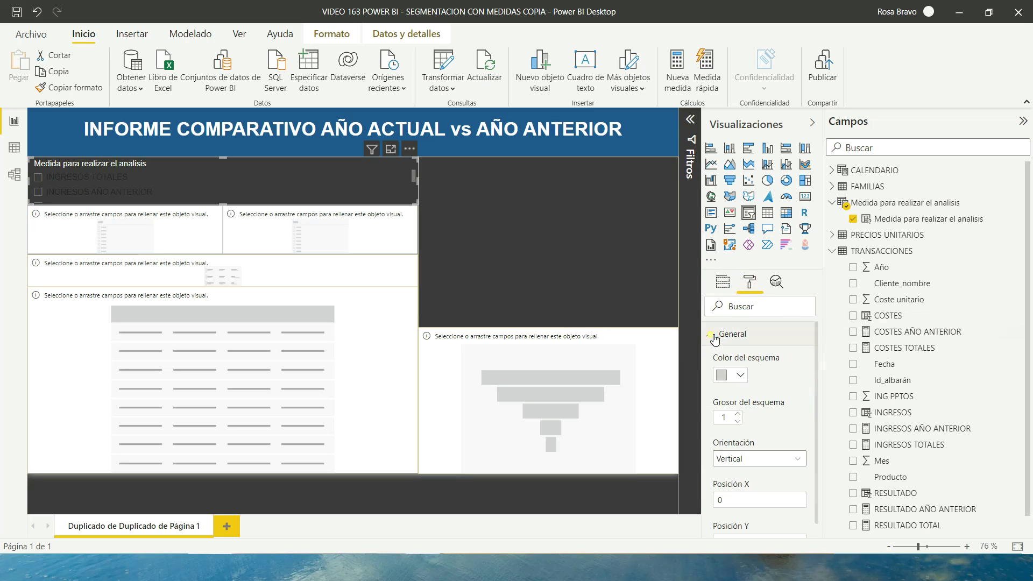
pyautogui.click(758, 458)
pyautogui.click(759, 489)
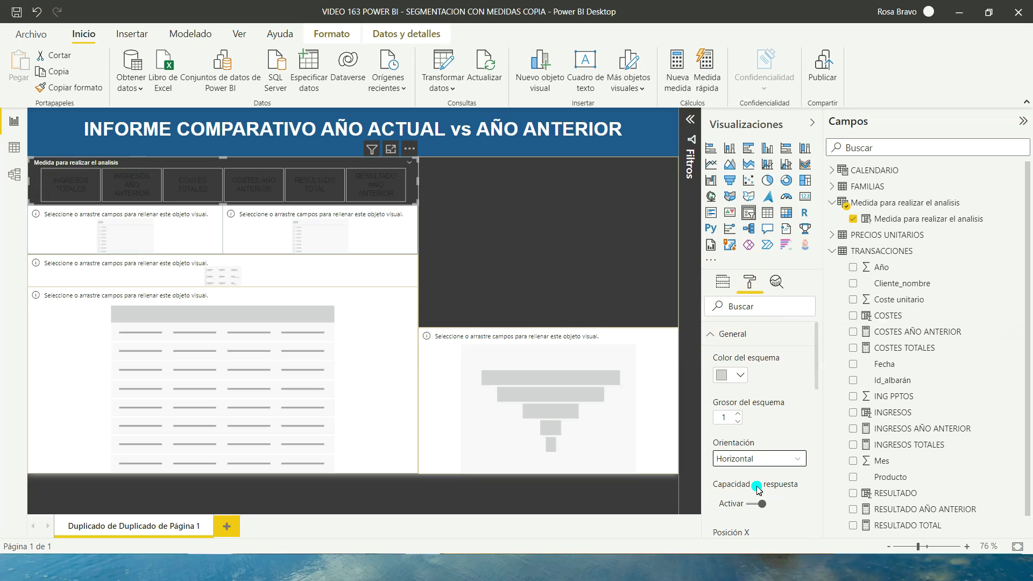
pyautogui.click(711, 333)
# Give the slicer's measure tiles a light blue background colour
pyautogui.click(715, 412)
pyautogui.scroll(-1, 753, 452)
pyautogui.click(743, 461)
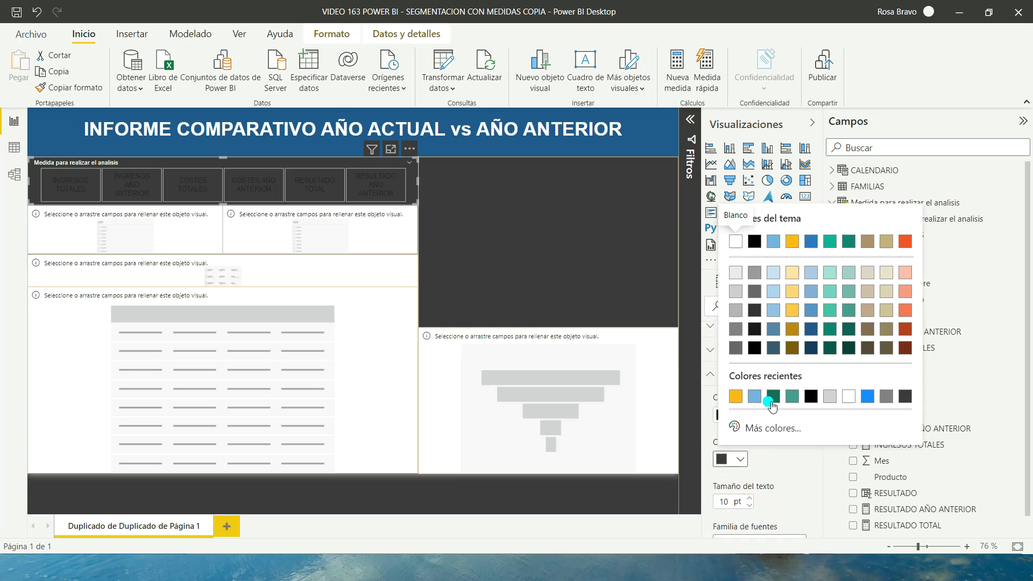
pyautogui.click(755, 397)
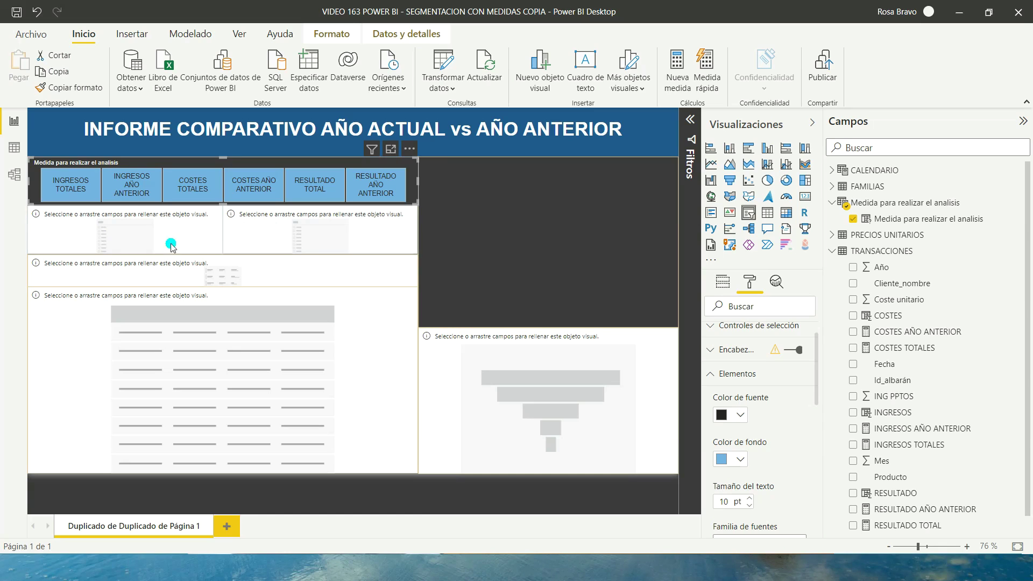
pyautogui.click(198, 234)
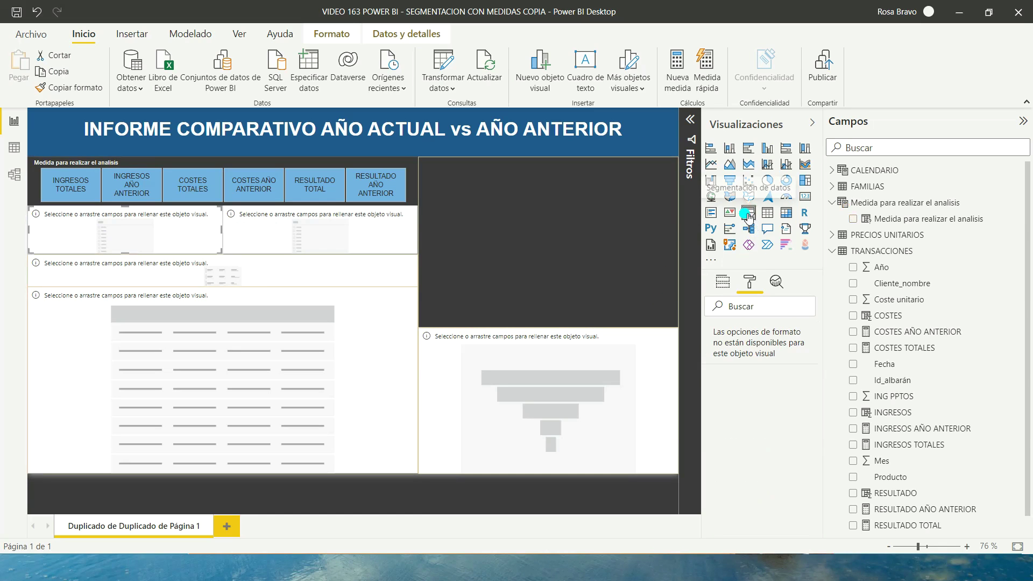
# Fill the first empty slicer with Año from CALENDARIO's date hierarchy, showing 2015–2018
pyautogui.click(834, 171)
pyautogui.click(842, 186)
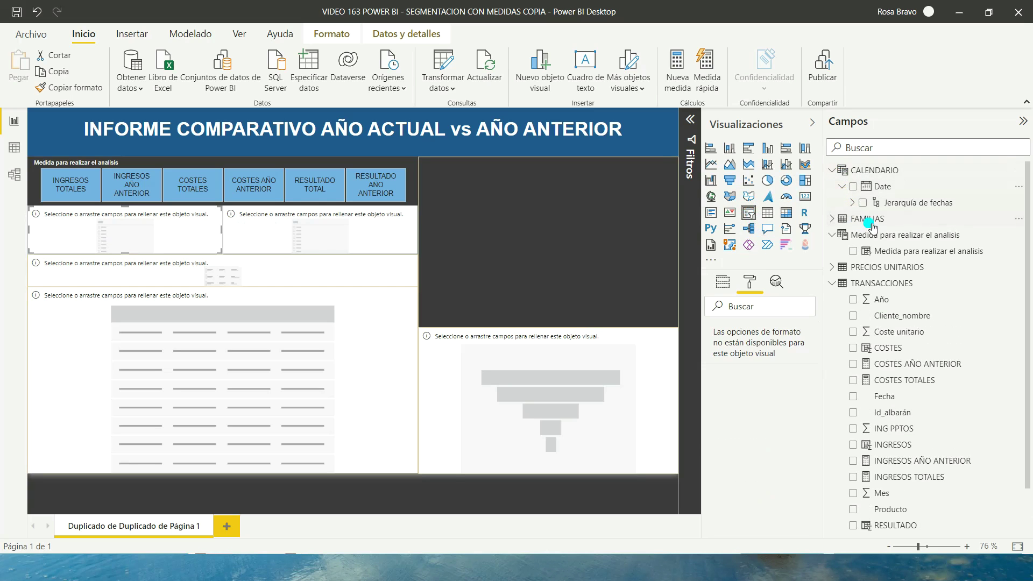
pyautogui.click(852, 203)
pyautogui.moveTo(903, 223); pyautogui.dragTo(816, 249)
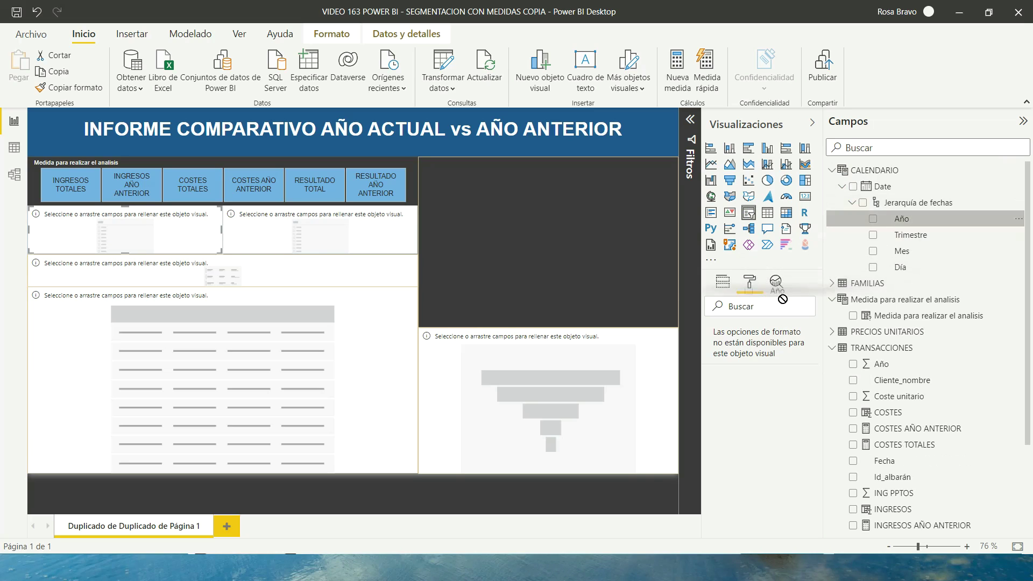
pyautogui.click(722, 282)
pyautogui.moveTo(904, 220); pyautogui.dragTo(736, 322)
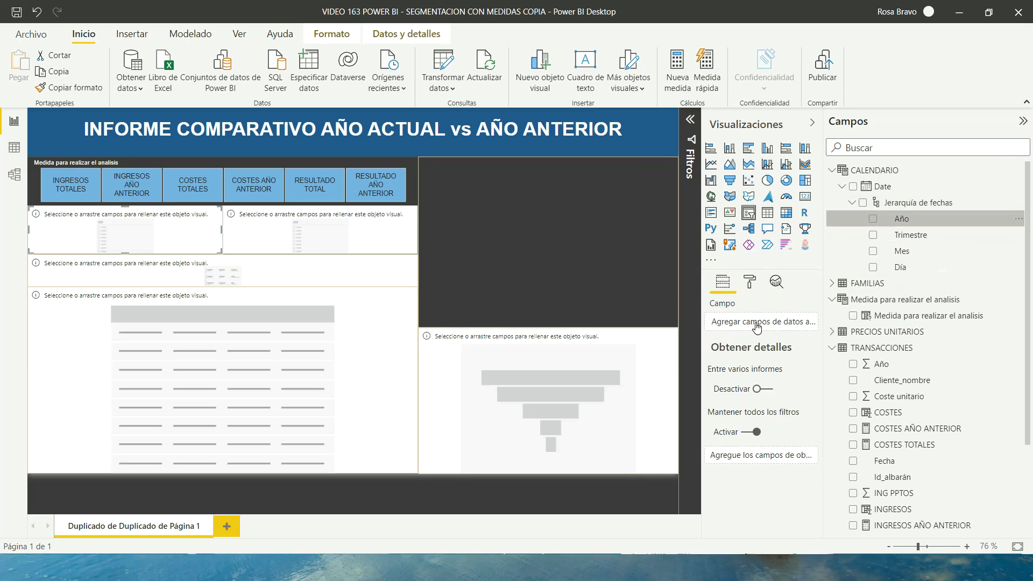
pyautogui.moveTo(125, 230)
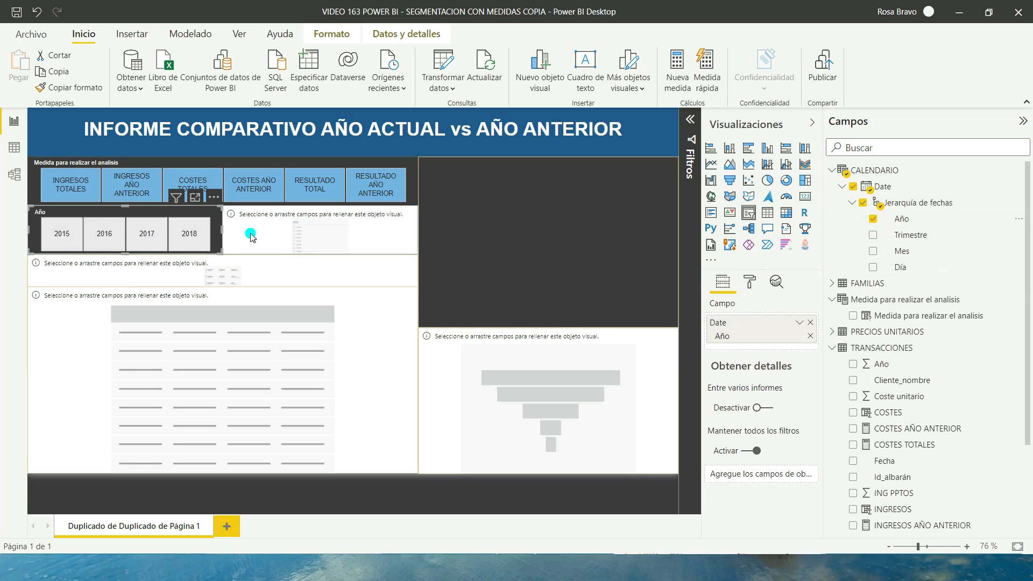
# Put Trimestre into the second slicer for Trim. 1–4 tiles and check each slicer's field
pyautogui.click(251, 237)
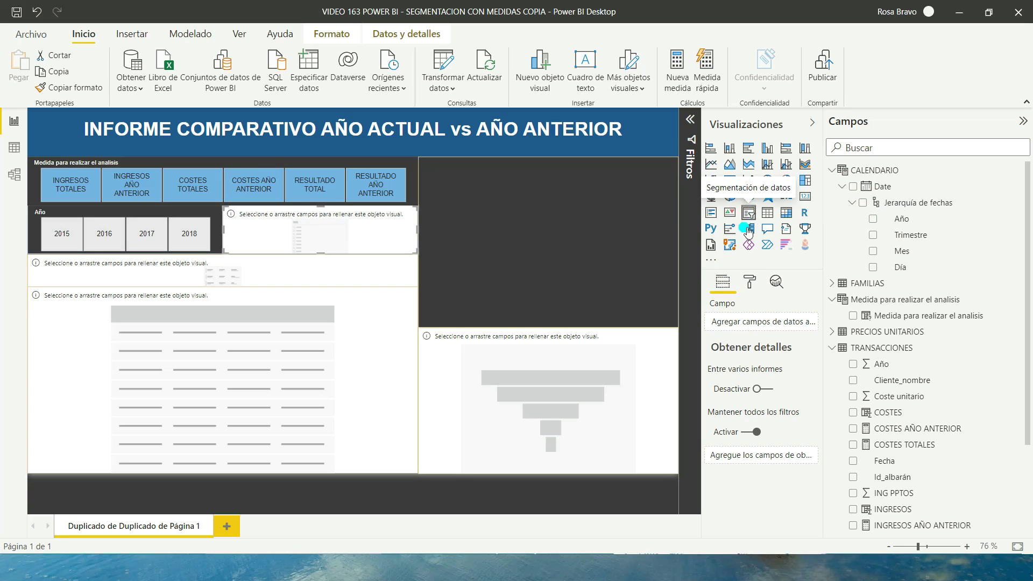
pyautogui.moveTo(903, 235); pyautogui.dragTo(778, 322)
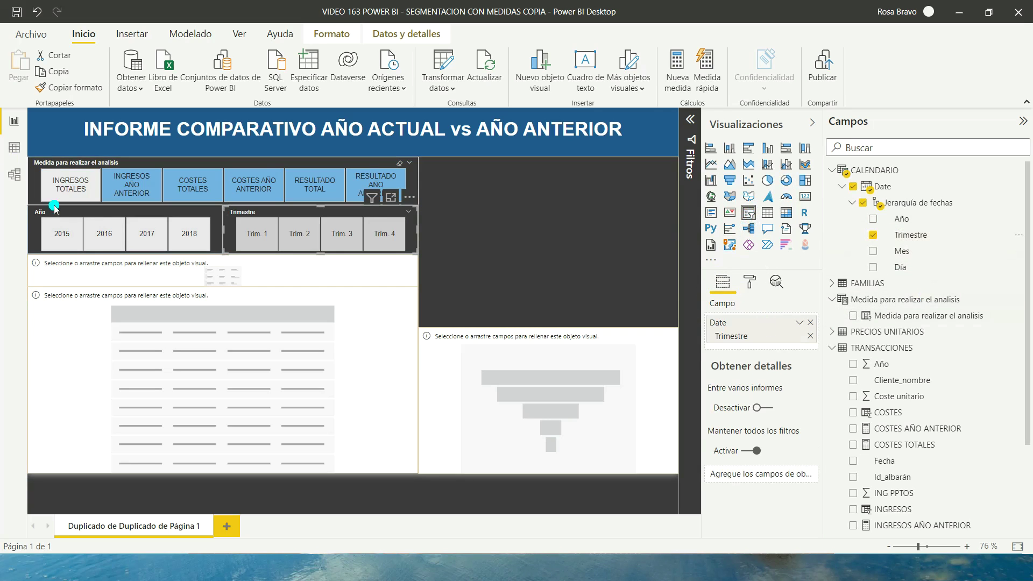
pyautogui.click(177, 211)
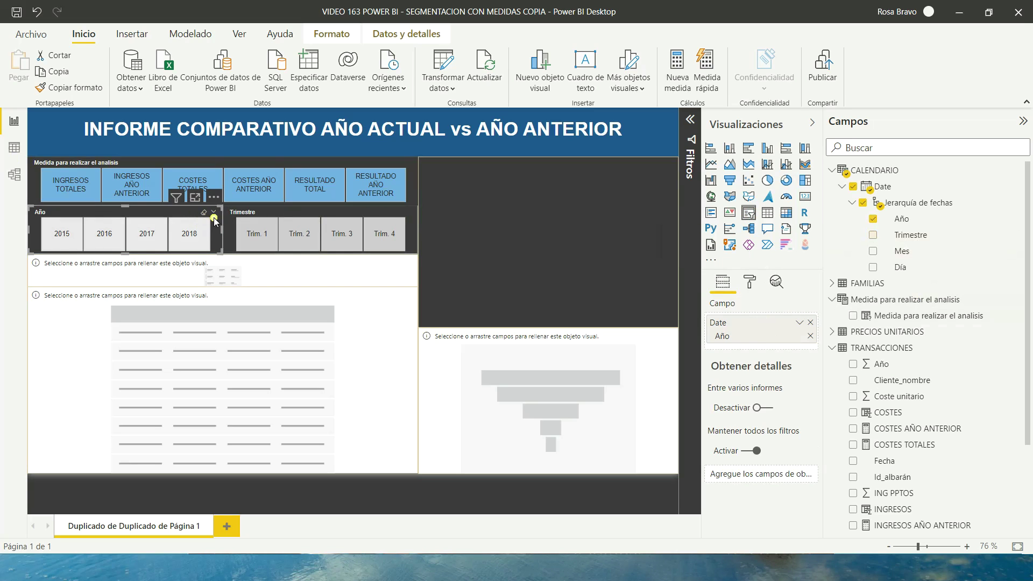
pyautogui.click(253, 211)
pyautogui.click(178, 212)
pyautogui.click(198, 174)
pyautogui.moveTo(199, 182)
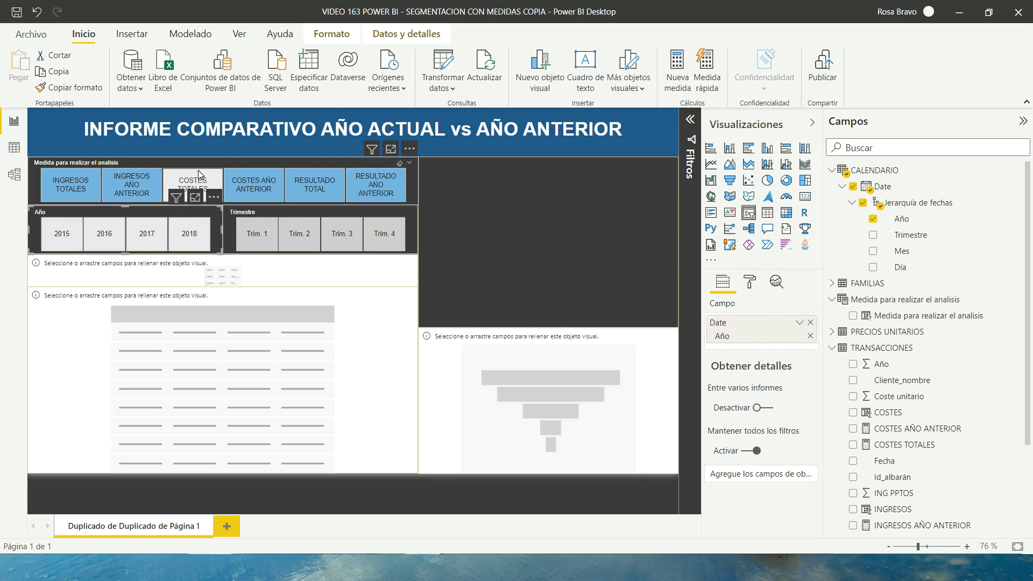
pyautogui.click(199, 162)
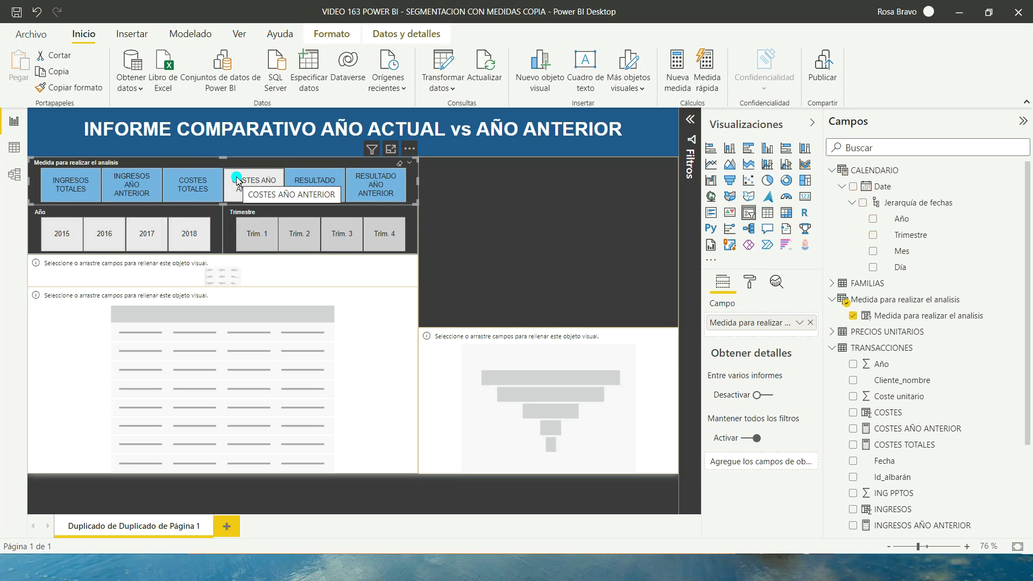
# Convert the empty strip below the slicers into a multi-row card visual
pyautogui.click(265, 278)
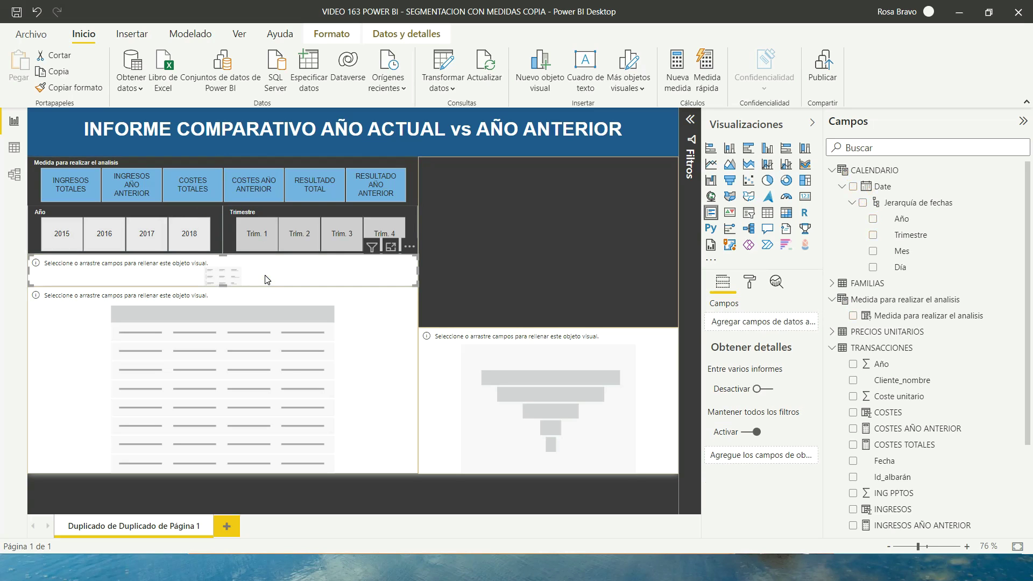
pyautogui.click(711, 213)
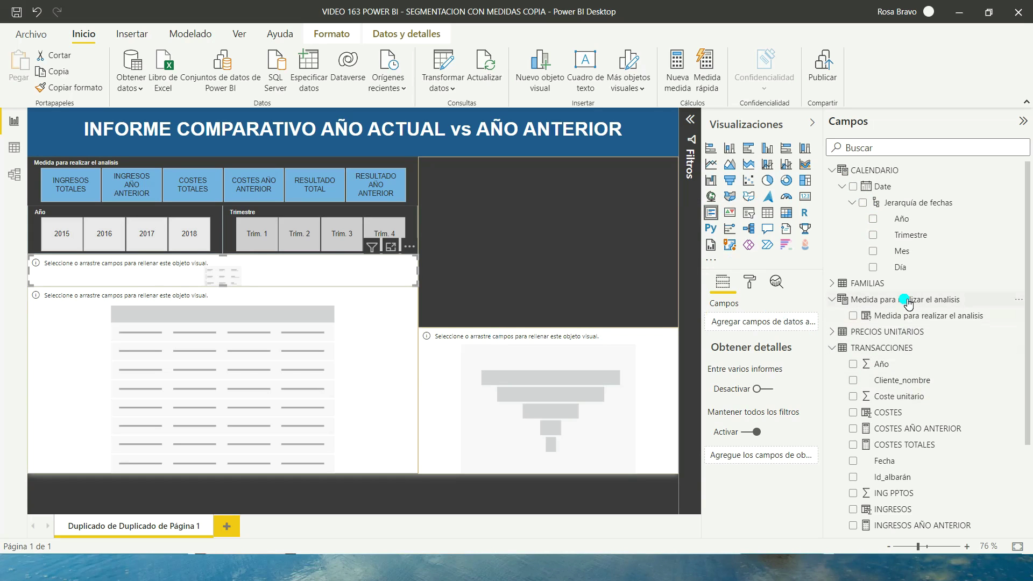
pyautogui.scroll(-2, 871, 301)
pyautogui.scroll(-2, 850, 301)
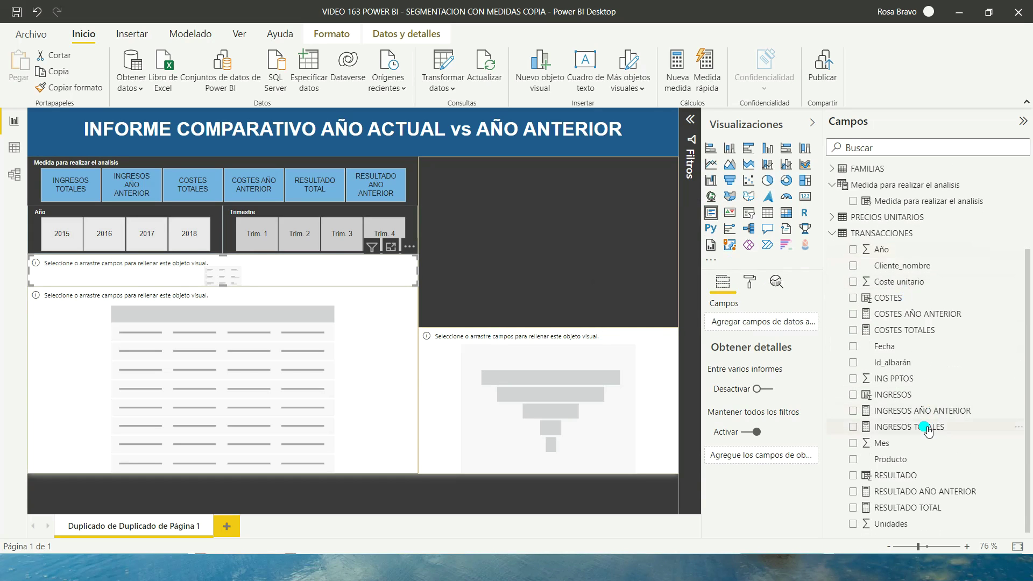
# Add INGRESOS, COSTES and RESULTADO totals and their AÑO ANTERIOR measures to the card
pyautogui.moveTo(927, 430); pyautogui.dragTo(763, 323)
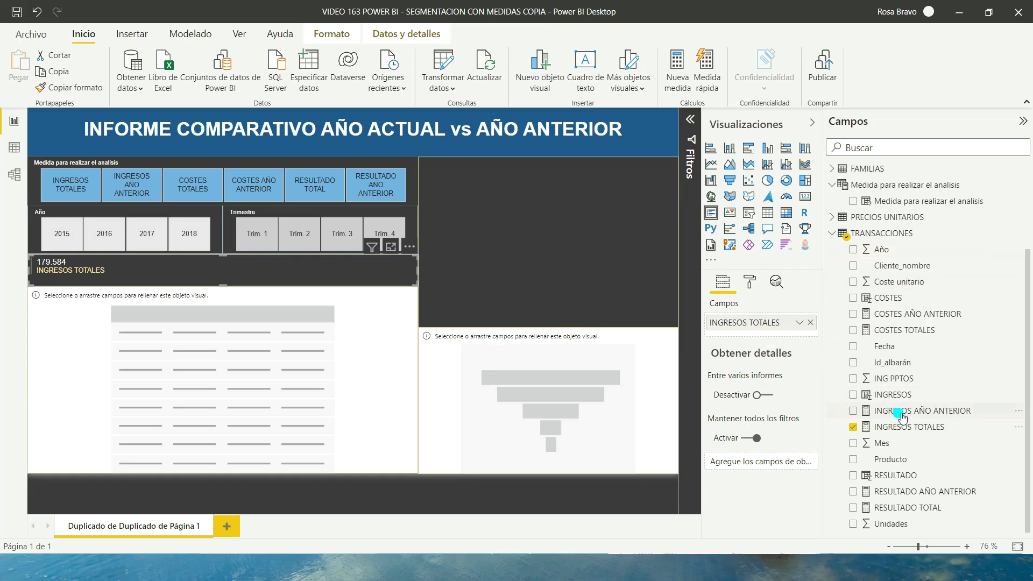
pyautogui.moveTo(902, 414); pyautogui.dragTo(753, 339)
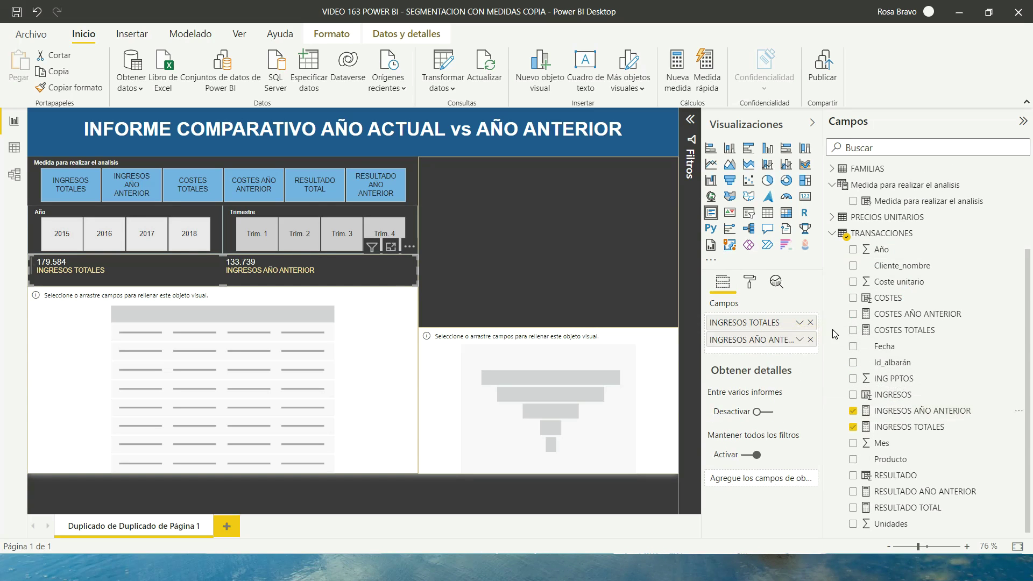
pyautogui.moveTo(894, 336); pyautogui.dragTo(759, 355)
pyautogui.moveTo(896, 323); pyautogui.dragTo(759, 366)
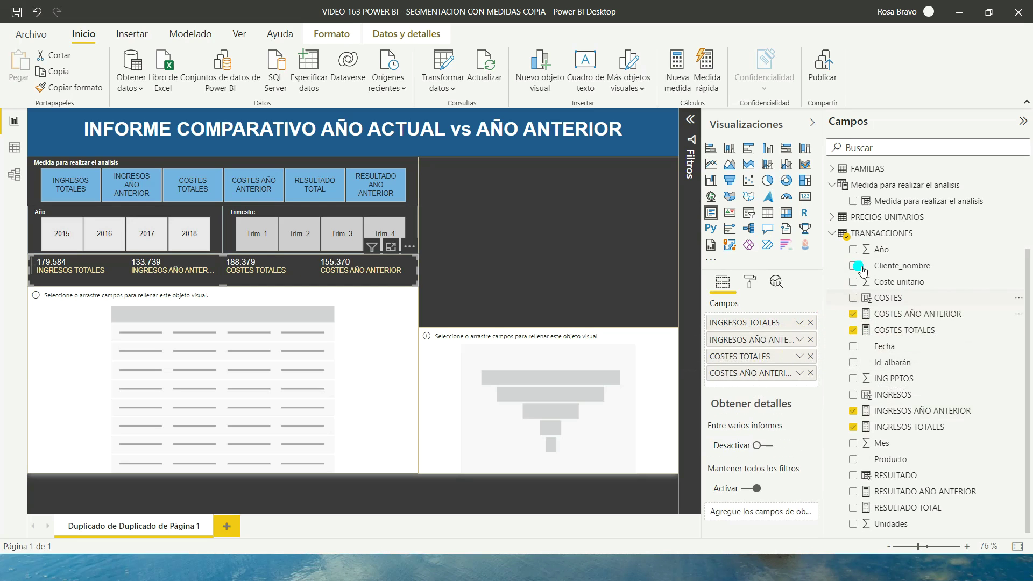
pyautogui.moveTo(894, 507); pyautogui.dragTo(792, 410)
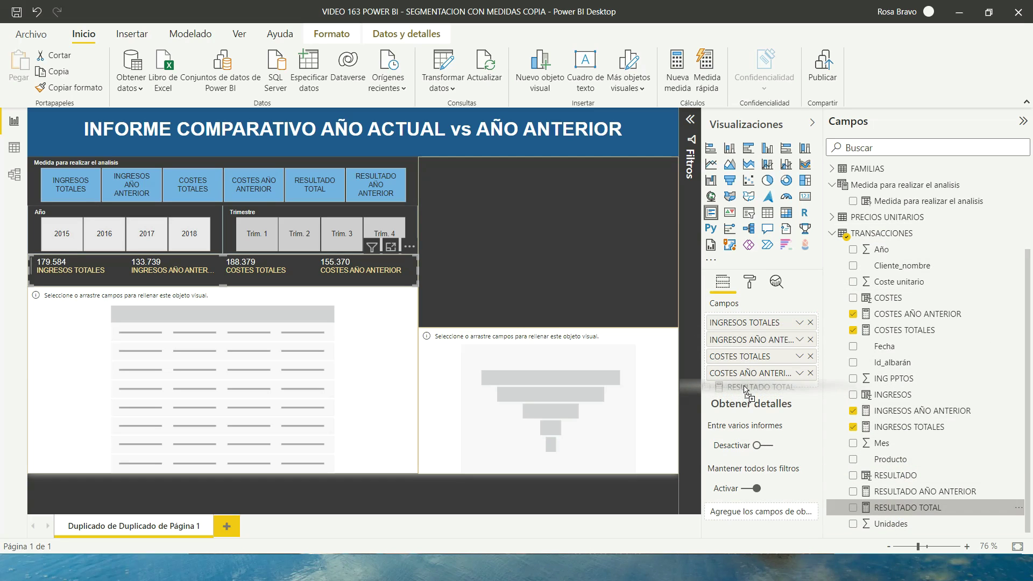
pyautogui.moveTo(915, 491); pyautogui.dragTo(753, 407)
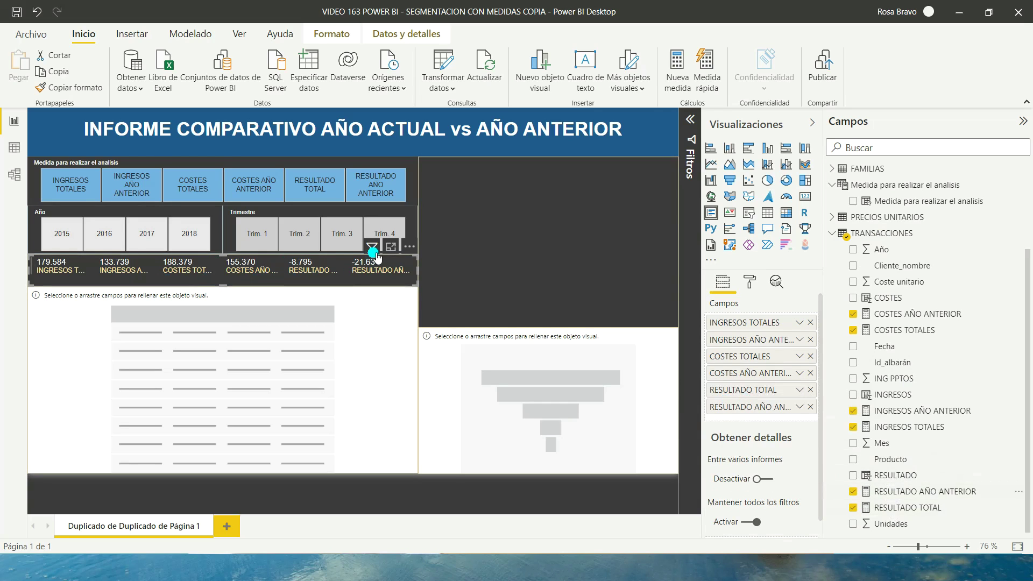
pyautogui.click(184, 234)
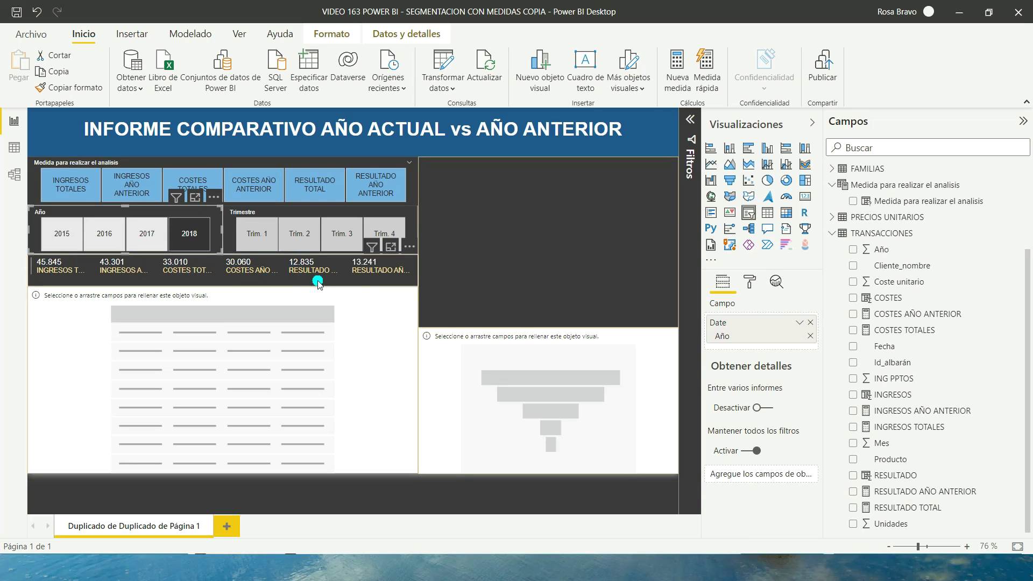
pyautogui.click(143, 237)
pyautogui.click(107, 235)
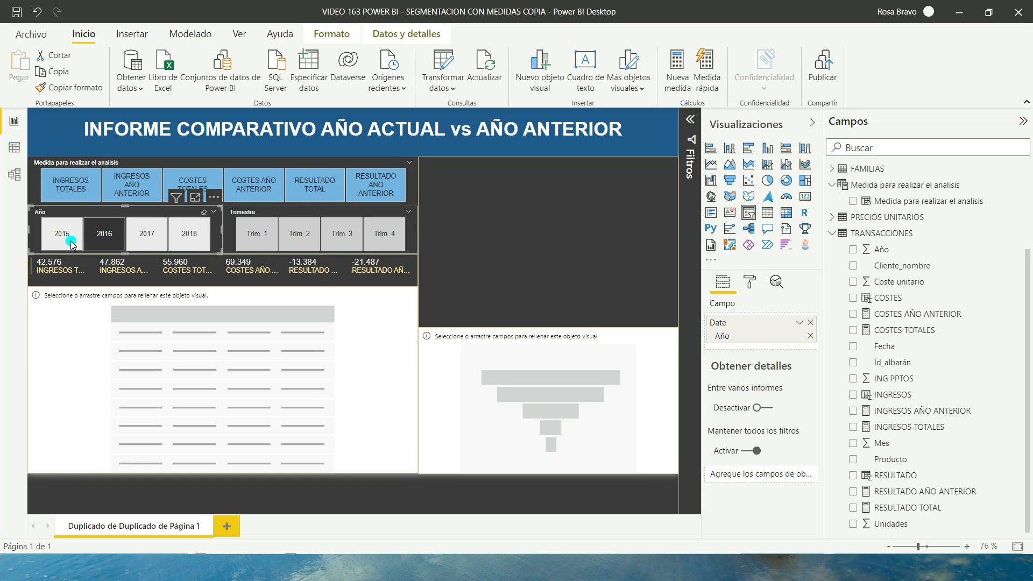
pyautogui.click(205, 214)
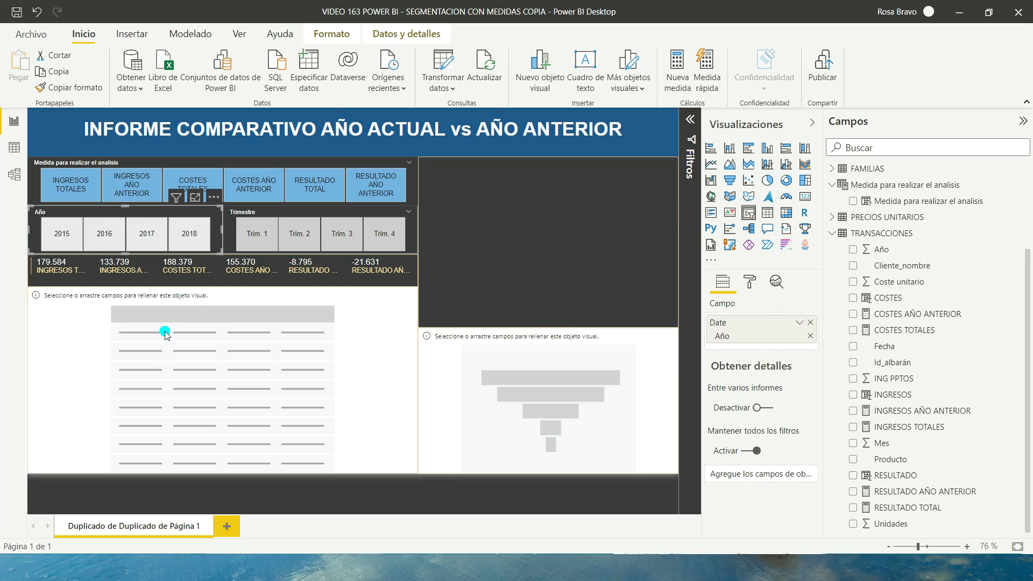
pyautogui.click(376, 331)
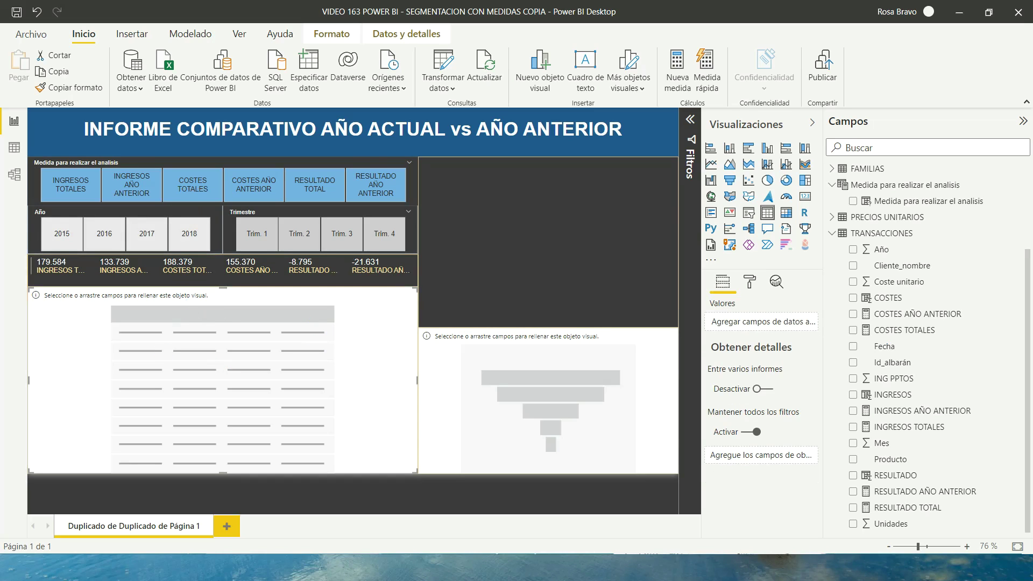
# Turn the empty visual into a table with month rows from CALENDARIO Mes
pyautogui.click(230, 384)
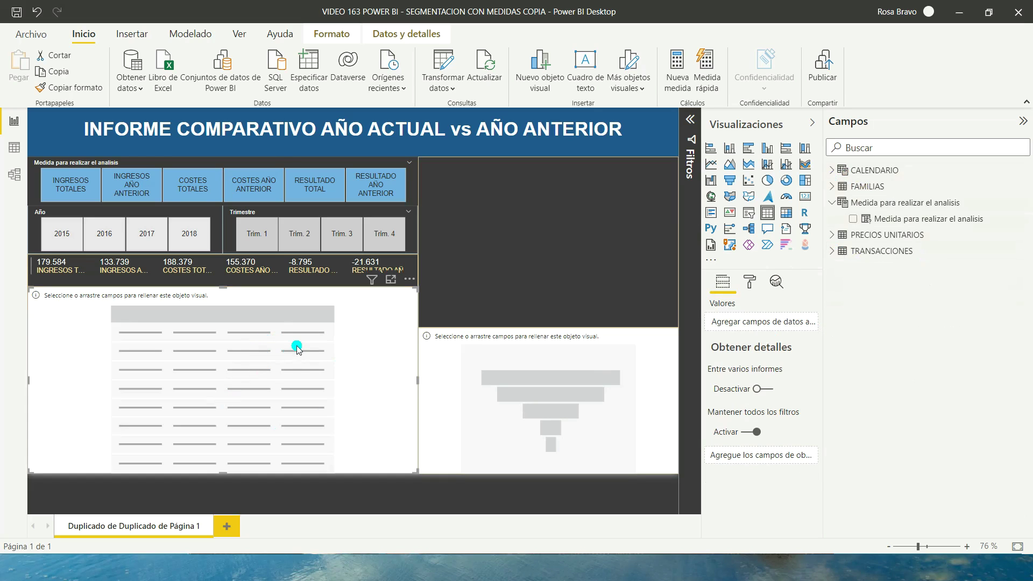
pyautogui.click(775, 209)
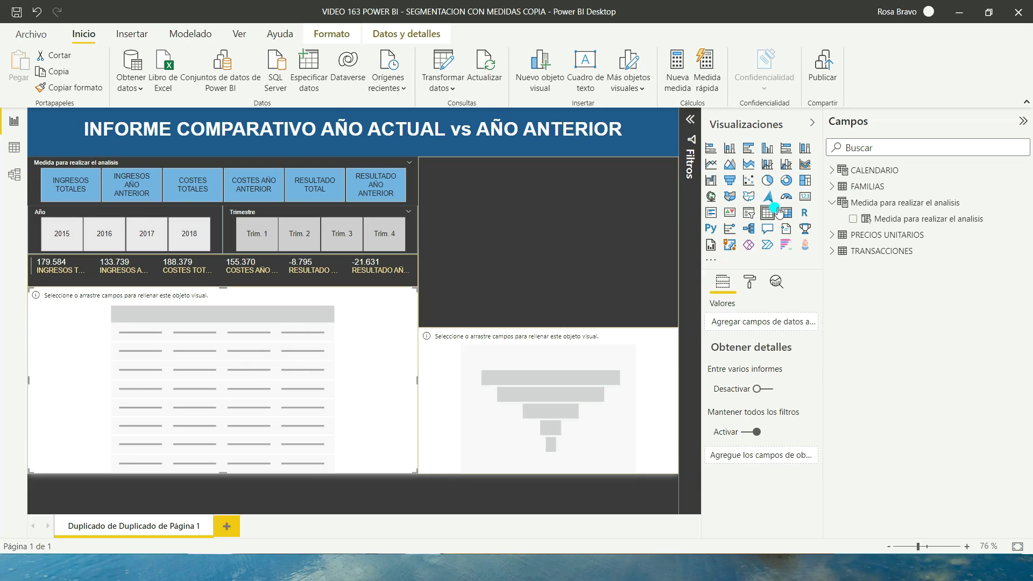
pyautogui.click(834, 170)
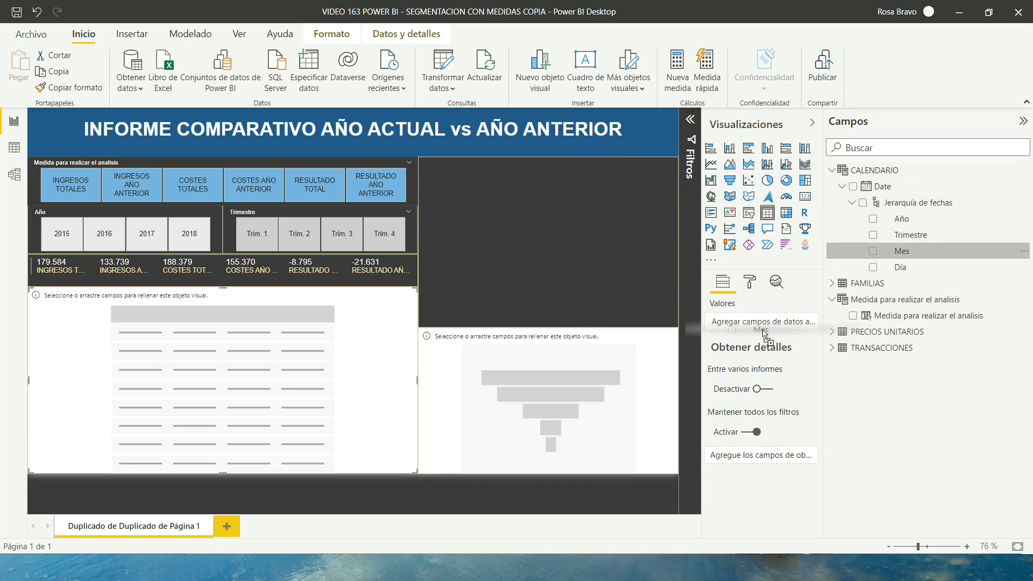
pyautogui.moveTo(849, 290); pyautogui.dragTo(753, 323)
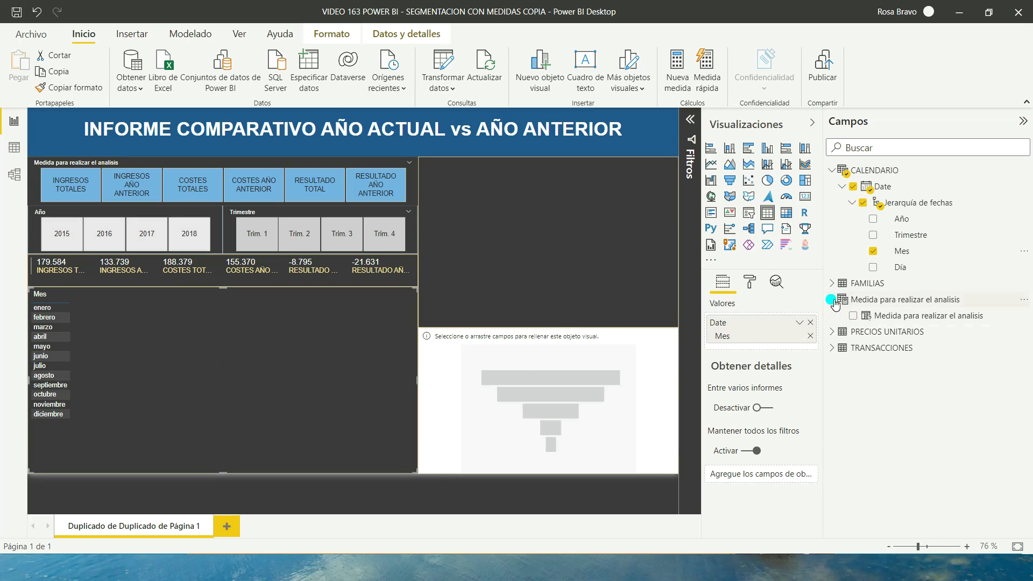
# Add INGRESOS TOTALES, INGRESOS AÑO ANTERIOR, RESULTADO TOTAL and RESULTADO AÑO ANTERIOR as table columns
pyautogui.click(832, 348)
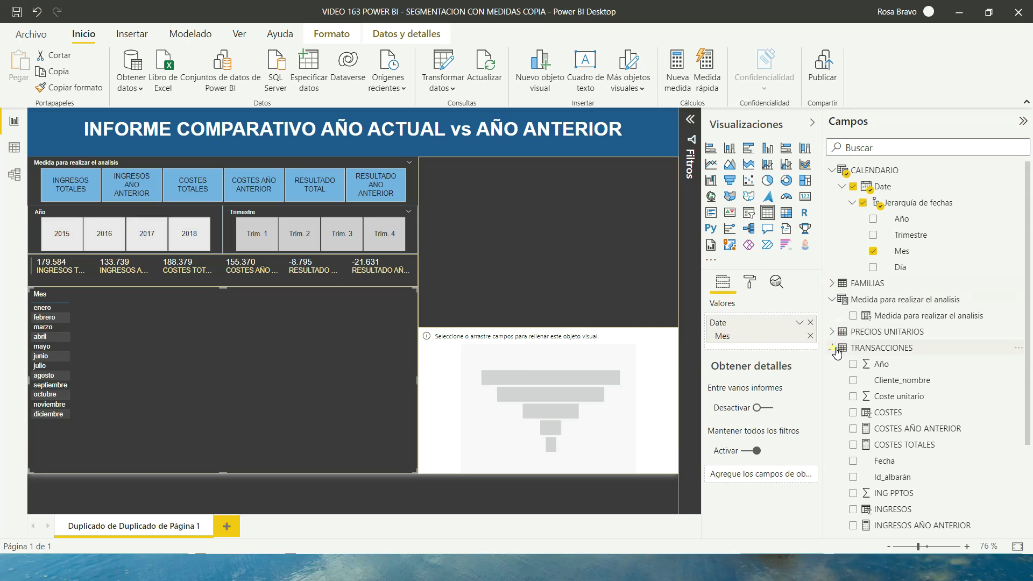
pyautogui.scroll(-2, 898, 334)
pyautogui.scroll(-1, 898, 333)
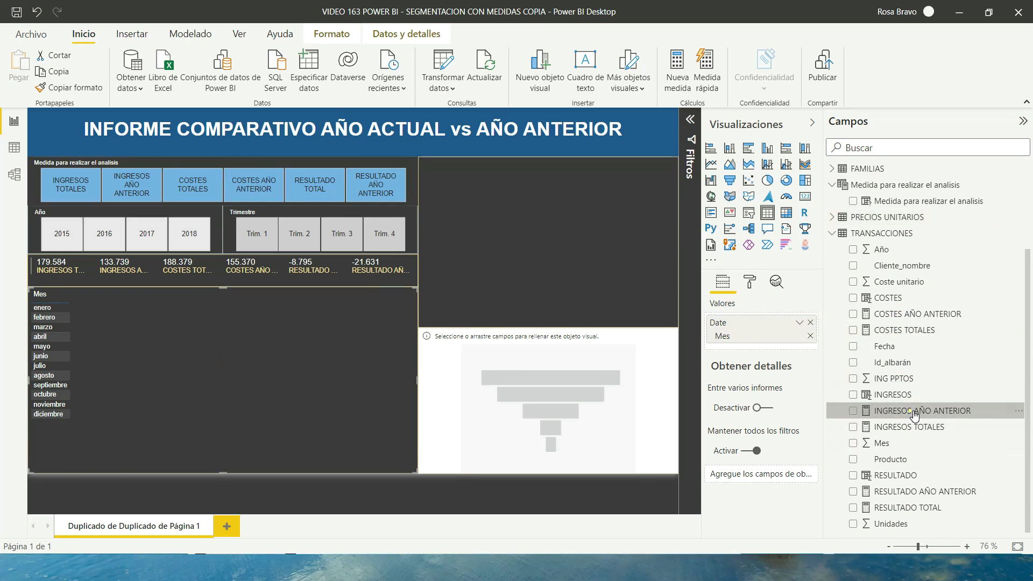
pyautogui.click(913, 411)
pyautogui.moveTo(908, 427); pyautogui.dragTo(777, 348)
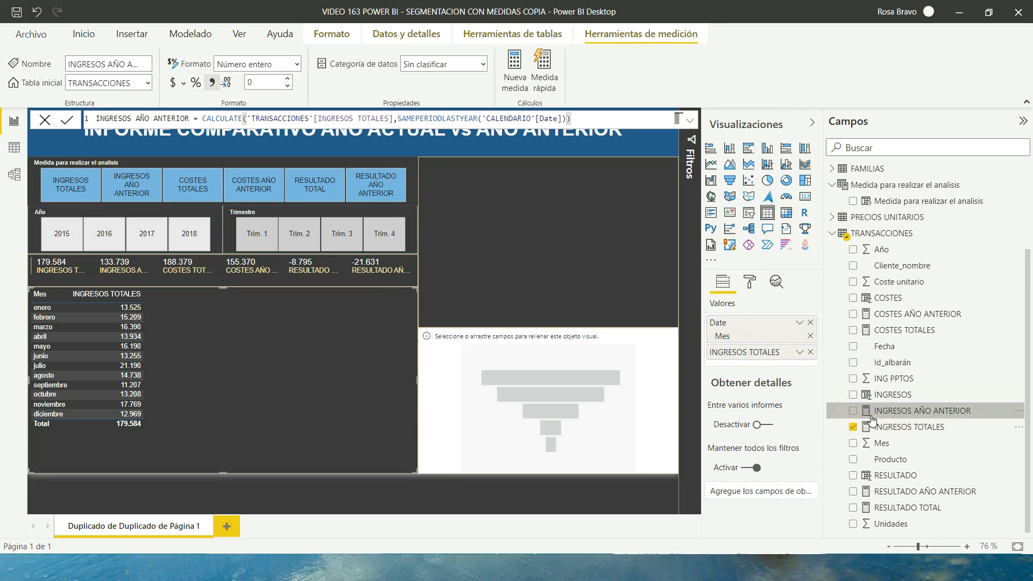
pyautogui.moveTo(915, 410); pyautogui.dragTo(759, 361)
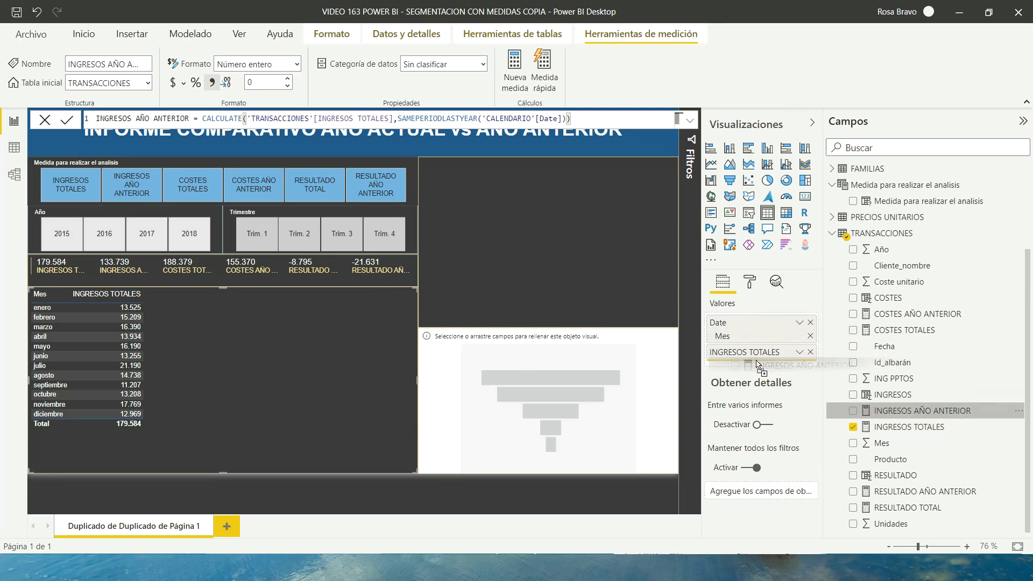
pyautogui.moveTo(908, 507)
pyautogui.mouseDown()
pyautogui.moveTo(838, 475)
pyautogui.moveTo(759, 385)
pyautogui.mouseUp()
pyautogui.moveTo(897, 493); pyautogui.dragTo(764, 400)
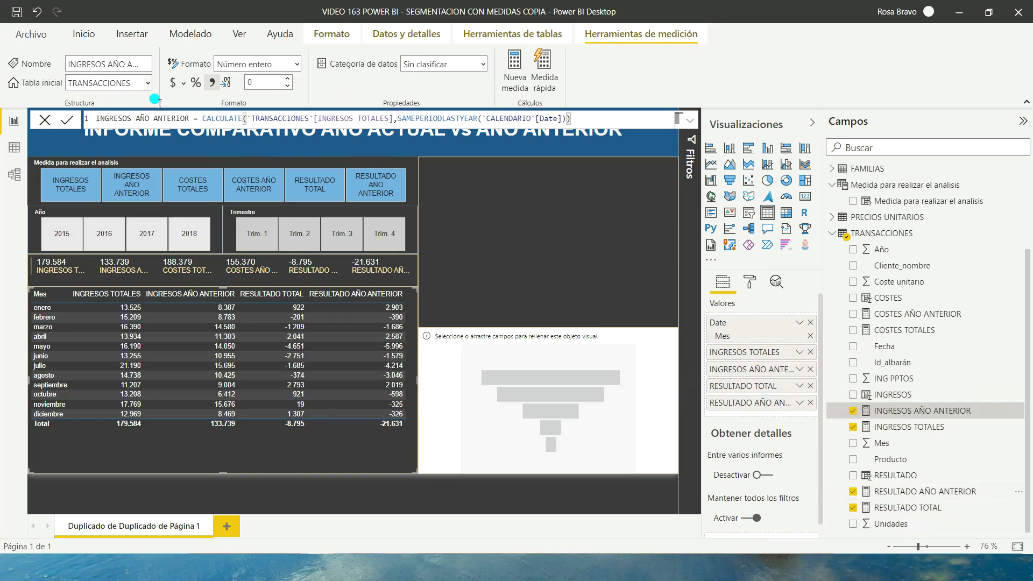
pyautogui.click(134, 183)
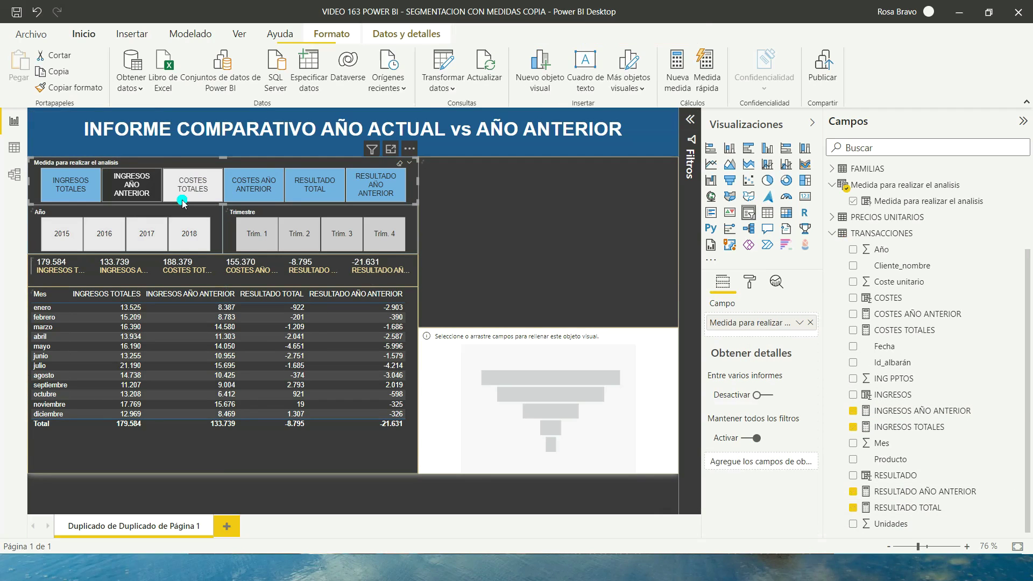
# Try RESULTADO TOTAL, RESULTADO AÑO ANTERIOR and INGRESOS AÑO ANTERIOR in the measure slicer
pyautogui.click(310, 188)
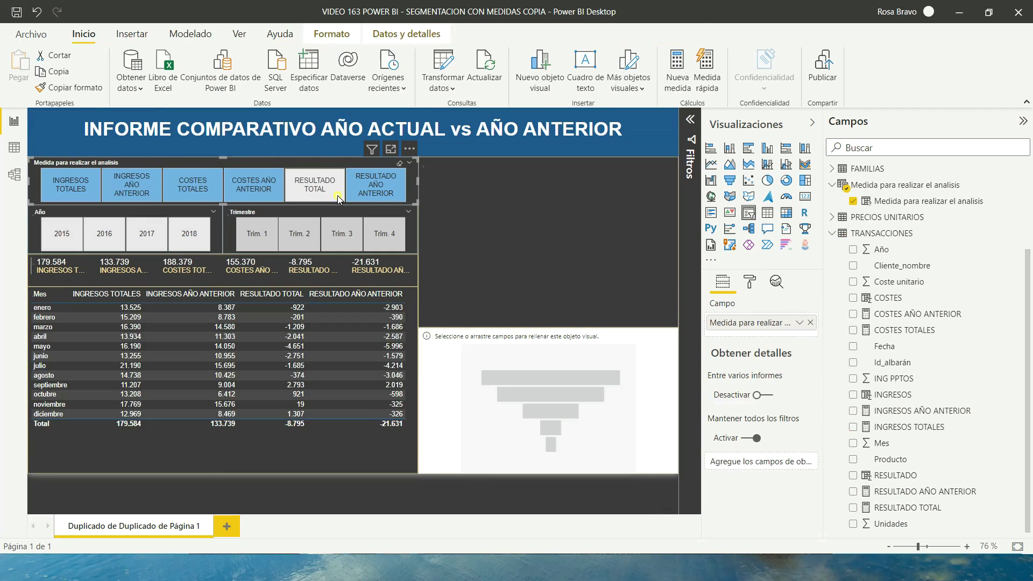
pyautogui.click(376, 189)
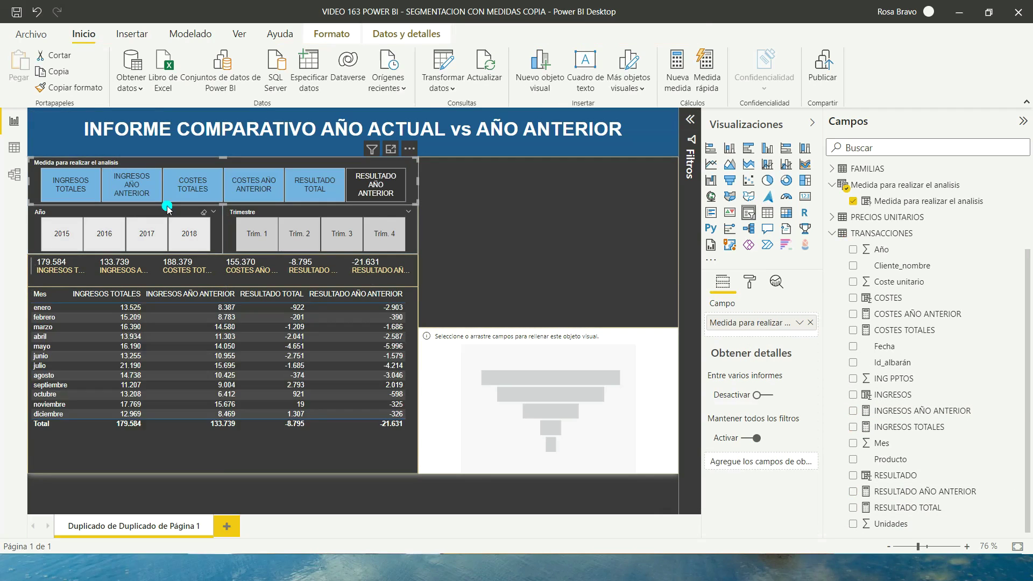
pyautogui.click(140, 186)
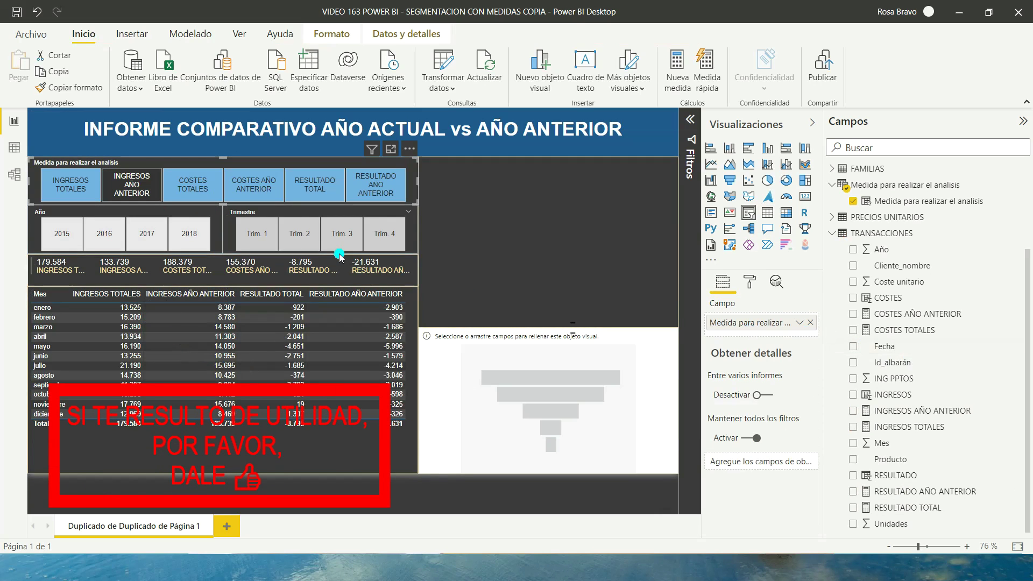
# Remove the four fixed measure columns from the table's Valores
pyautogui.click(411, 442)
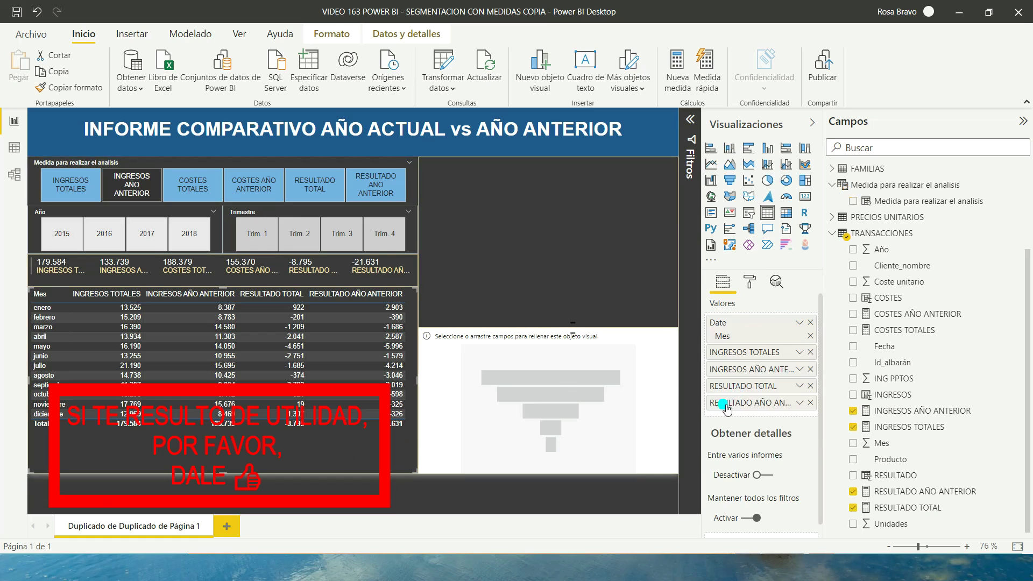
pyautogui.click(810, 352)
pyautogui.click(810, 369)
pyautogui.click(810, 351)
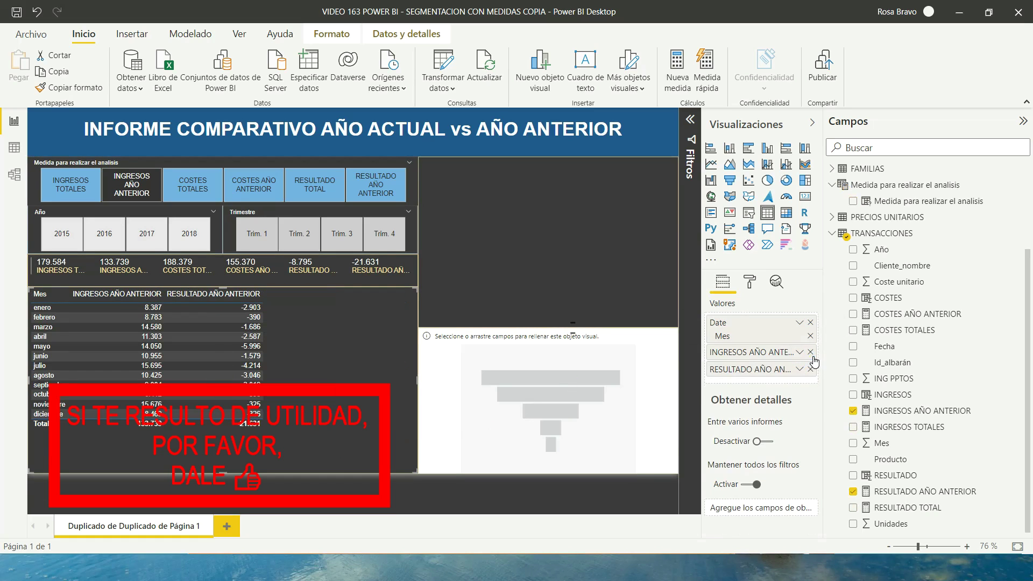
pyautogui.click(810, 352)
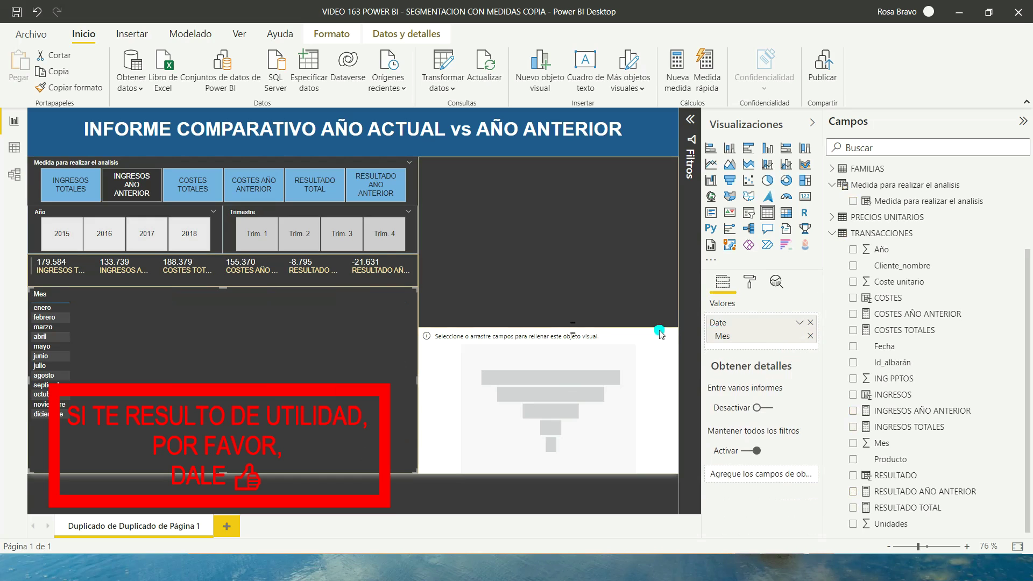
pyautogui.moveTo(293, 274)
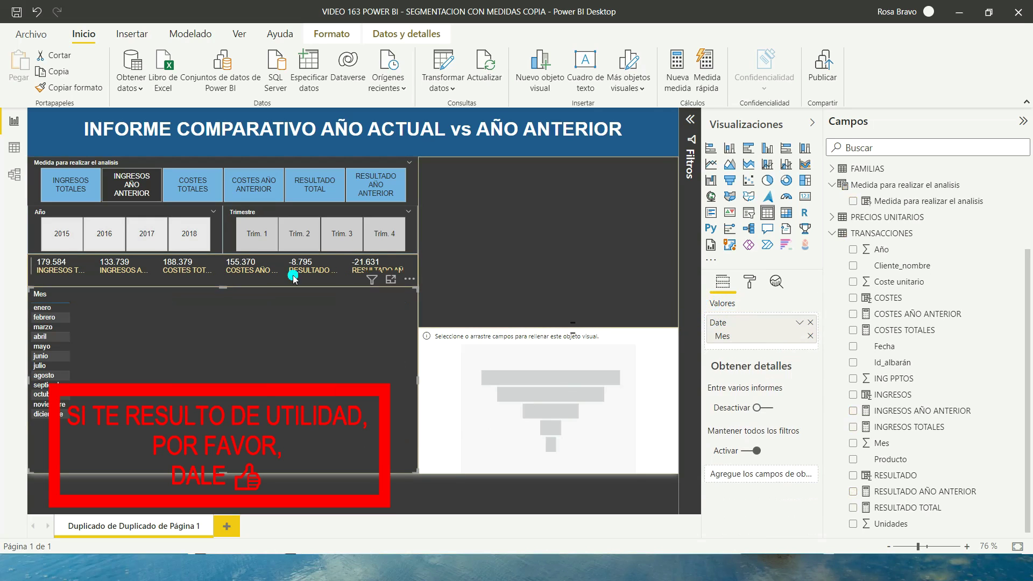
# Add 'Medida para realizar el analisis' to the table's values and clear the slicer choice
pyautogui.scroll(3, 914, 258)
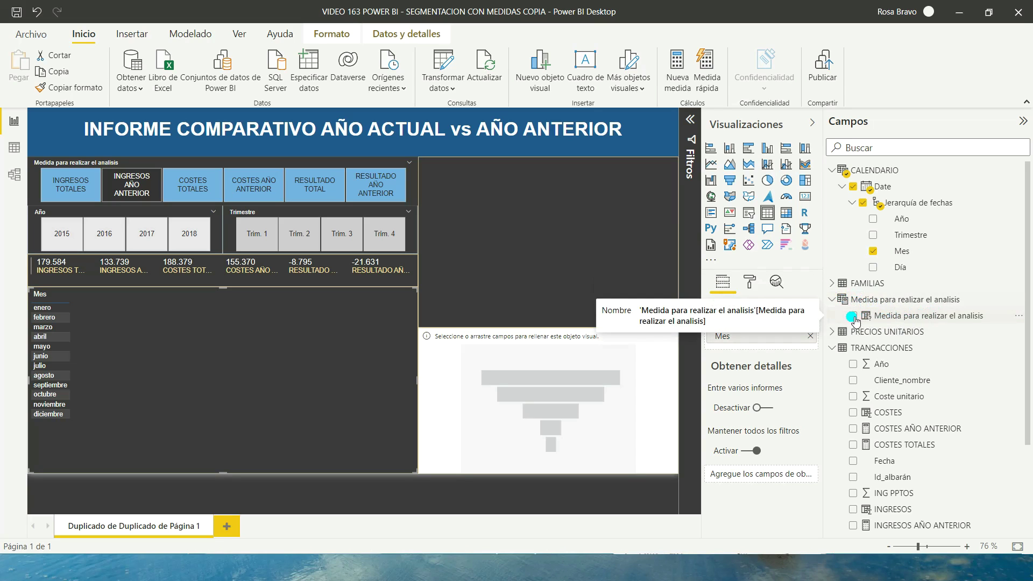
pyautogui.moveTo(894, 318); pyautogui.dragTo(748, 346)
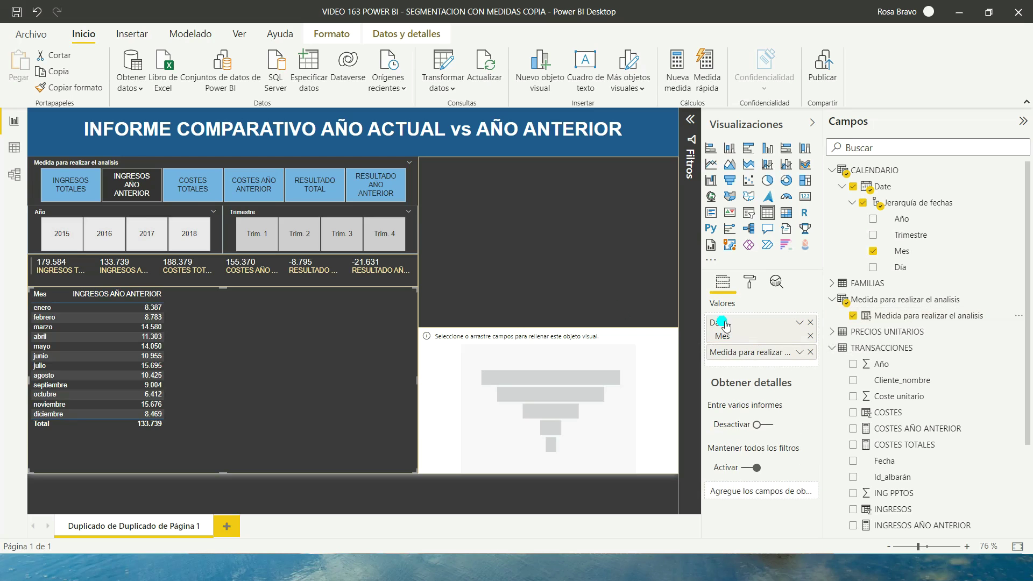
pyautogui.click(400, 164)
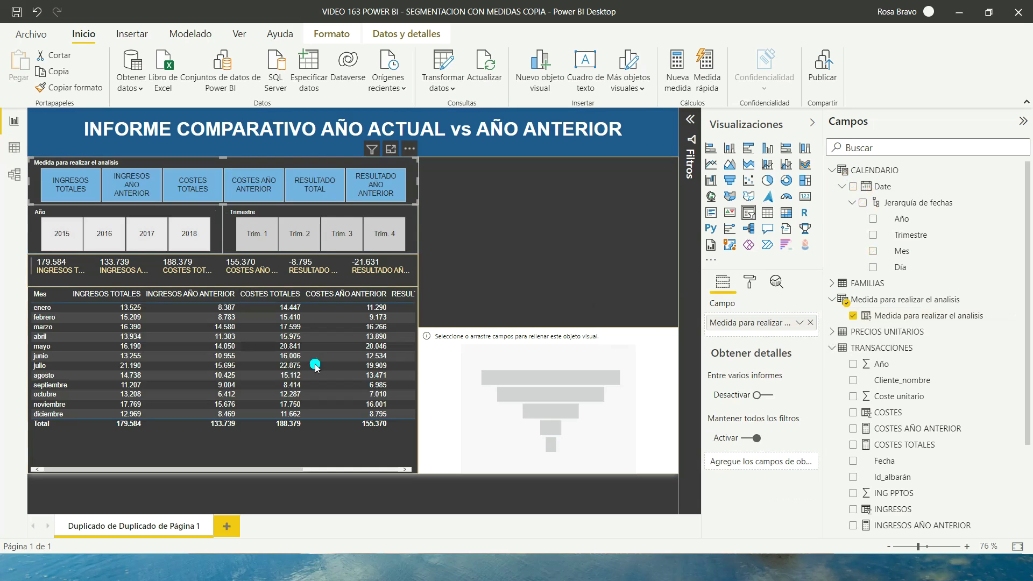
# Narrow the INGRESOS, COSTES and RESULTADO columns until all six fit inside the table
pyautogui.click(131, 297)
pyautogui.moveTo(143, 295); pyautogui.dragTo(132, 295)
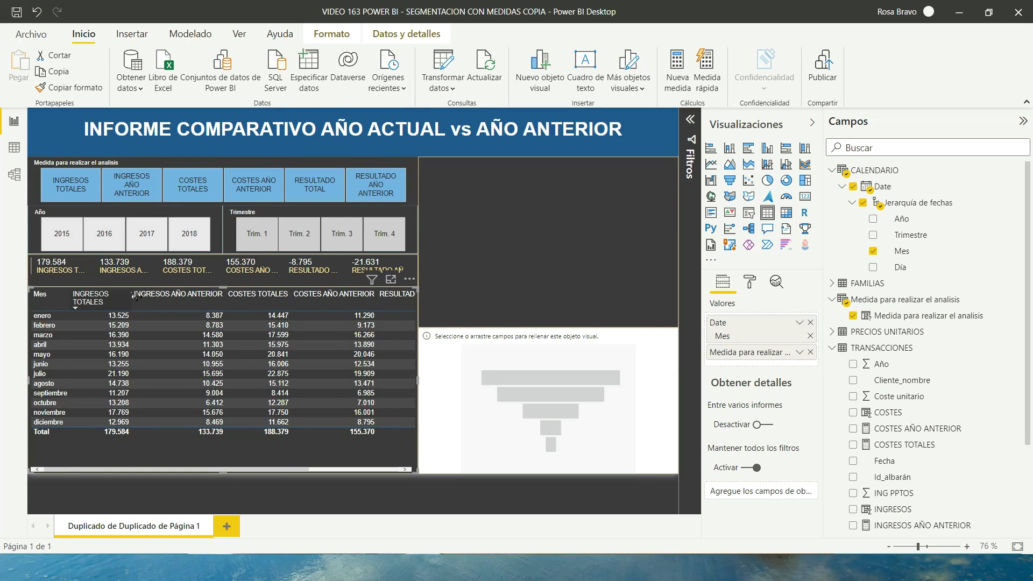
pyautogui.moveTo(225, 294); pyautogui.dragTo(207, 296)
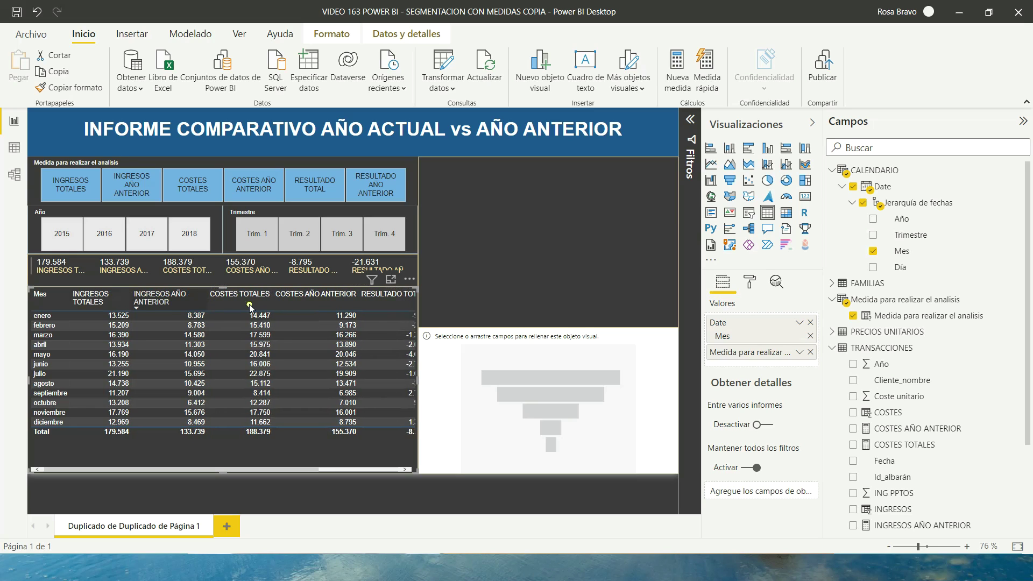
pyautogui.moveTo(274, 295); pyautogui.dragTo(195, 303)
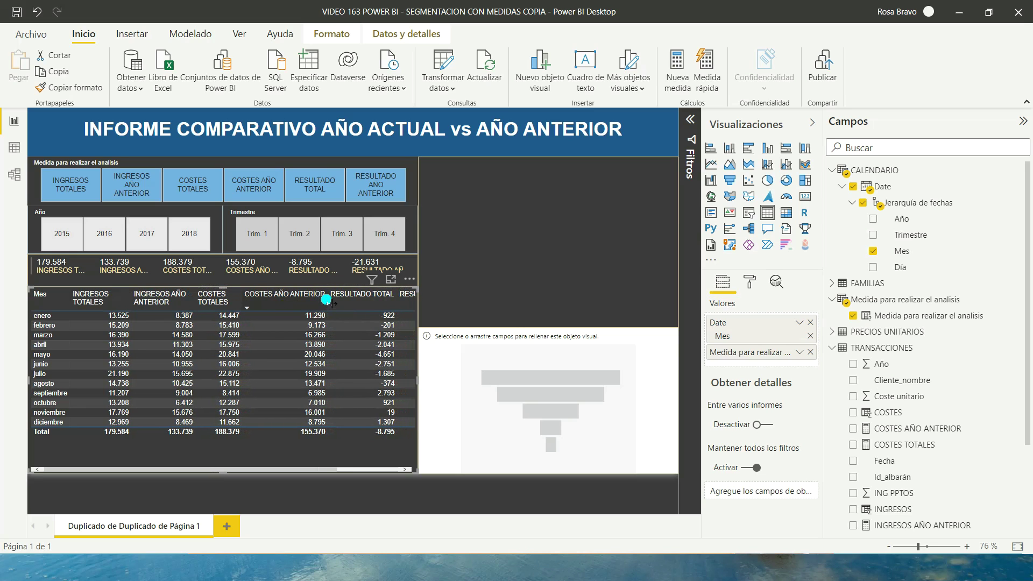
pyautogui.moveTo(329, 303); pyautogui.dragTo(306, 303)
pyautogui.moveTo(377, 302); pyautogui.dragTo(296, 301)
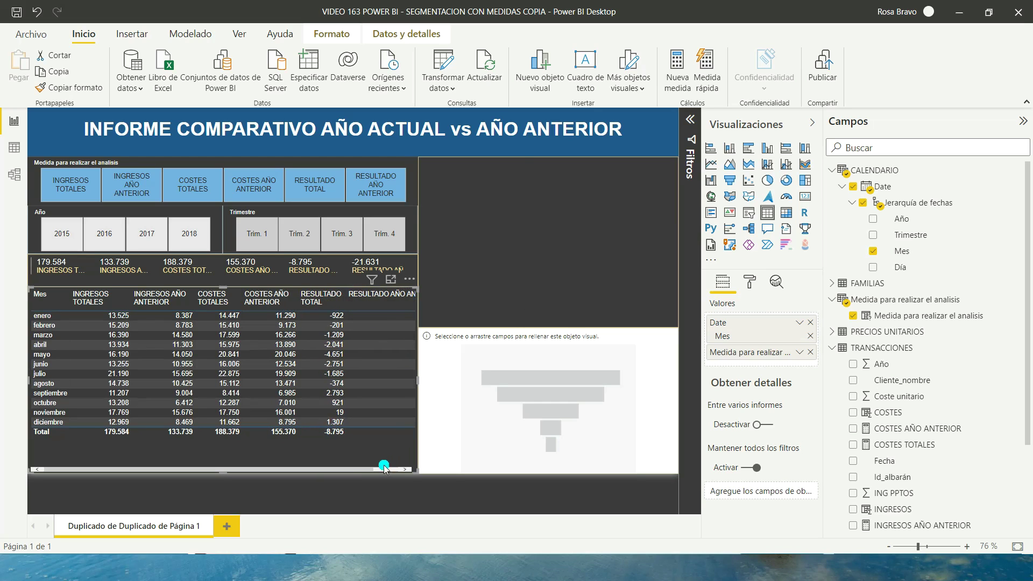
pyautogui.moveTo(357, 470); pyautogui.dragTo(383, 469)
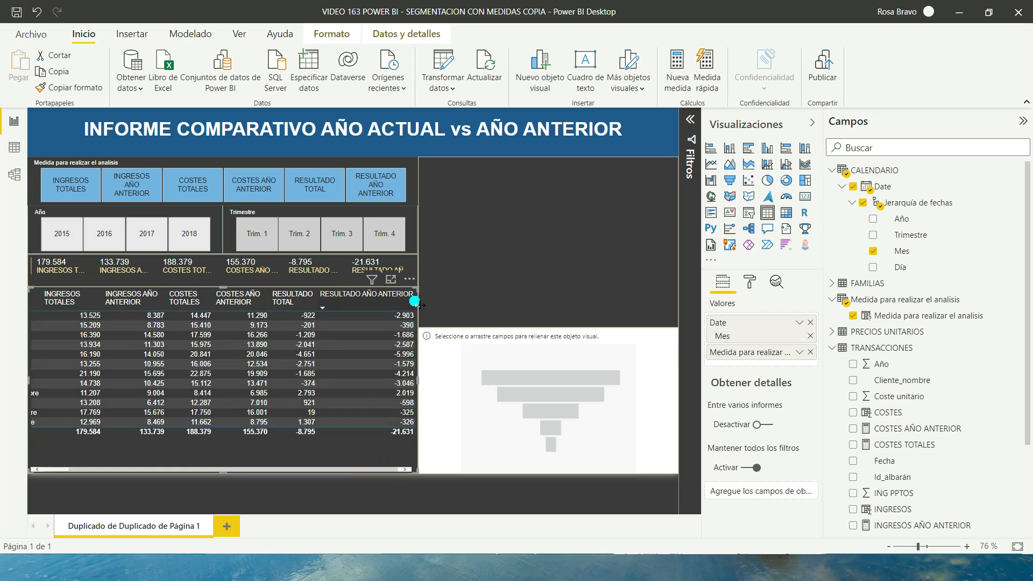
pyautogui.moveTo(417, 302); pyautogui.dragTo(384, 312)
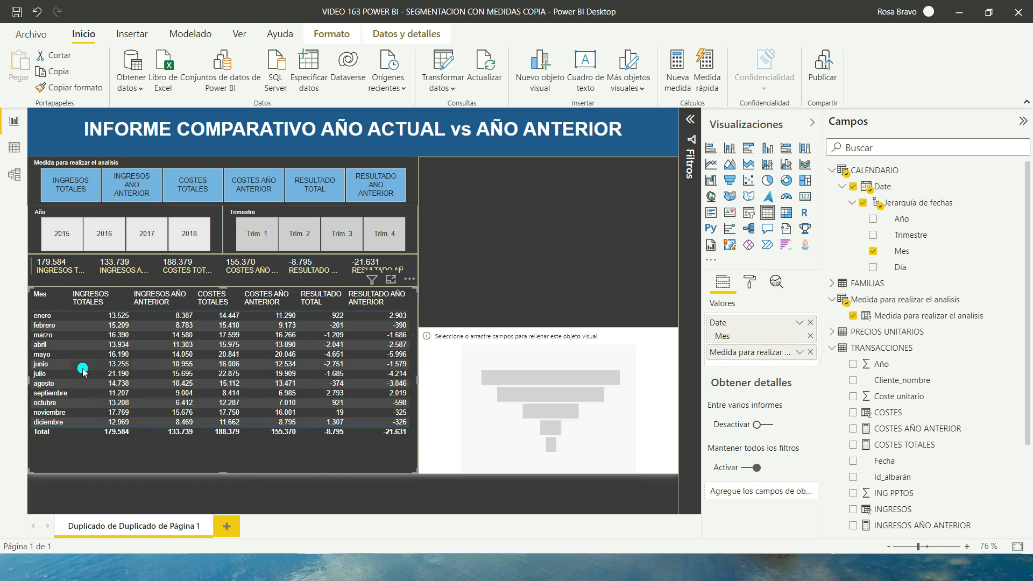
# Apply the 'Filas llamativas del encabezado en negrita' table style for blue banded rows
pyautogui.click(749, 282)
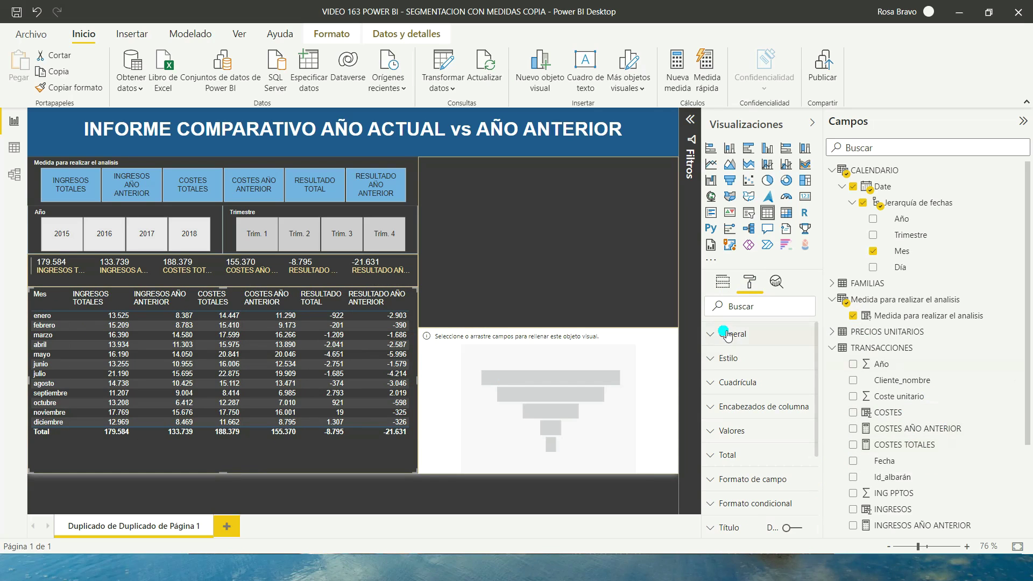
pyautogui.click(713, 359)
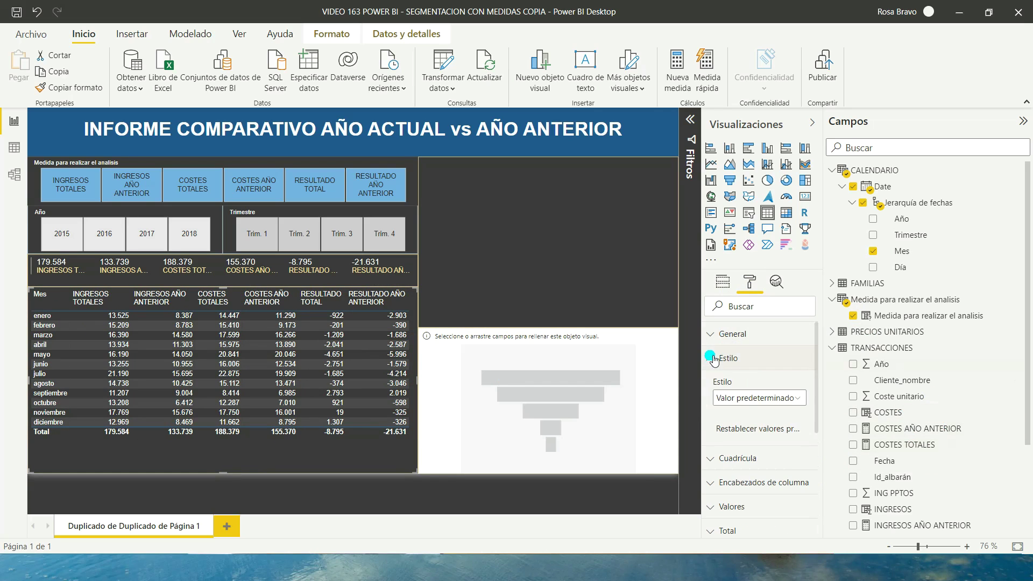
pyautogui.click(747, 400)
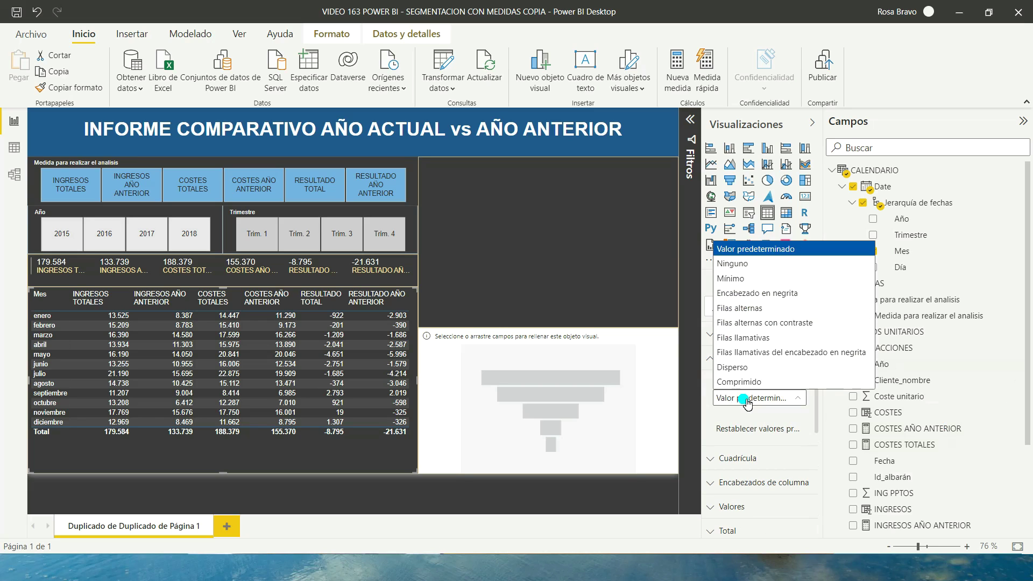
pyautogui.click(745, 353)
pyautogui.moveTo(222, 379)
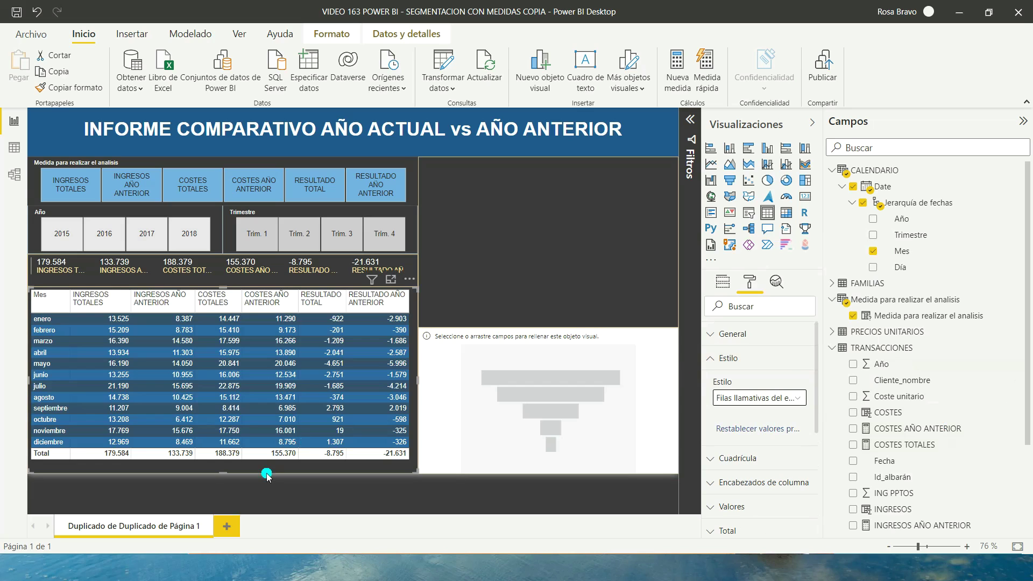
pyautogui.moveTo(564, 214)
pyautogui.moveTo(549, 234)
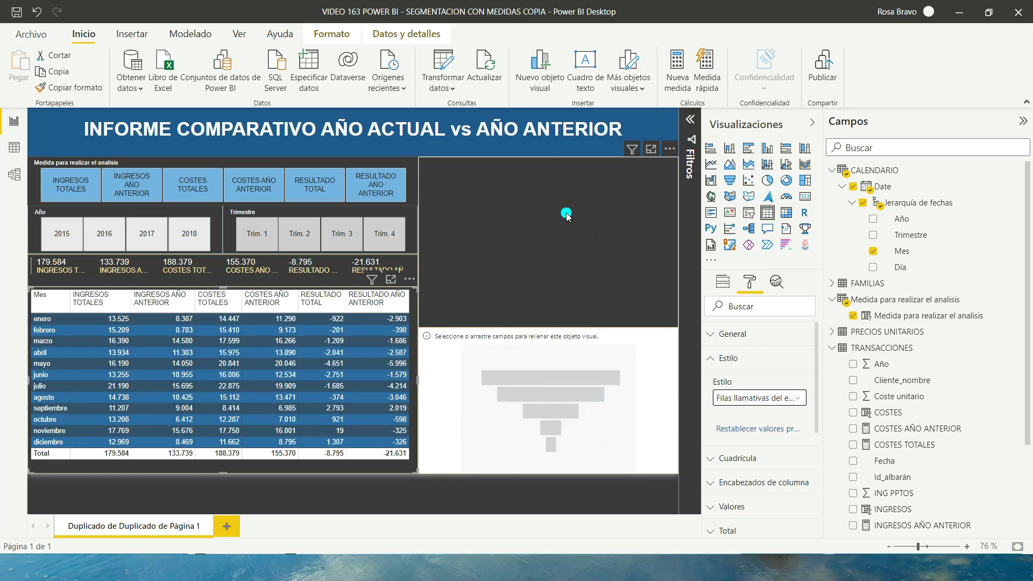
pyautogui.click(566, 212)
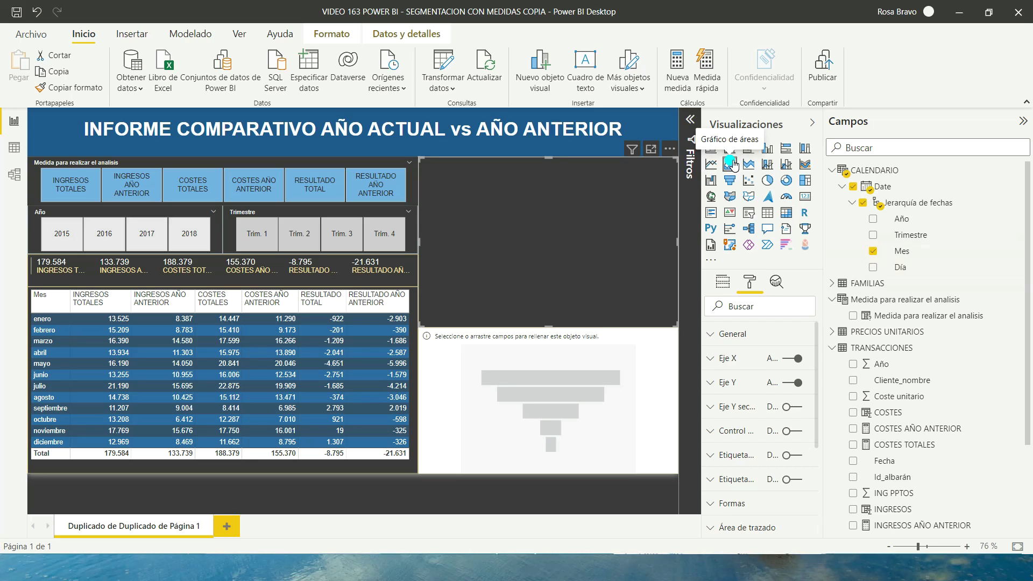
# Replace Date/Mes with Mes on the chart axis and plot the measure parameter as values
pyautogui.click(724, 284)
pyautogui.moveTo(759, 321)
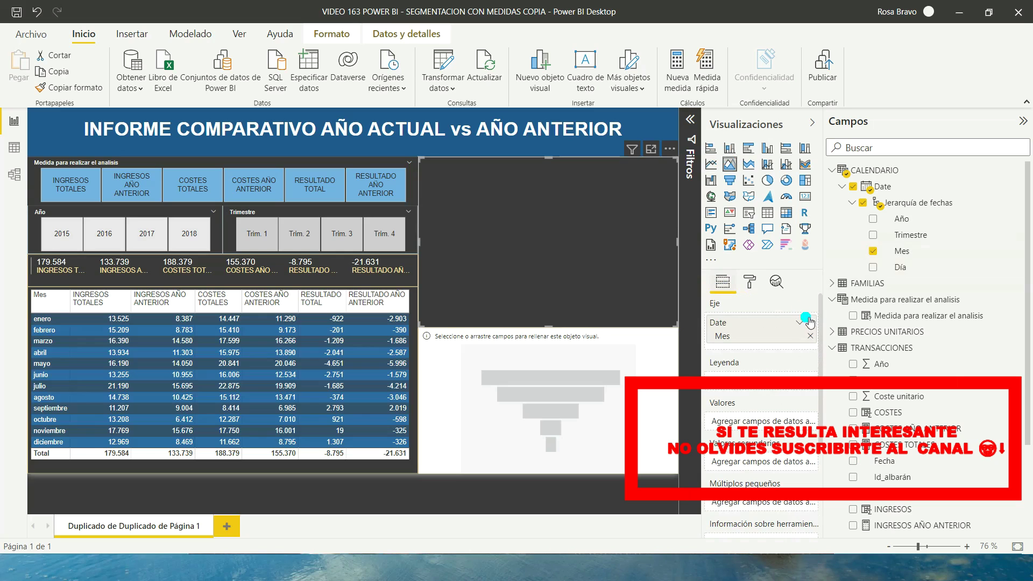
pyautogui.click(810, 322)
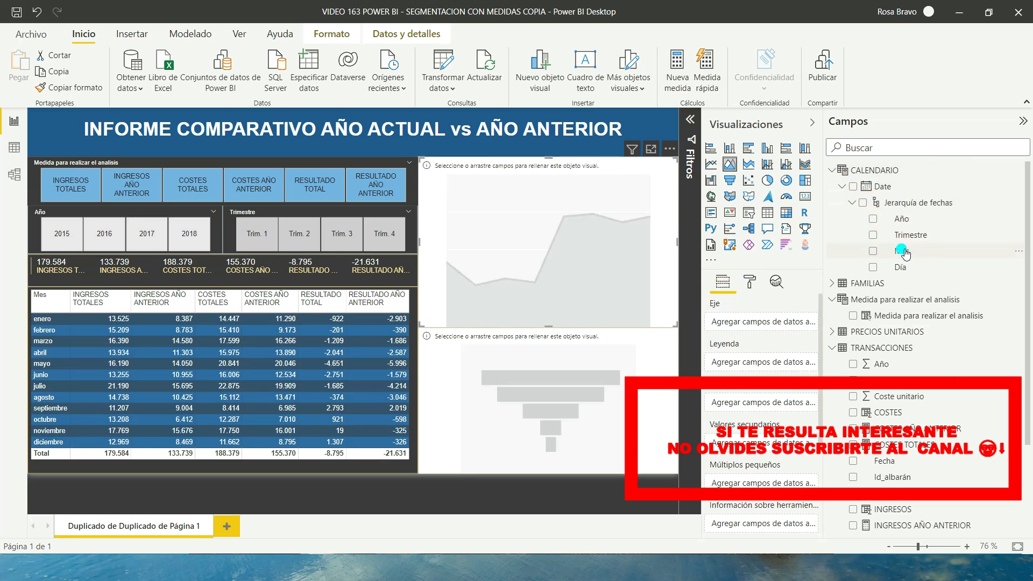
pyautogui.moveTo(901, 250); pyautogui.dragTo(764, 329)
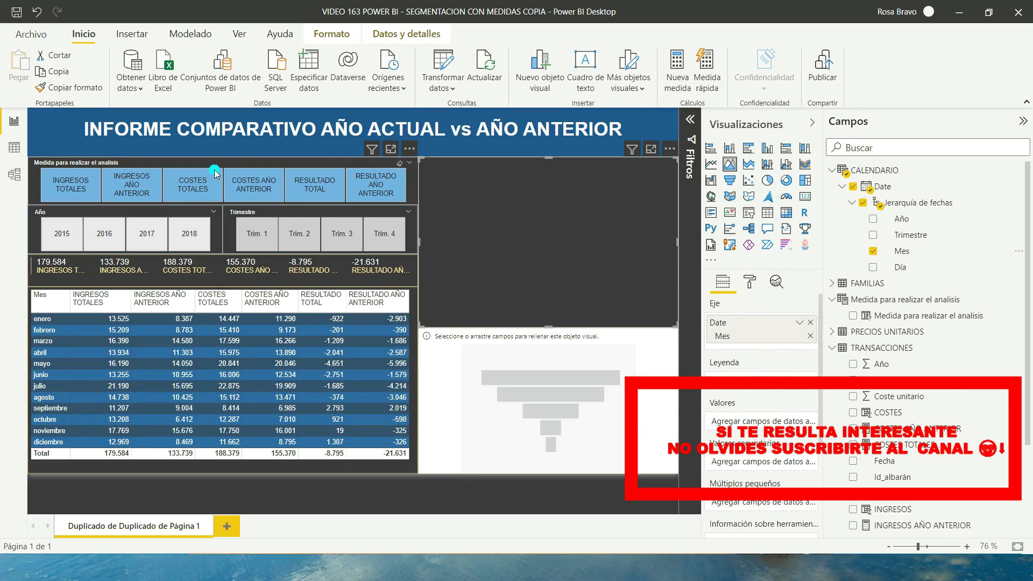
pyautogui.moveTo(928, 315)
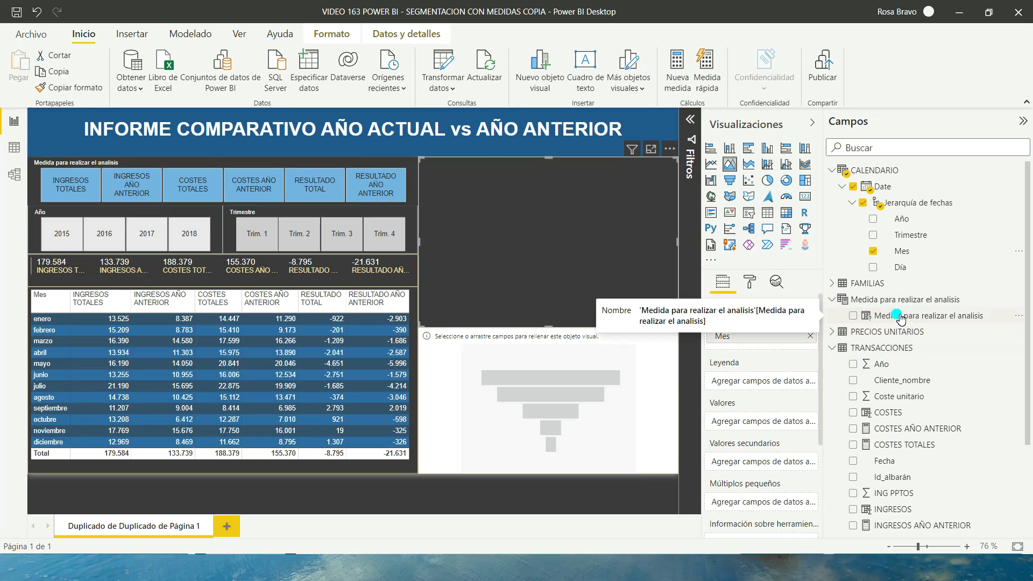
pyautogui.moveTo(901, 319); pyautogui.dragTo(755, 428)
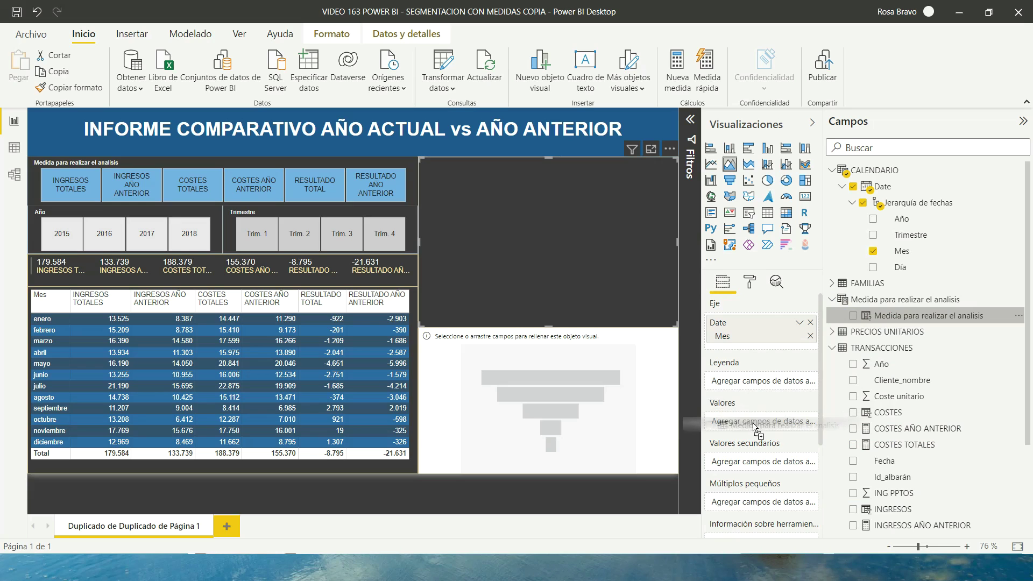
pyautogui.moveTo(756, 427); pyautogui.dragTo(756, 425)
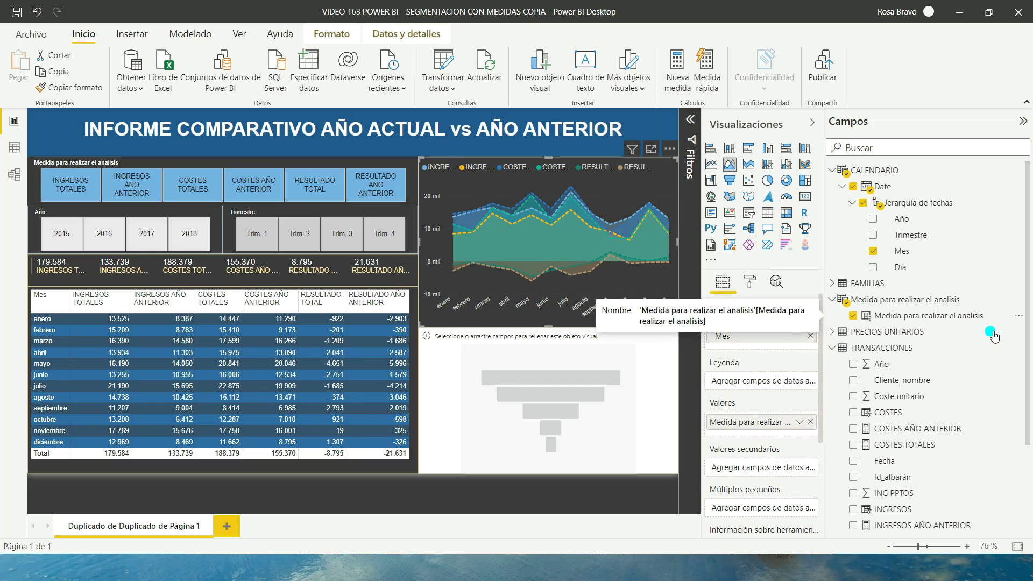
pyautogui.click(457, 366)
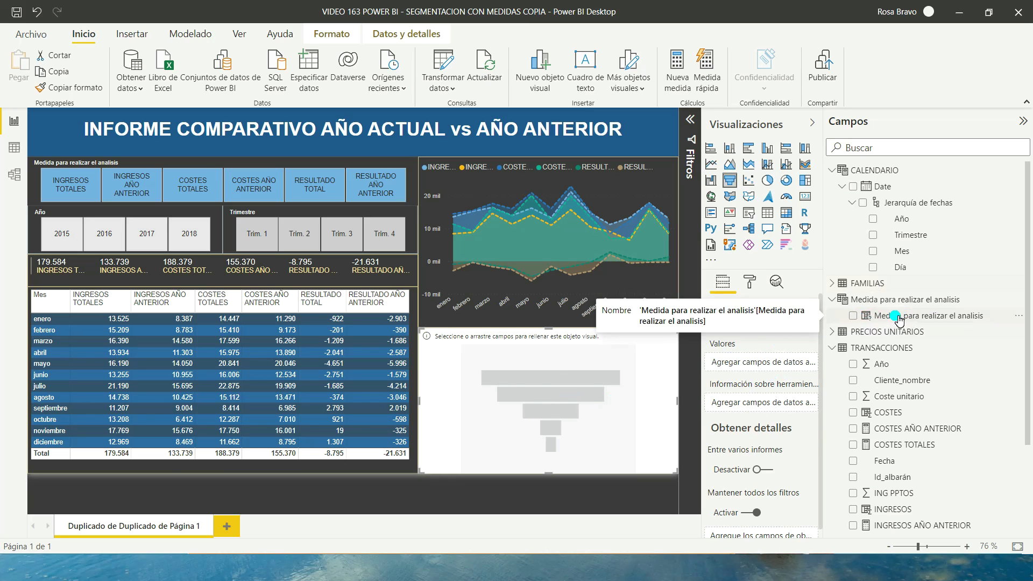
# Add 'Medida para realizar el analisis' to the funnel chart's Valores well
pyautogui.moveTo(897, 318); pyautogui.dragTo(755, 369)
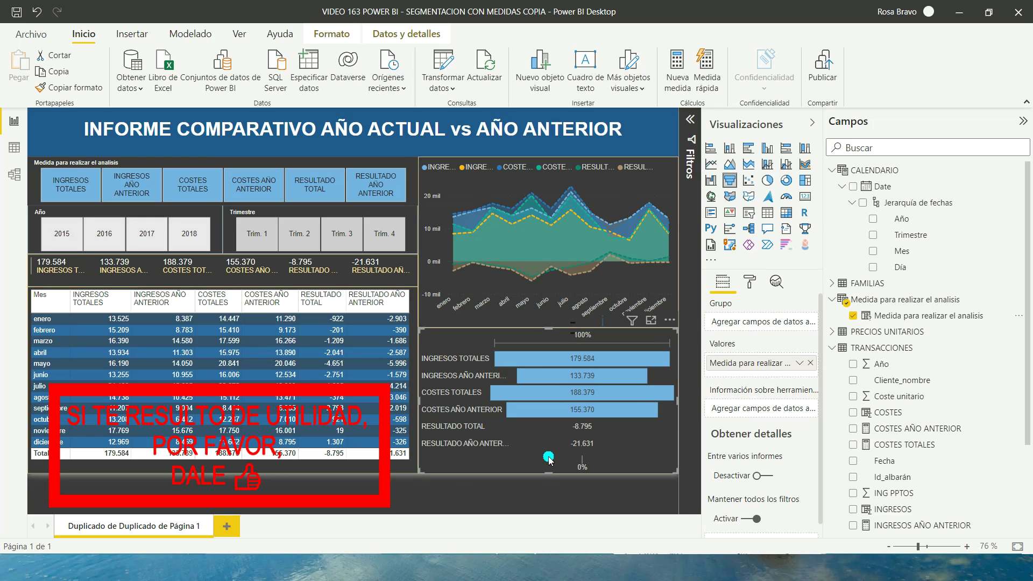
# Collapse the Visualizaciones and Campos panes and pick INGRESOS TOTALES in the measure slicer
pyautogui.click(815, 125)
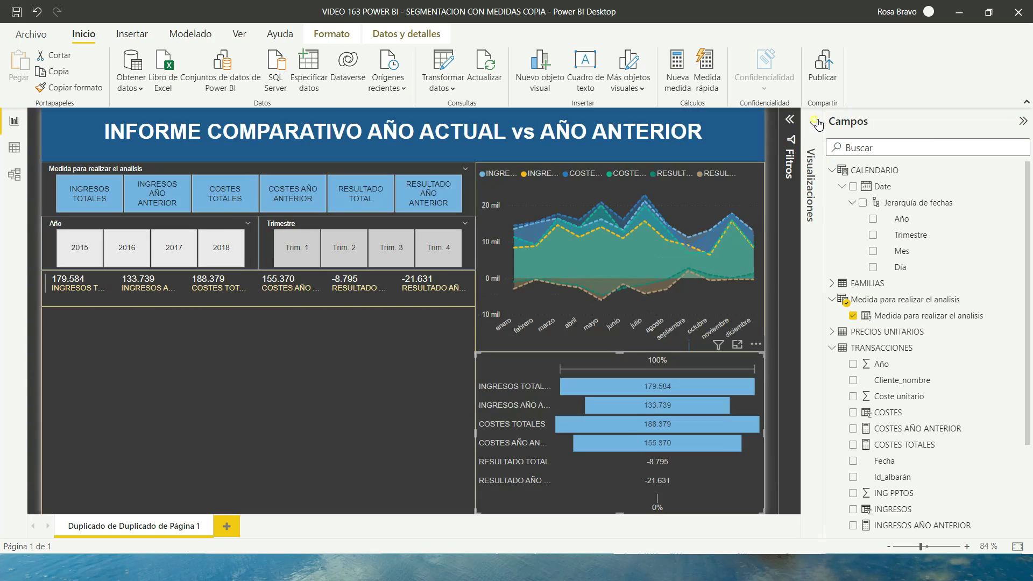
pyautogui.click(1023, 121)
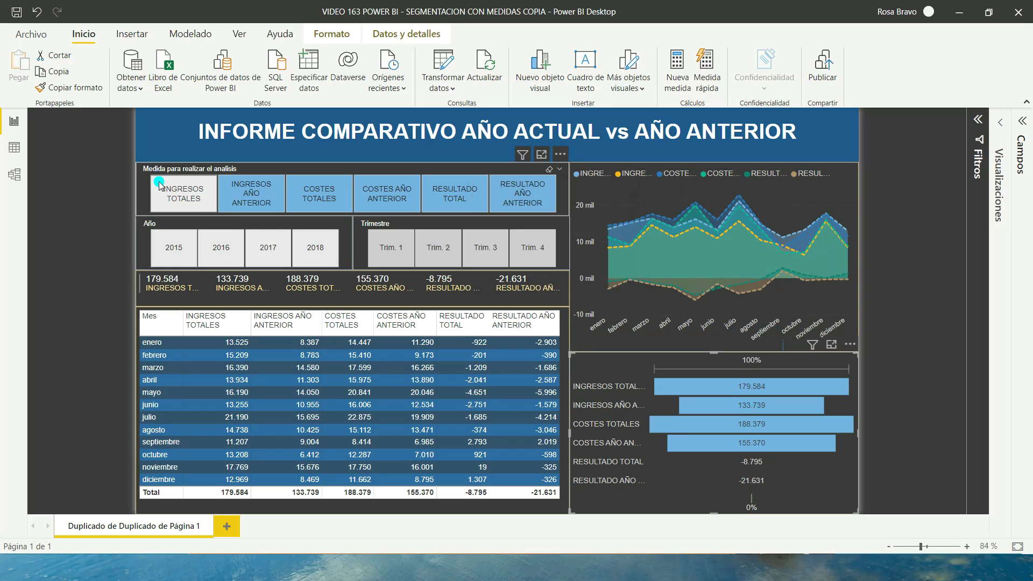
pyautogui.click(192, 189)
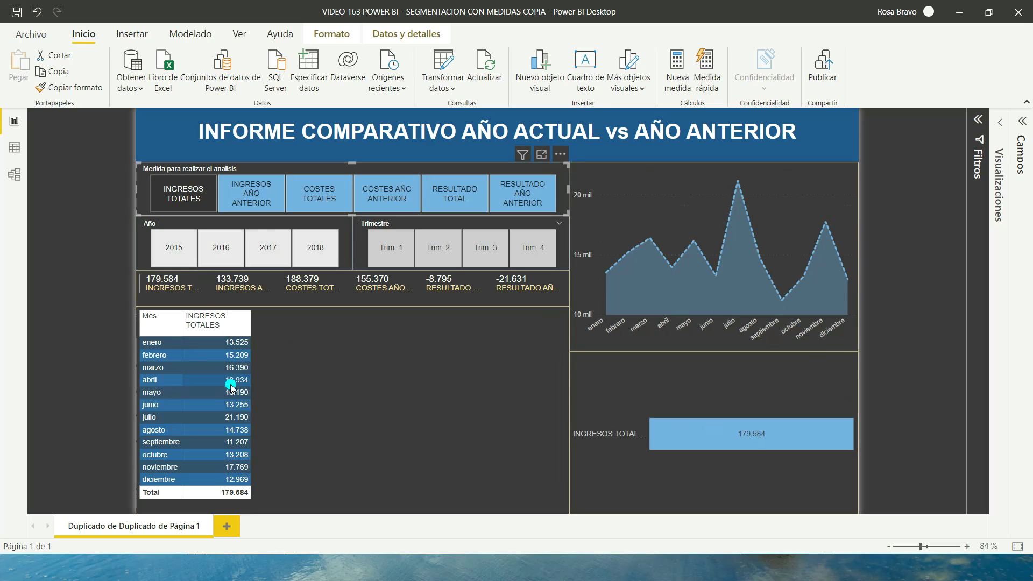
# Filter to 2018 and add INGRESOS AÑO ANTERIOR alongside INGRESOS TOTALES (45.845 vs 43.301)
pyautogui.click(208, 201)
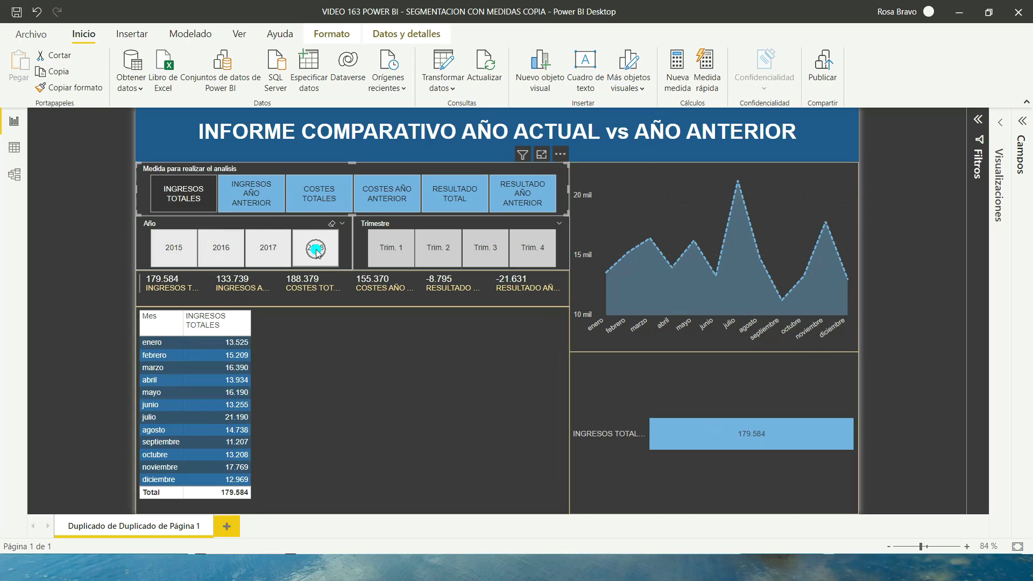
pyautogui.click(315, 249)
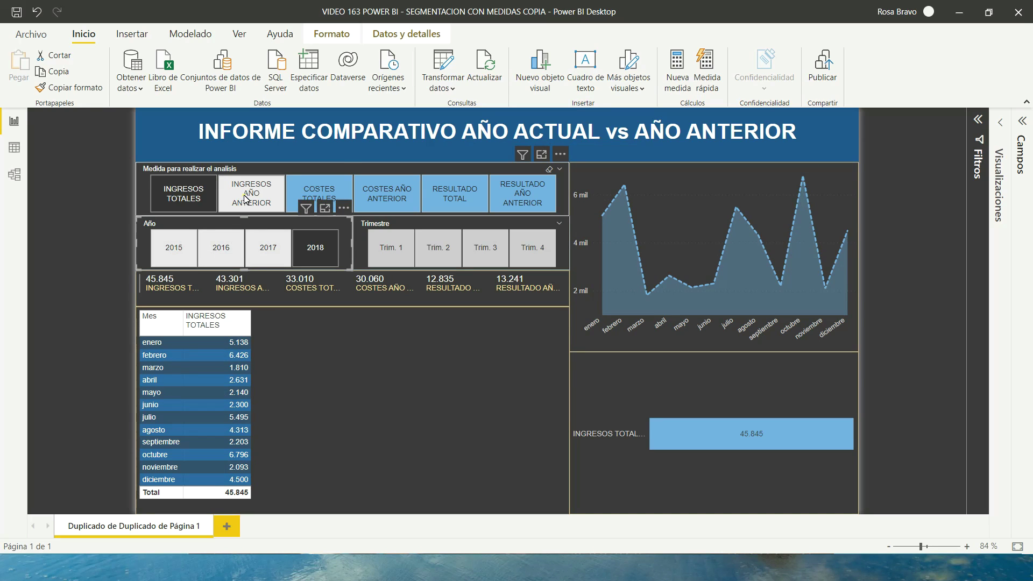
pyautogui.click(222, 193)
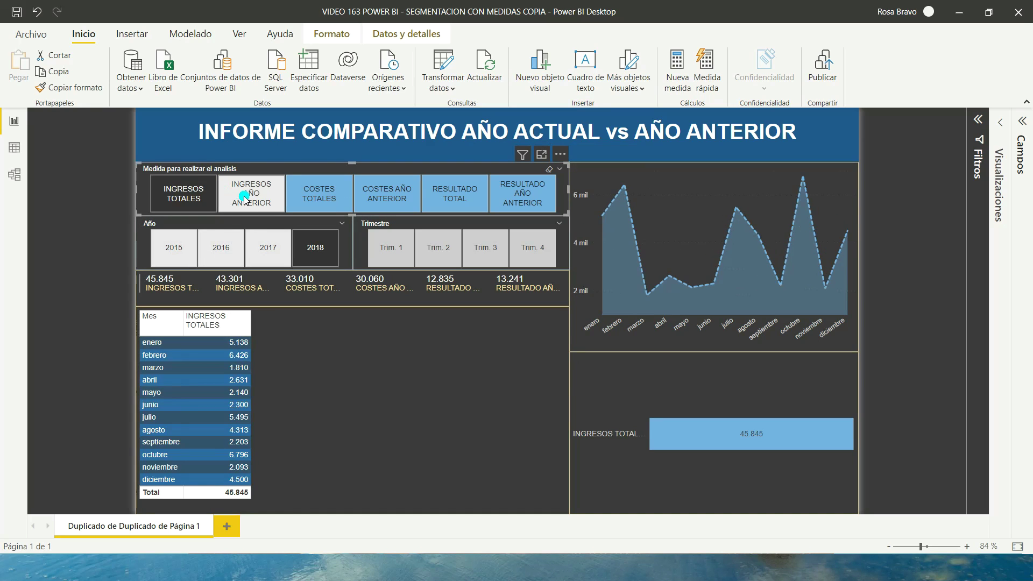
pyautogui.click(244, 201)
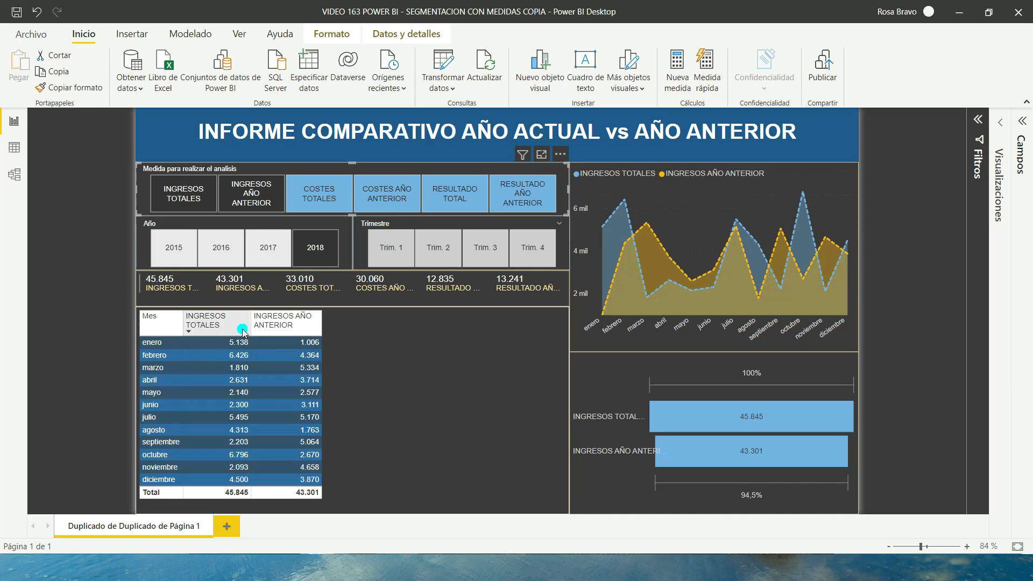
pyautogui.click(326, 243)
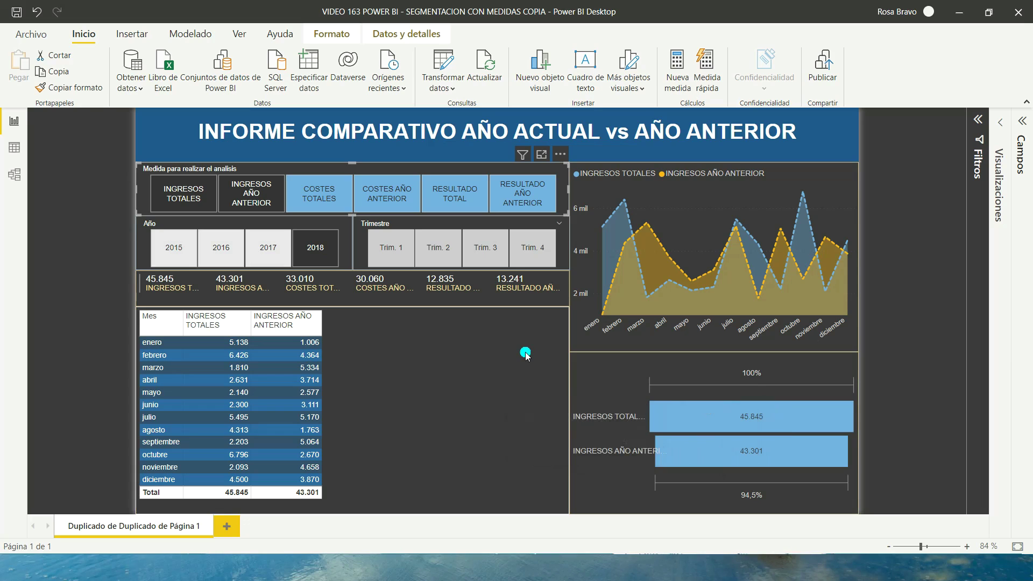
pyautogui.moveTo(390, 247)
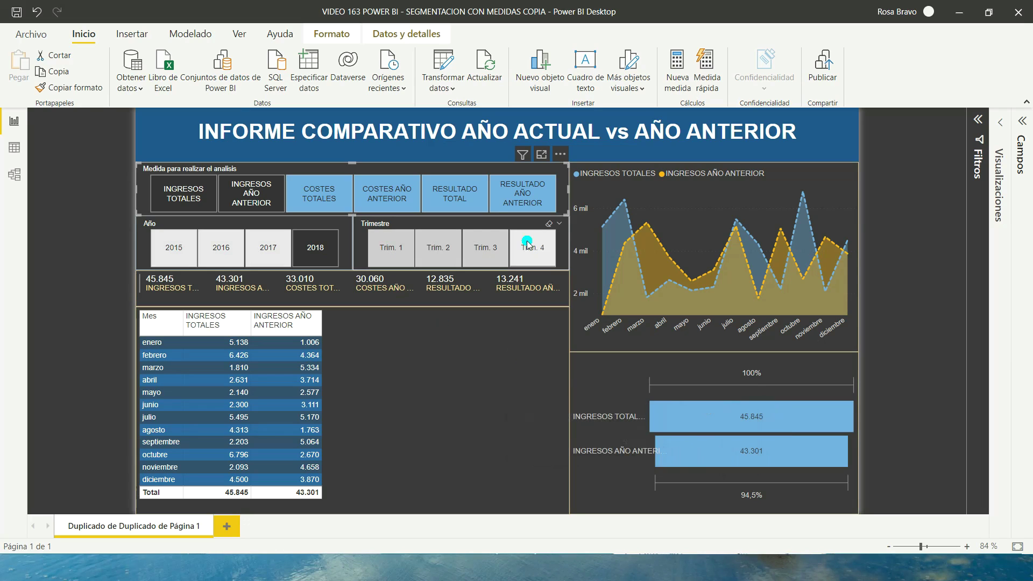
# Try the four quarter buttons in the Trimestre slicer, then clear the quarter filter
pyautogui.click(390, 250)
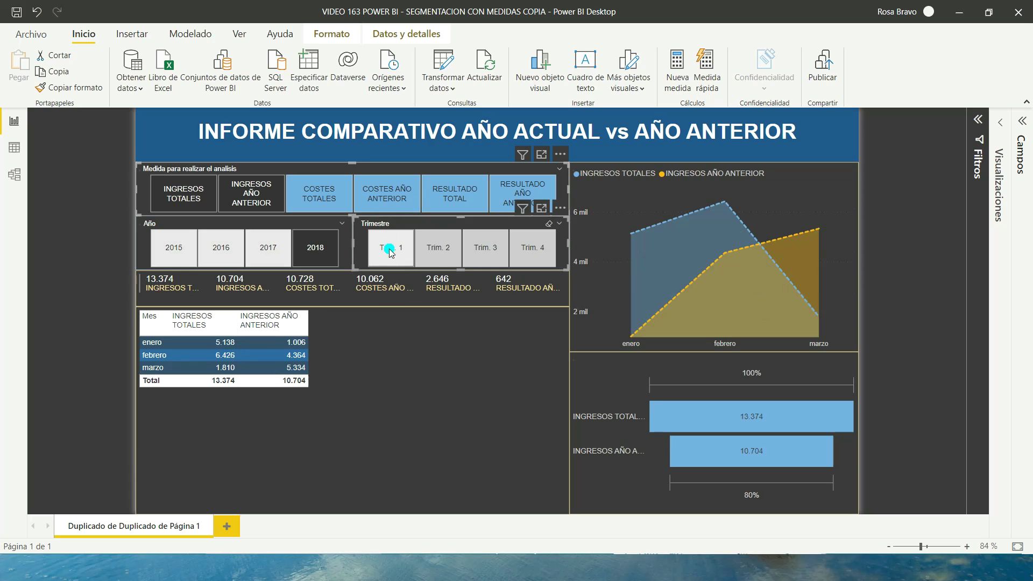
pyautogui.click(438, 248)
pyautogui.click(489, 246)
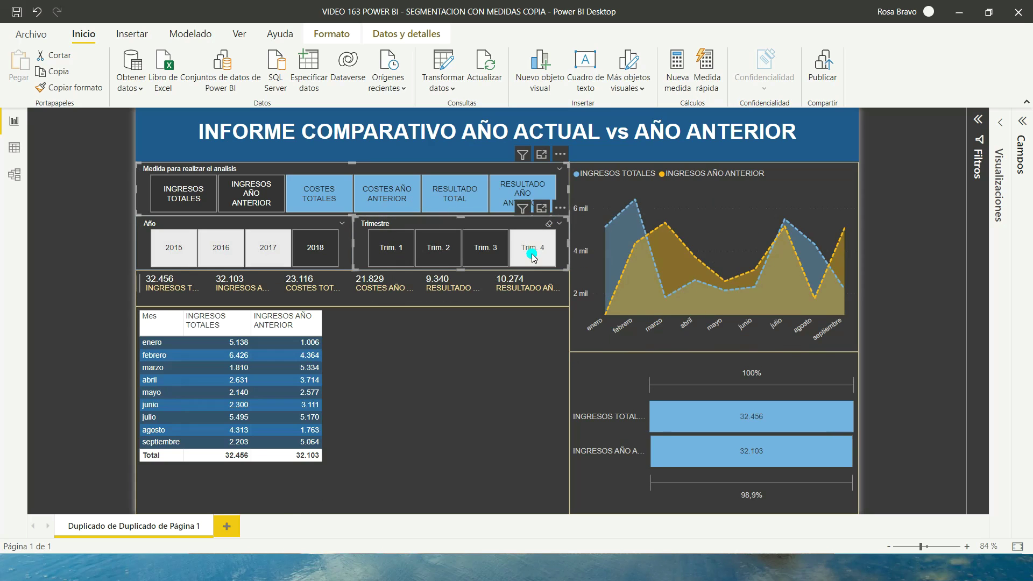
pyautogui.click(531, 247)
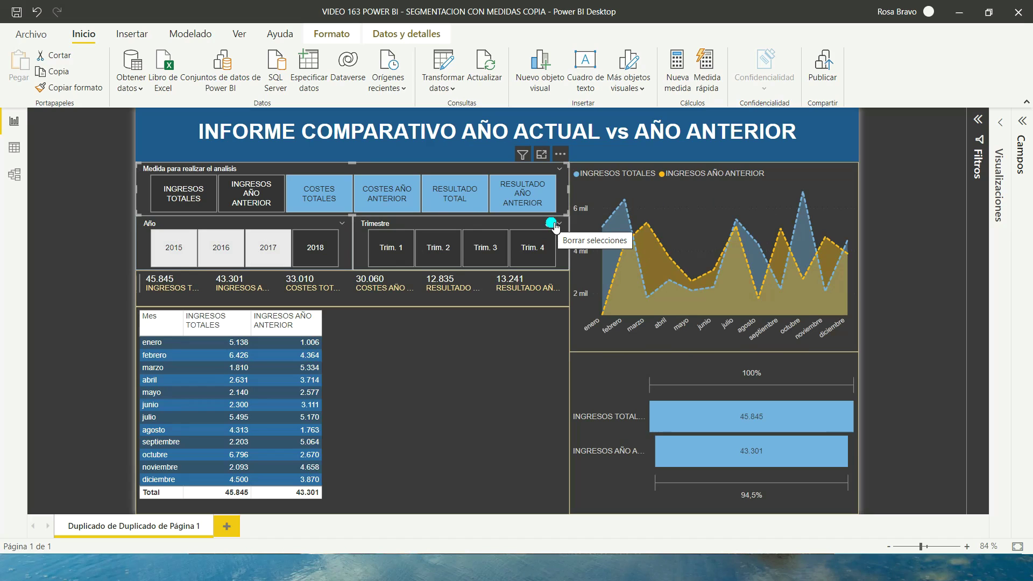
pyautogui.click(551, 222)
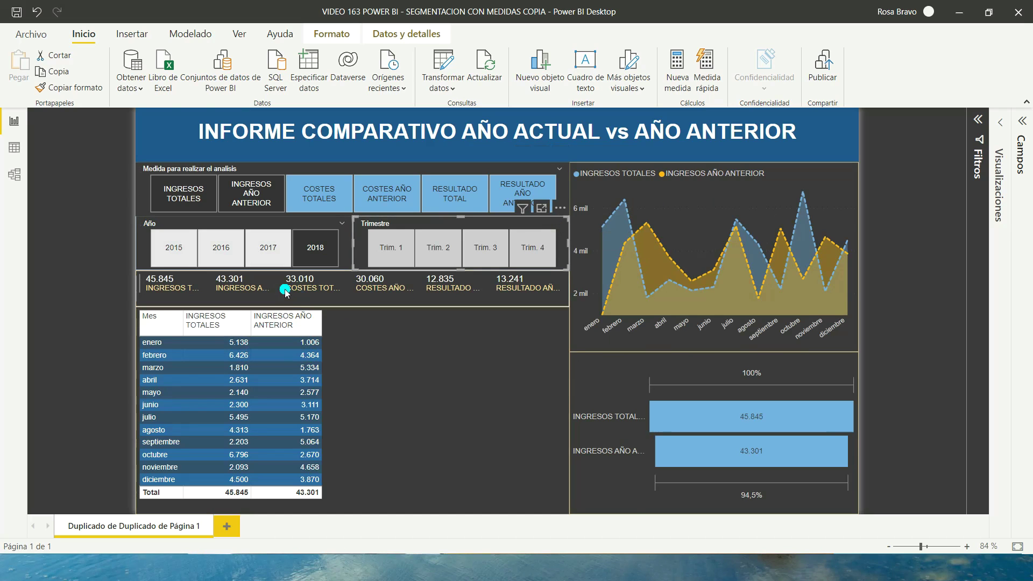
# Remove INGRESOS TOTALES from the multi-row card's fields
pyautogui.click(312, 299)
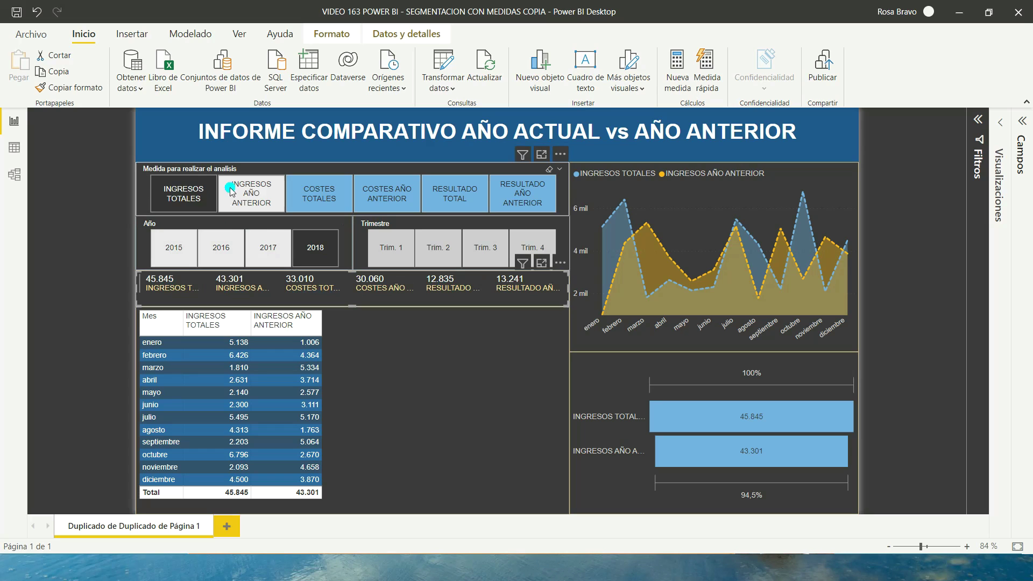
pyautogui.click(1002, 124)
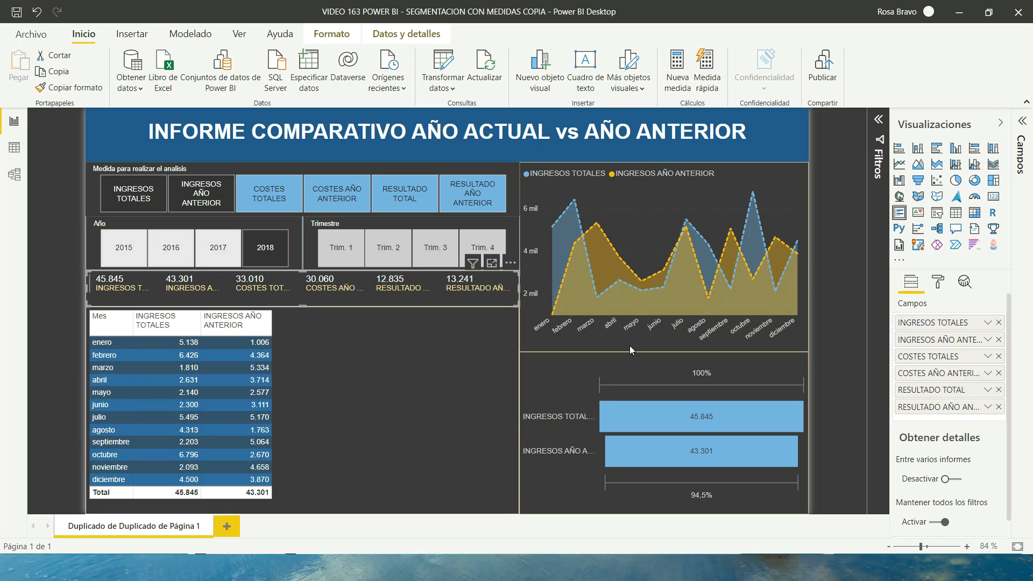
pyautogui.click(999, 322)
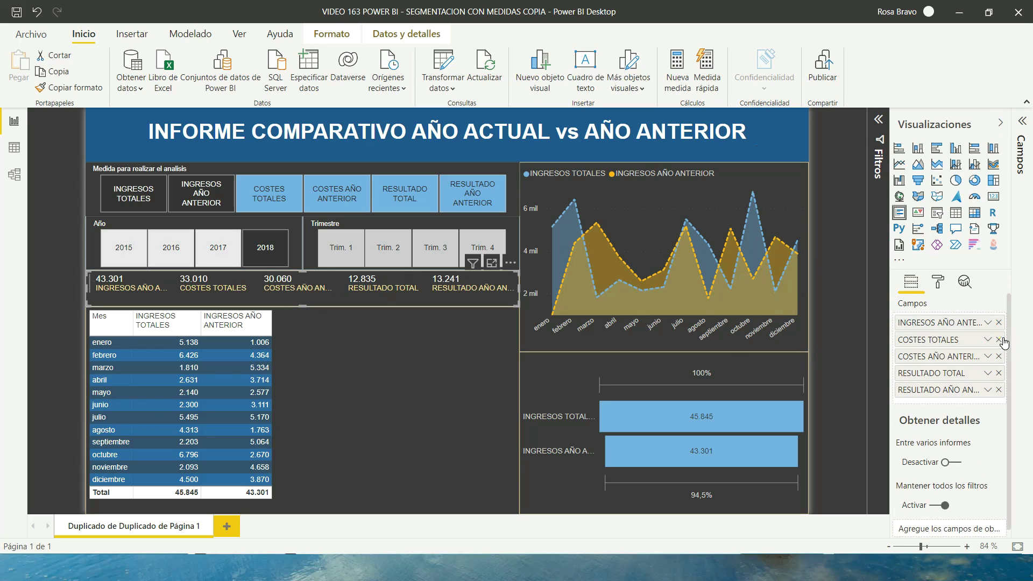
# Remove all the fixed measures from the multi-row card's fields
pyautogui.click(998, 339)
pyautogui.click(999, 339)
pyautogui.click(999, 322)
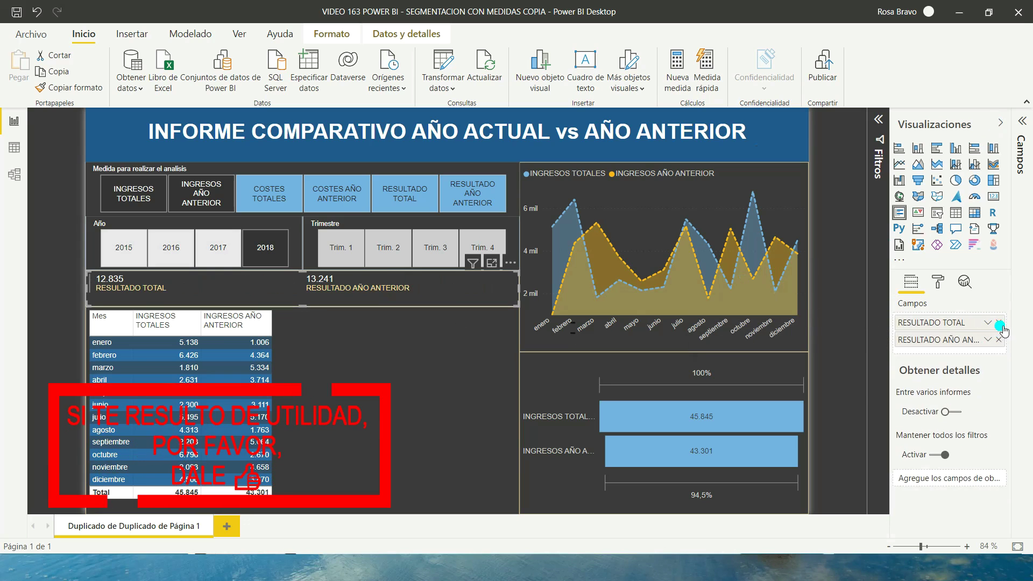
pyautogui.click(999, 323)
pyautogui.click(1000, 323)
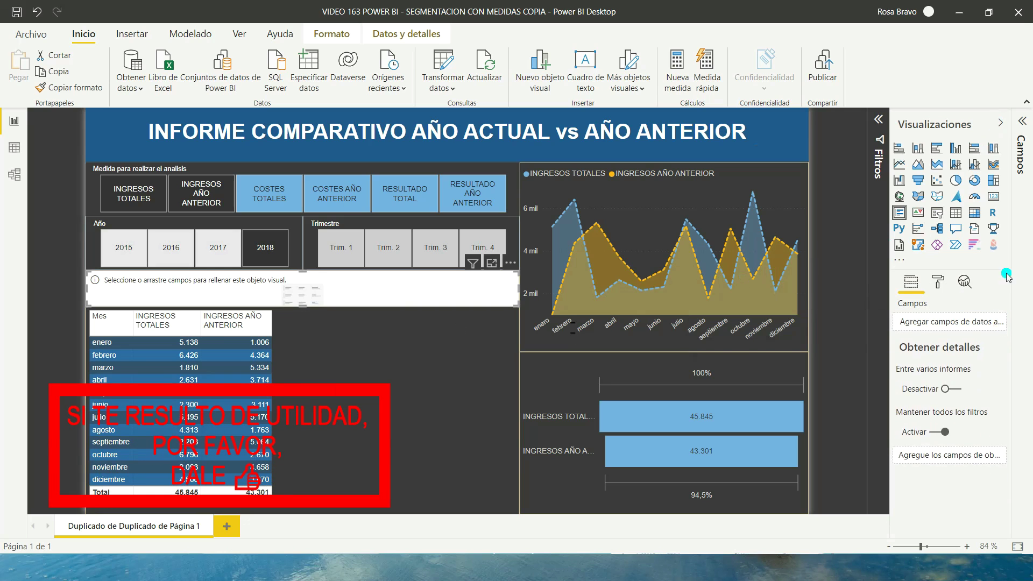
# Put the Medida para realizar el analisis parameter into the card's fields and collapse the side panes
pyautogui.click(1025, 124)
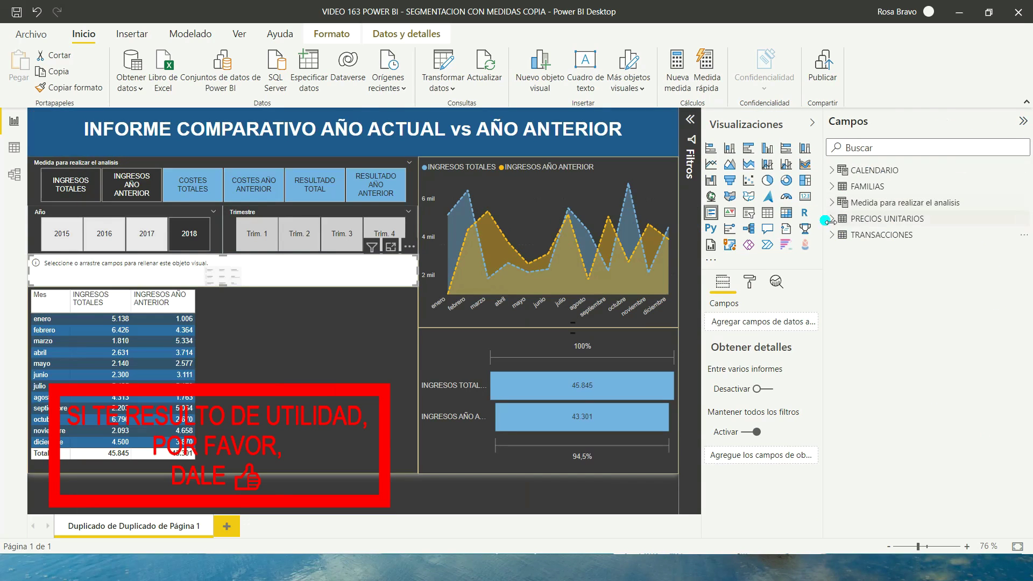
pyautogui.click(839, 204)
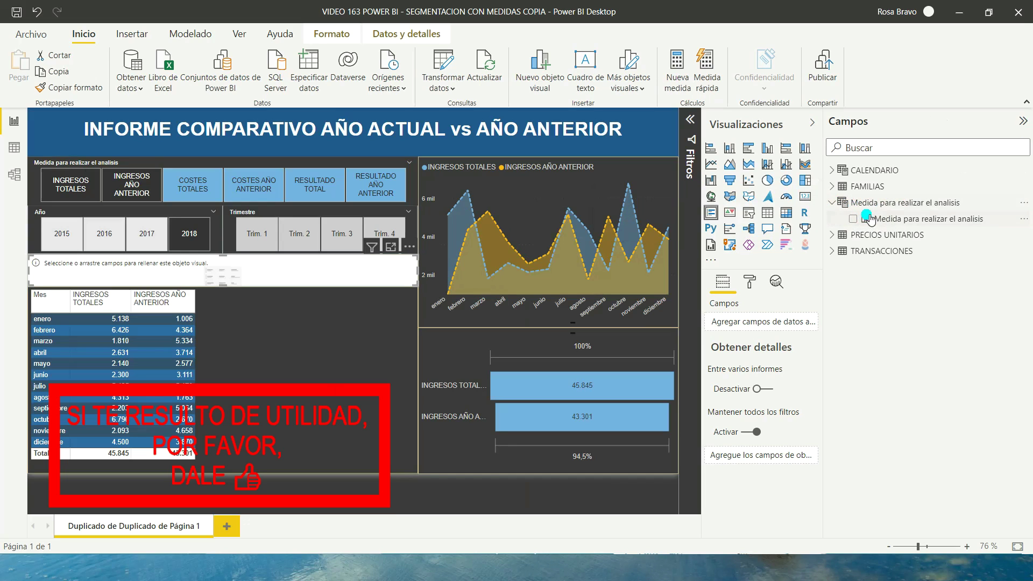
pyautogui.moveTo(877, 215); pyautogui.dragTo(755, 324)
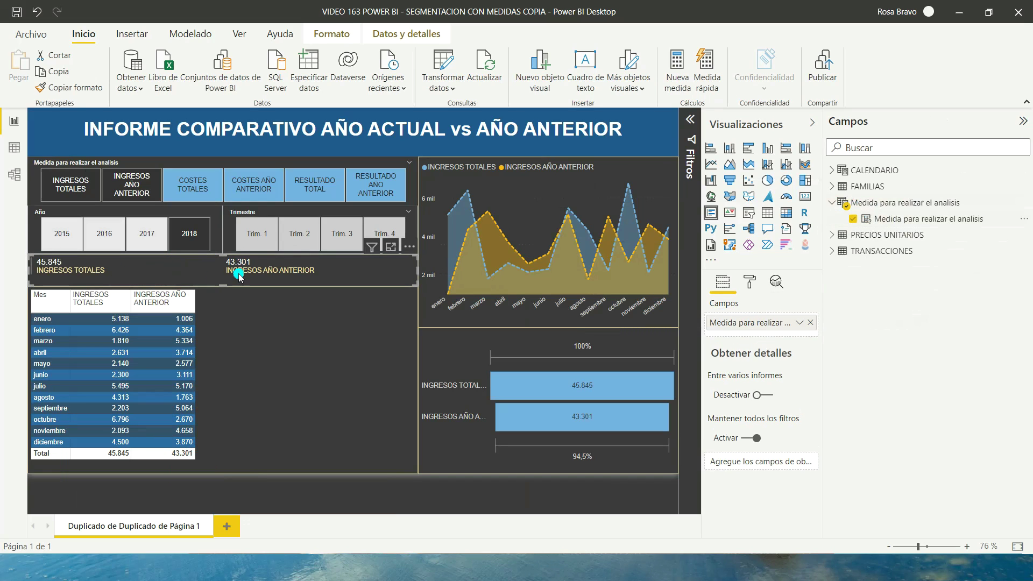
pyautogui.click(813, 121)
pyautogui.click(1022, 121)
pyautogui.click(192, 179)
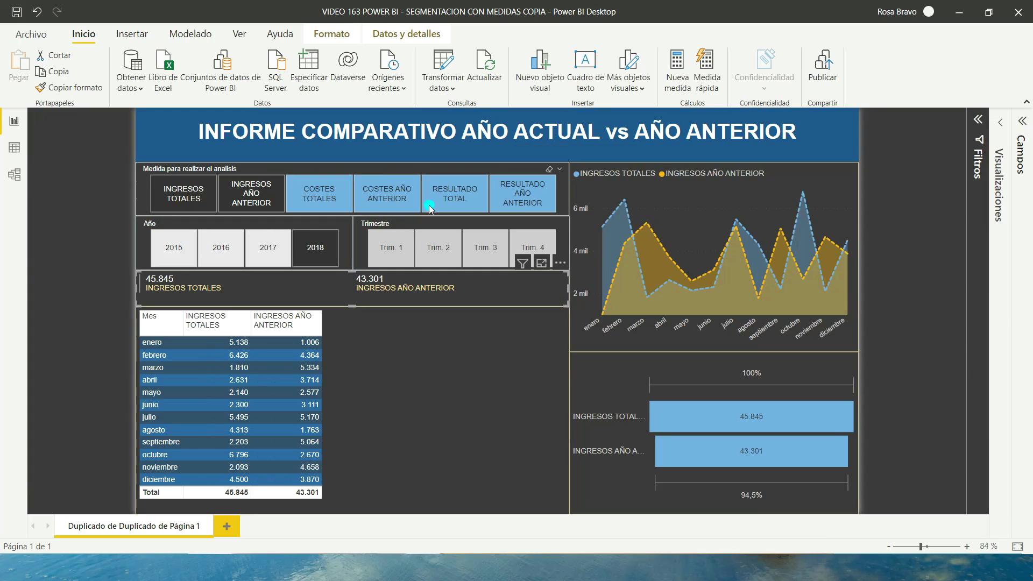
# Show only COSTES TOTALES, try filtering quarters 1 through 4, then clear the quarter filter
pyautogui.click(548, 169)
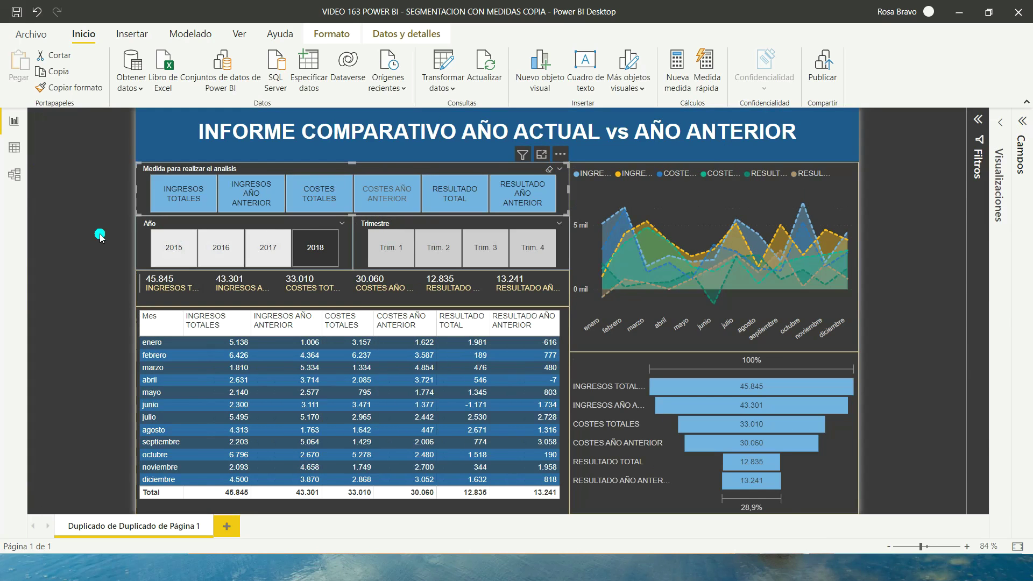
pyautogui.click(314, 191)
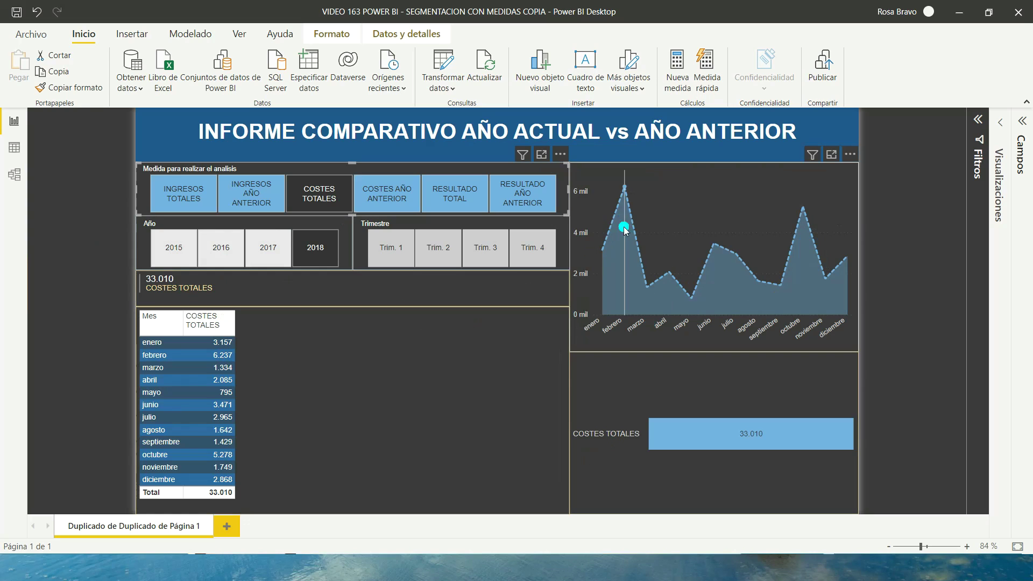
pyautogui.click(392, 252)
pyautogui.click(437, 254)
pyautogui.click(474, 254)
pyautogui.click(522, 255)
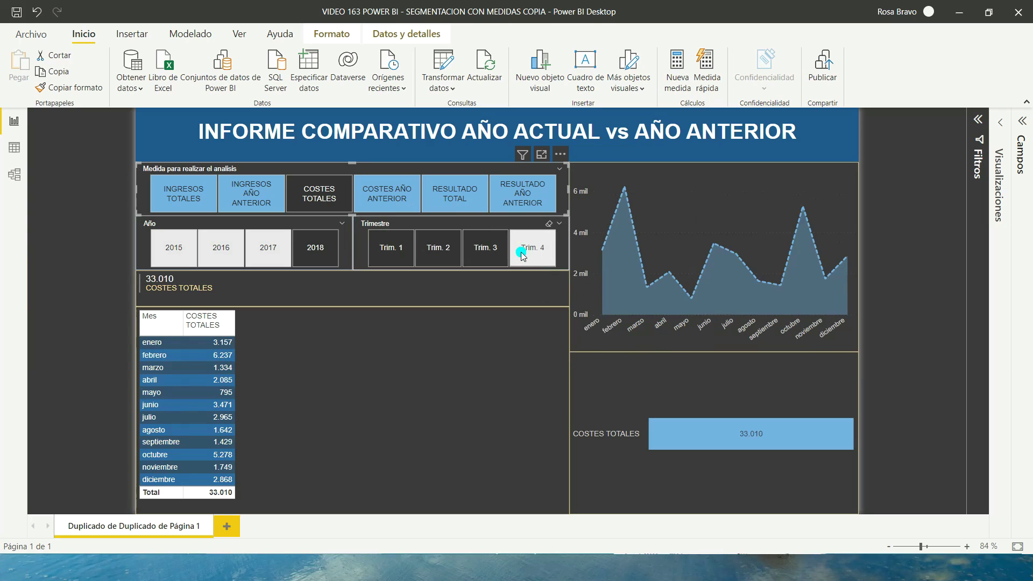
pyautogui.click(548, 223)
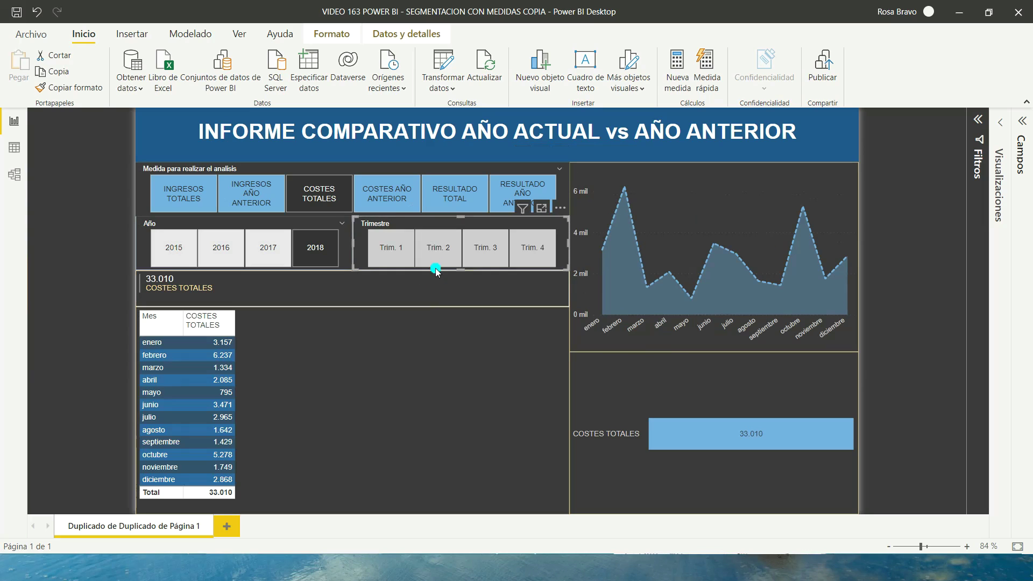
# Select quarters 1 through 4 again and clear the quarter filter once more
pyautogui.click(401, 259)
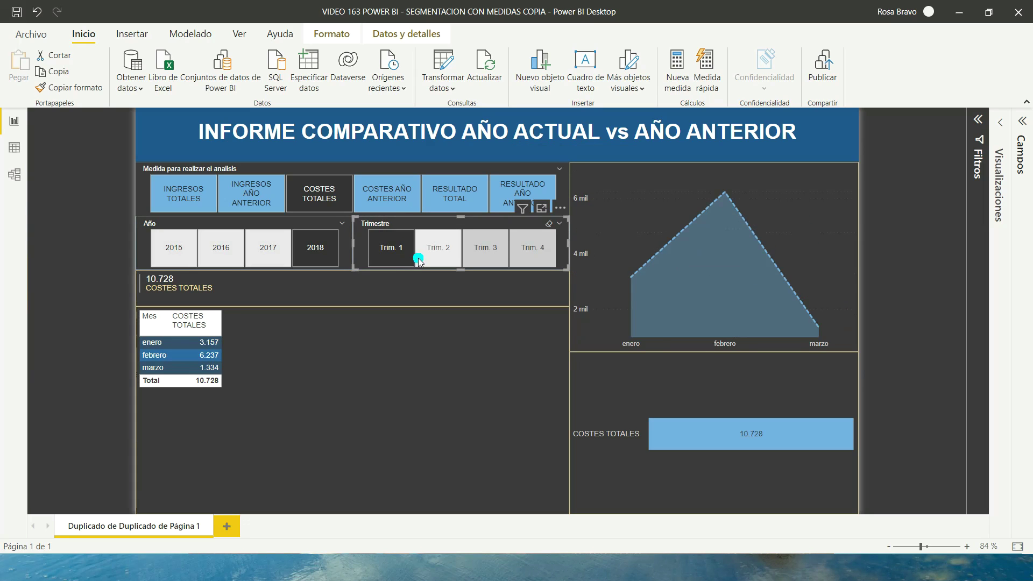
pyautogui.click(426, 254)
pyautogui.click(478, 248)
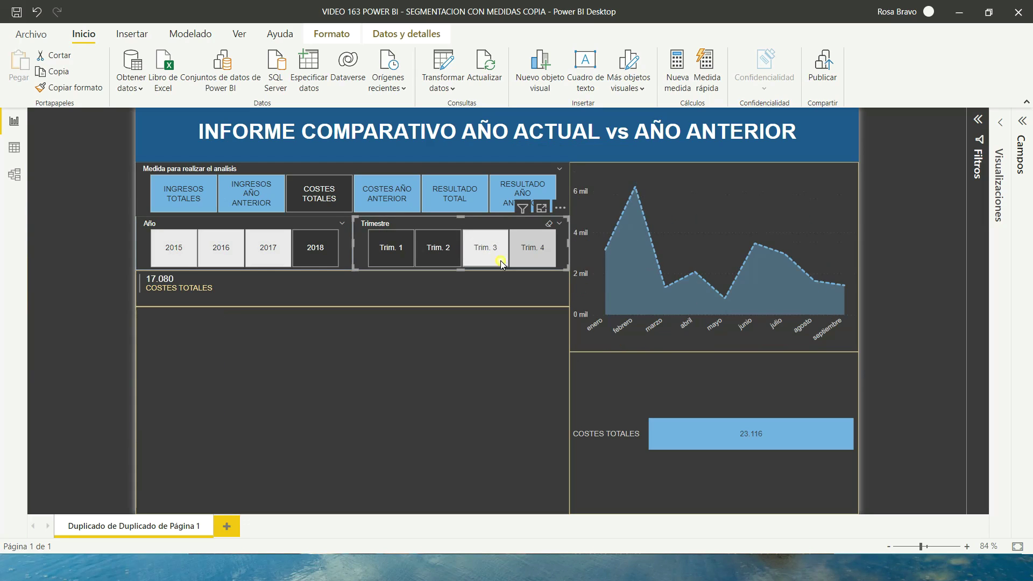
pyautogui.keyDown('ctrl'); pyautogui.click(526, 256); pyautogui.keyUp('ctrl')
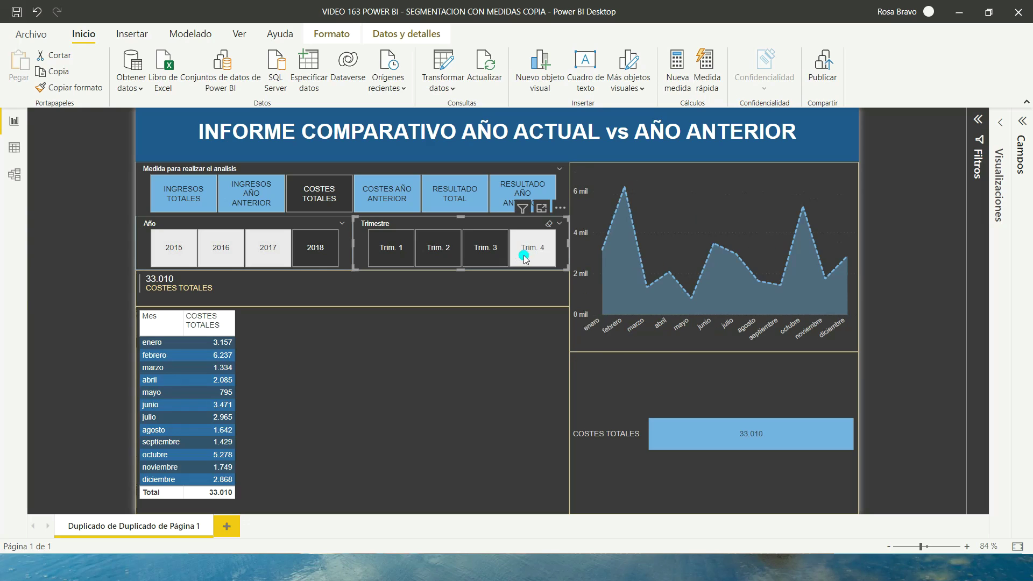
pyautogui.click(548, 223)
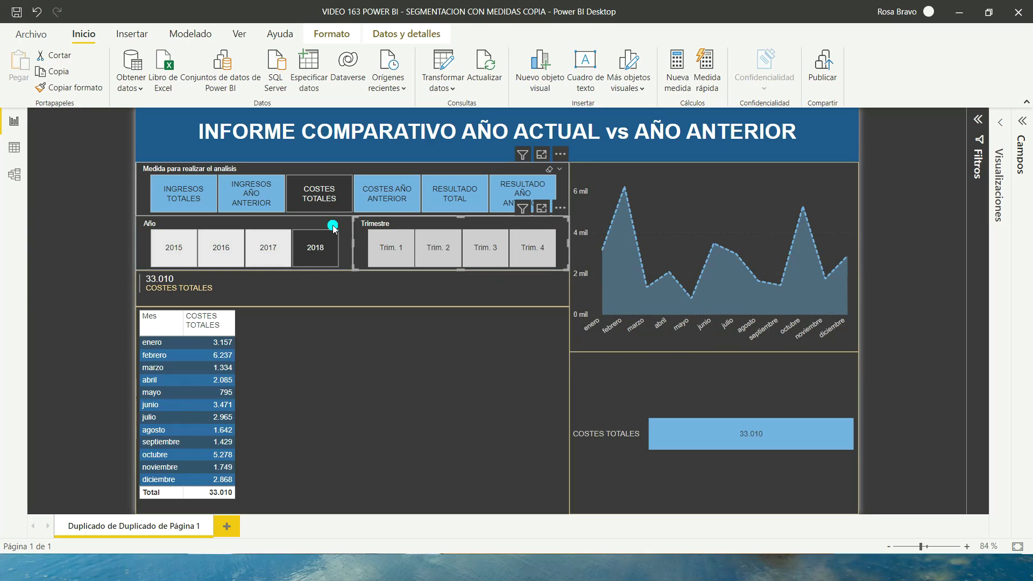
# Compare COSTES TOTALES alongside COSTES AÑO ANTERIOR in the visuals
pyautogui.click(401, 198)
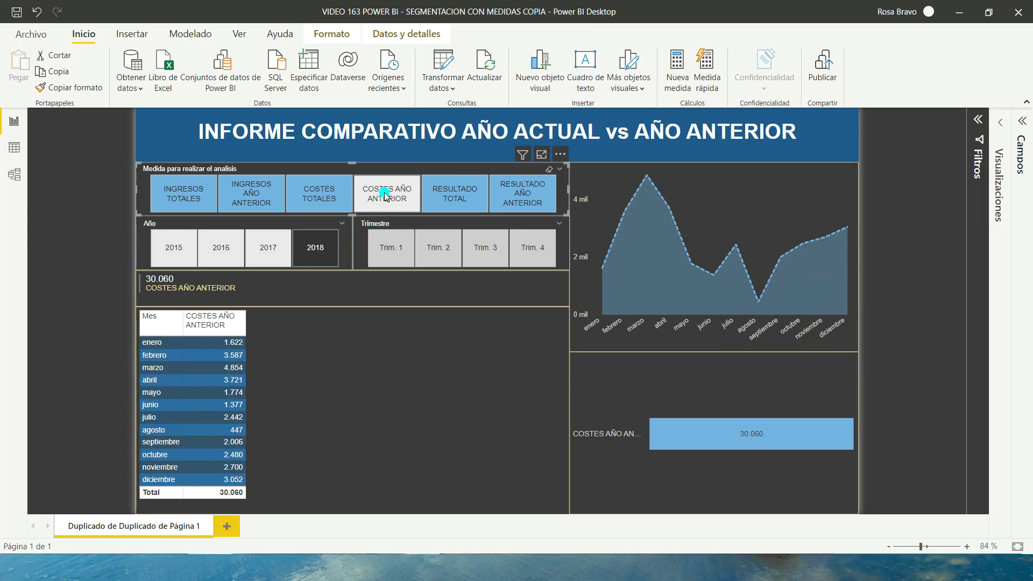
pyautogui.click(371, 207)
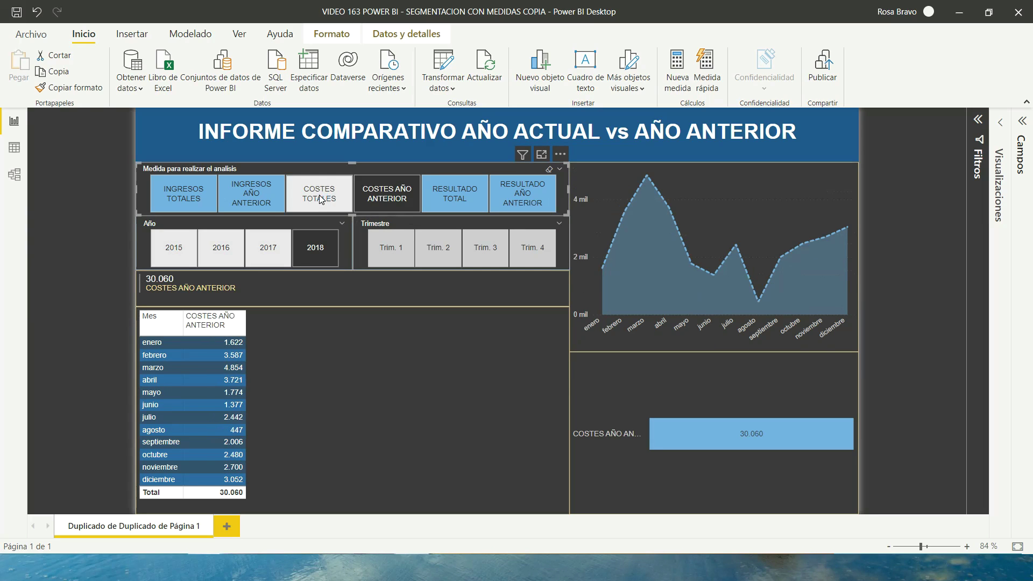
pyautogui.keyDown('ctrl'); pyautogui.click(388, 199); pyautogui.keyUp('ctrl')
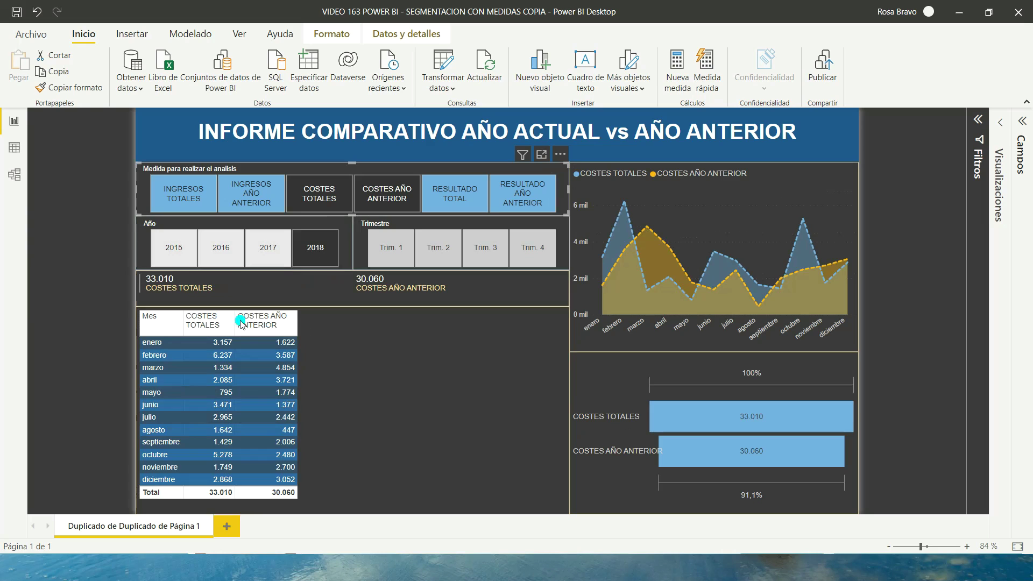
# Test year filters 2018 and 2017 and quarters 1–4, then clear the quarter and year slicers
pyautogui.click(323, 261)
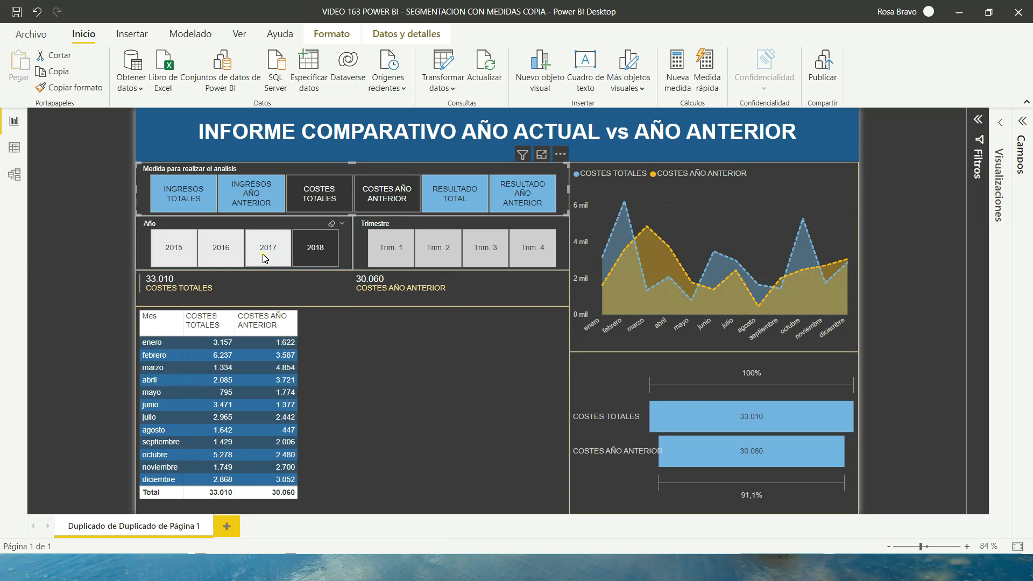
pyautogui.click(264, 257)
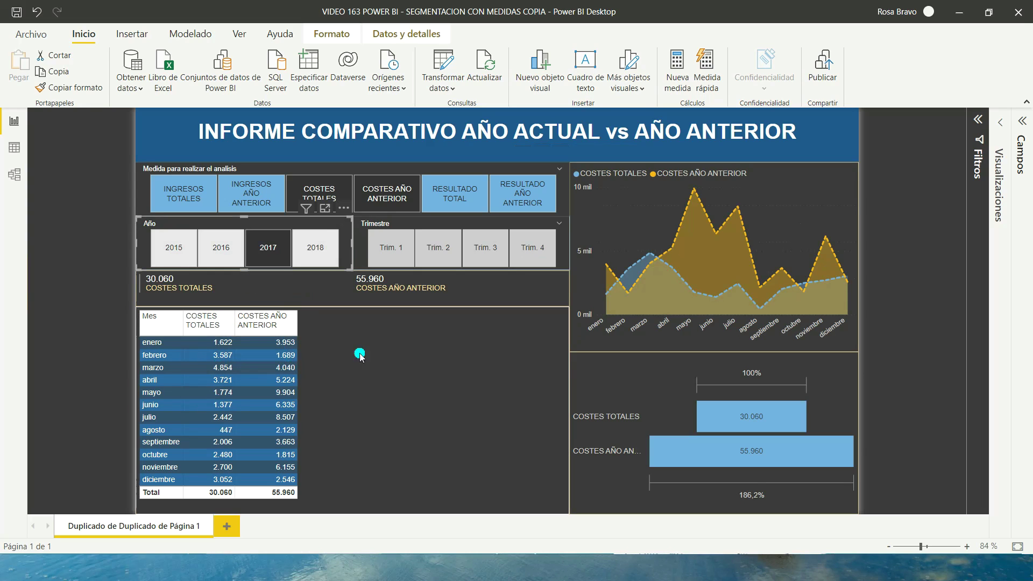
pyautogui.click(390, 253)
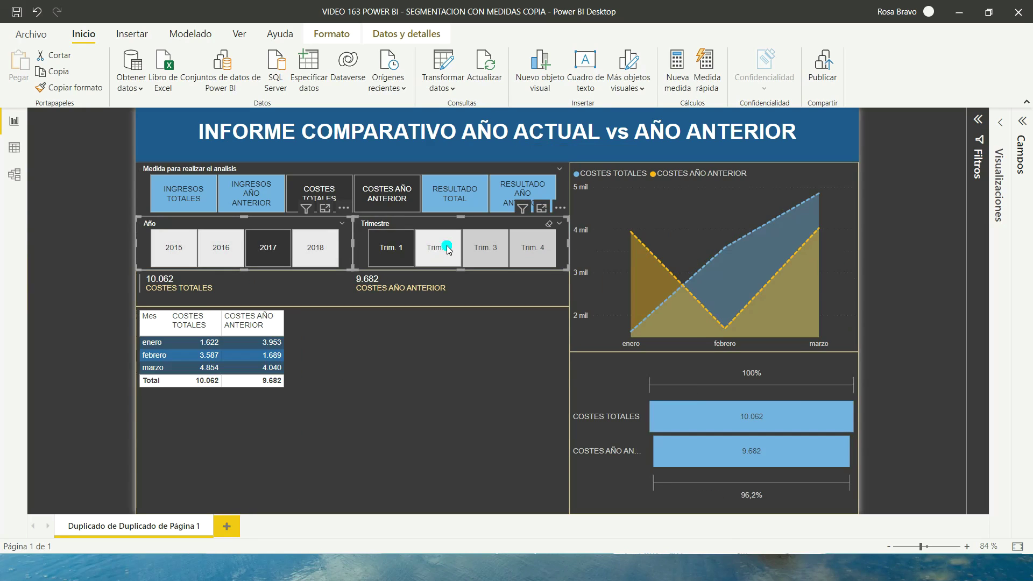
pyautogui.keyDown('ctrl'); pyautogui.click(446, 254); pyautogui.keyUp('ctrl')
pyautogui.keyDown('ctrl'); pyautogui.click(494, 252); pyautogui.keyUp('ctrl')
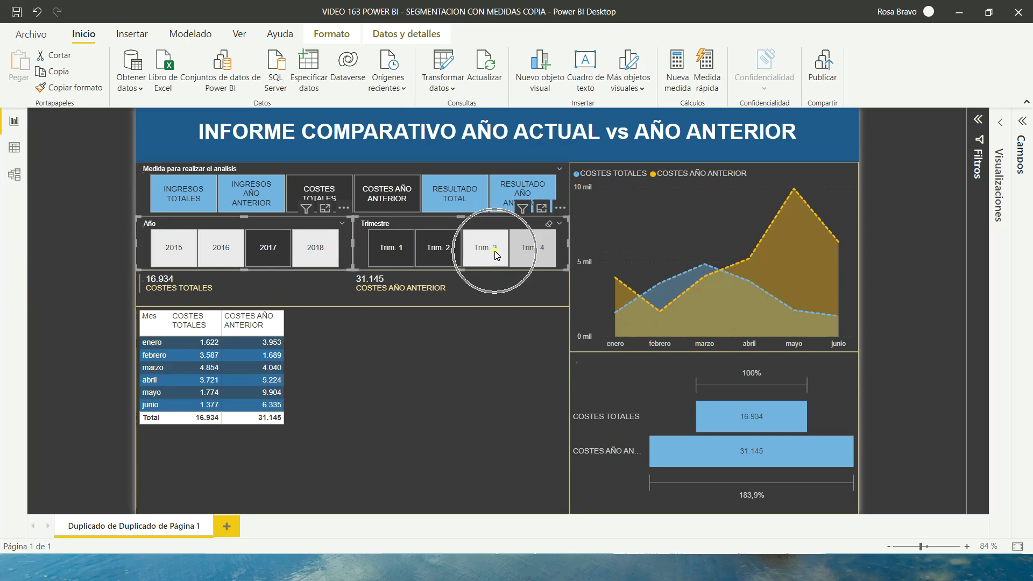
pyautogui.keyDown('ctrl'); pyautogui.click(532, 253); pyautogui.keyUp('ctrl')
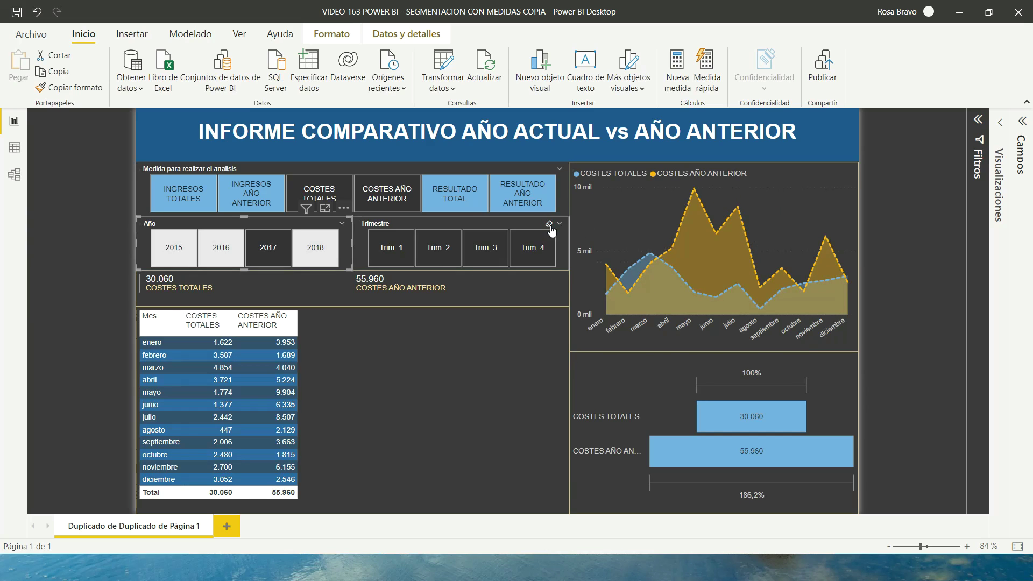
pyautogui.click(549, 225)
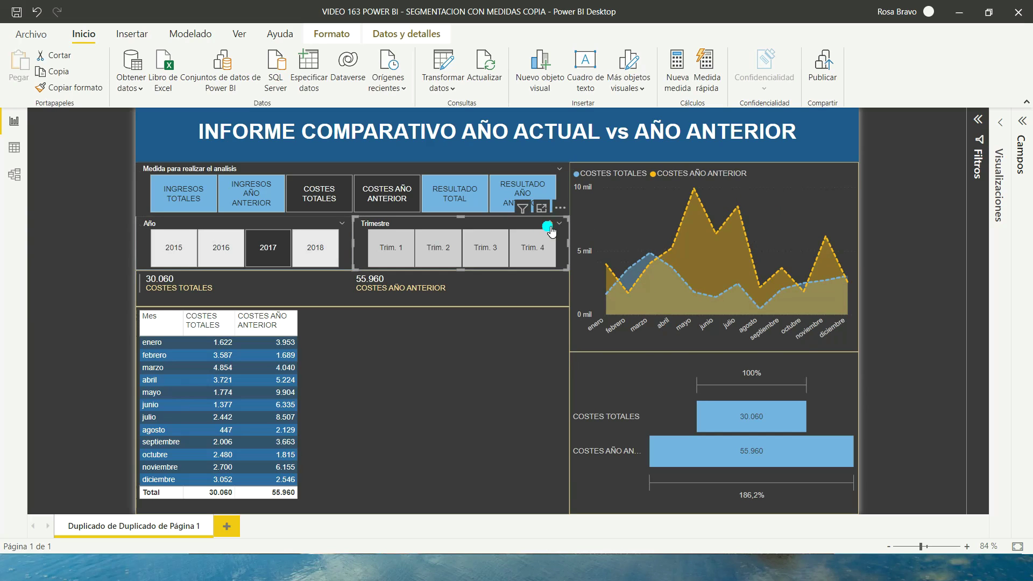
pyautogui.click(331, 225)
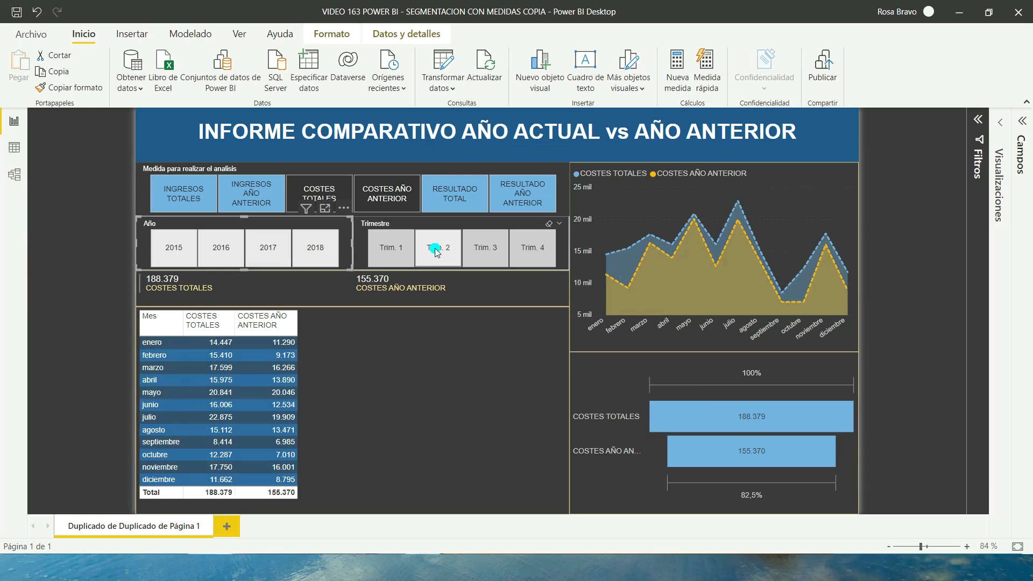
# Reset the measure slicer and compare RESULTADO TOTAL with RESULTADO AÑO ANTERIOR
pyautogui.click(550, 169)
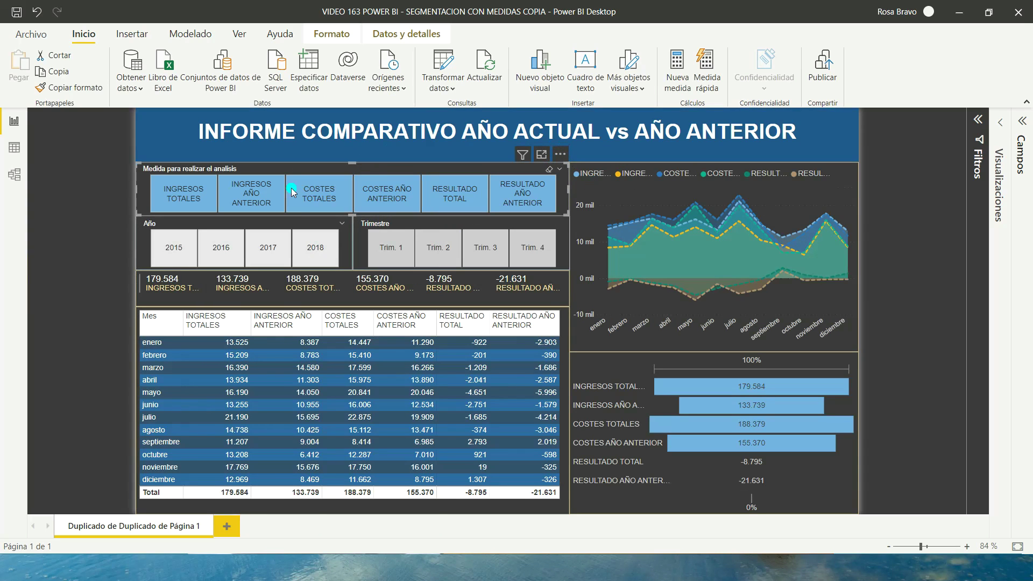
pyautogui.click(449, 194)
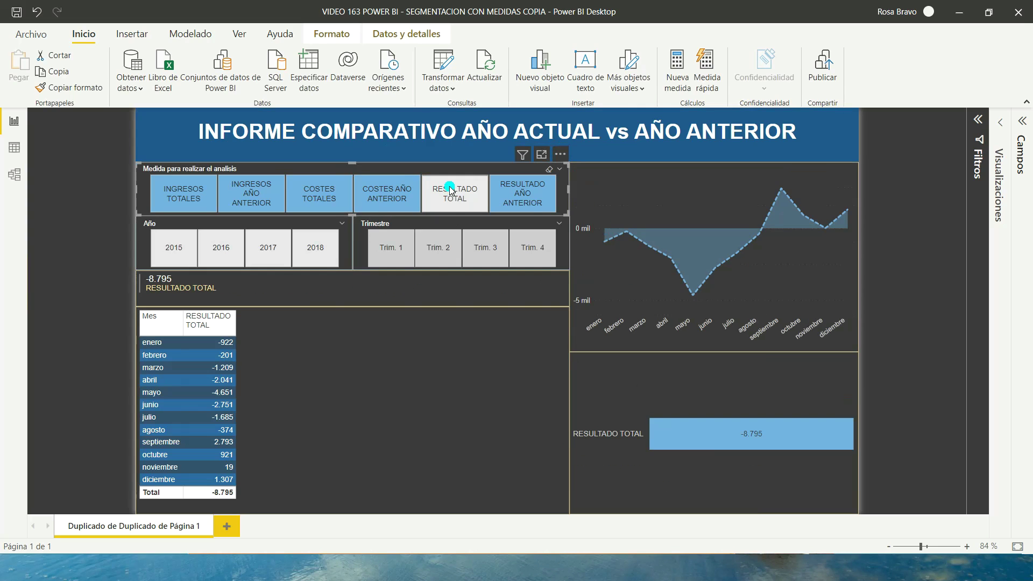
pyautogui.keyDown('ctrl'); pyautogui.click(509, 203); pyautogui.keyUp('ctrl')
# Try years 2018, 2017 and 2016, clear the slicers, then filter to 2018
pyautogui.click(316, 252)
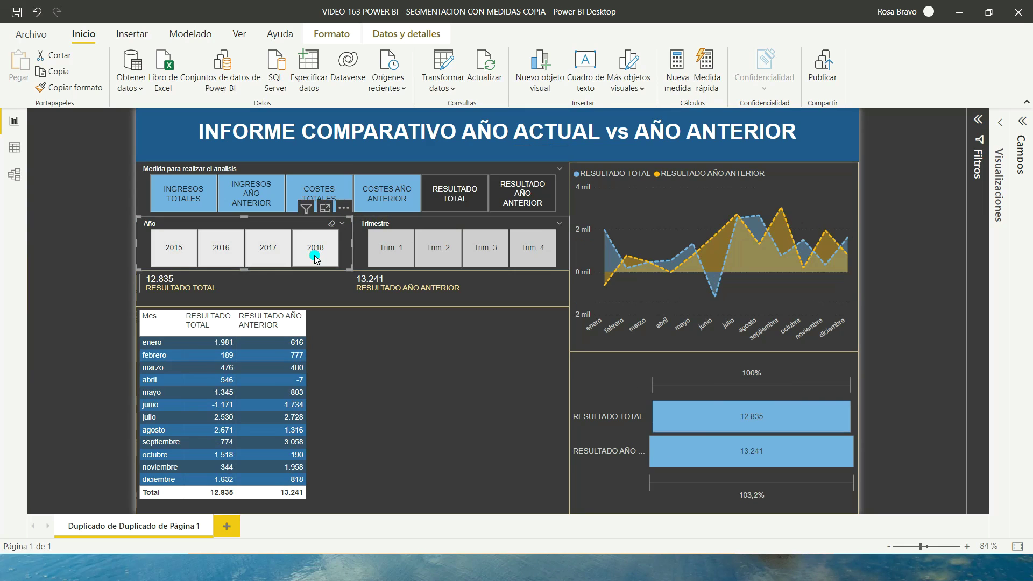
pyautogui.click(258, 251)
pyautogui.click(226, 251)
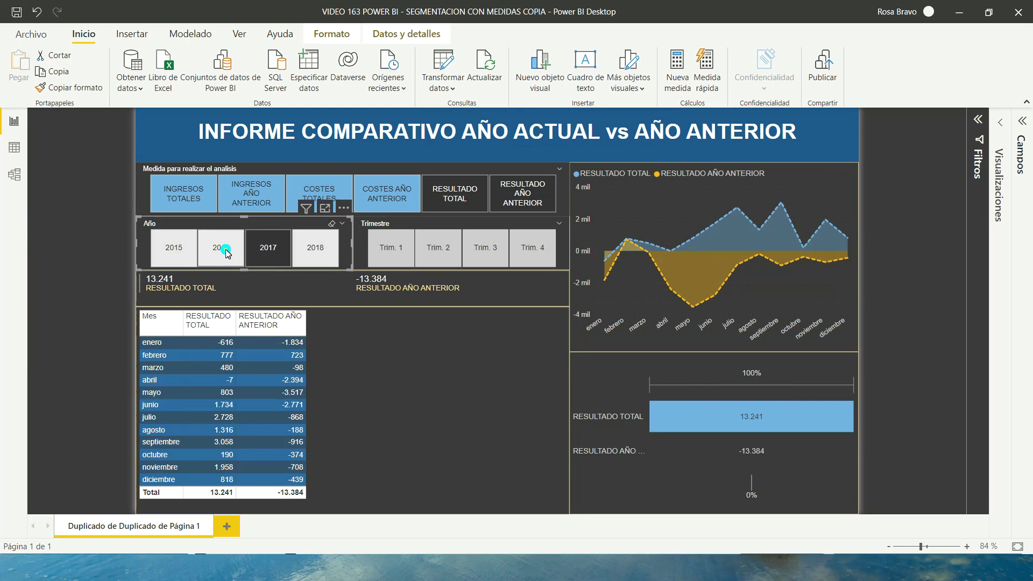
pyautogui.click(550, 168)
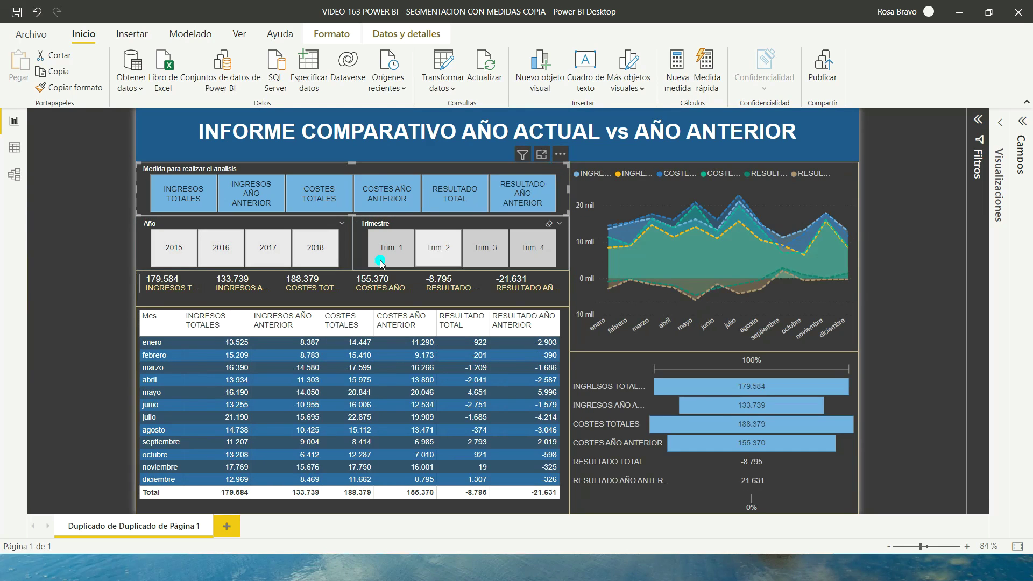
pyautogui.click(194, 200)
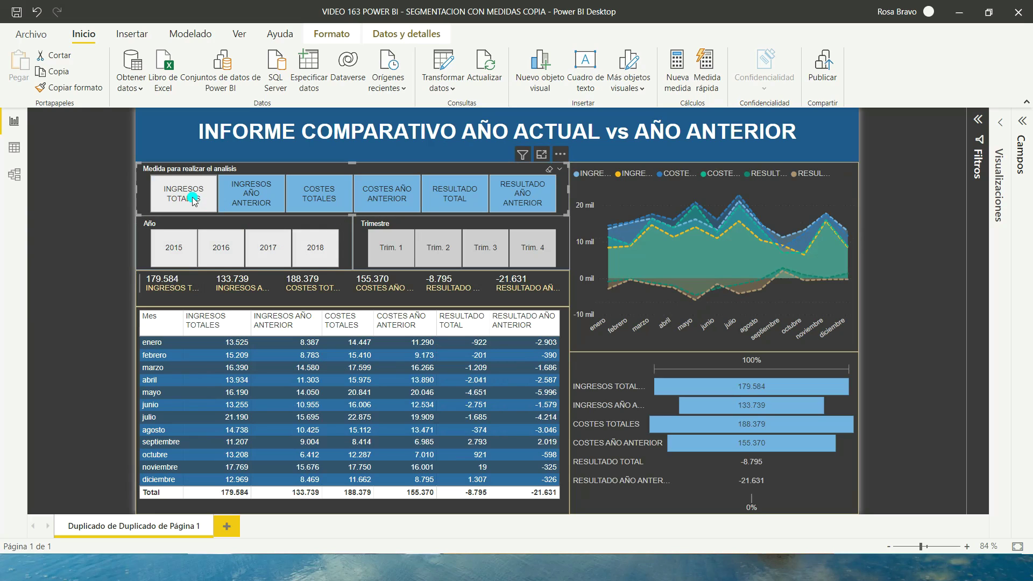
pyautogui.moveTo(250, 234)
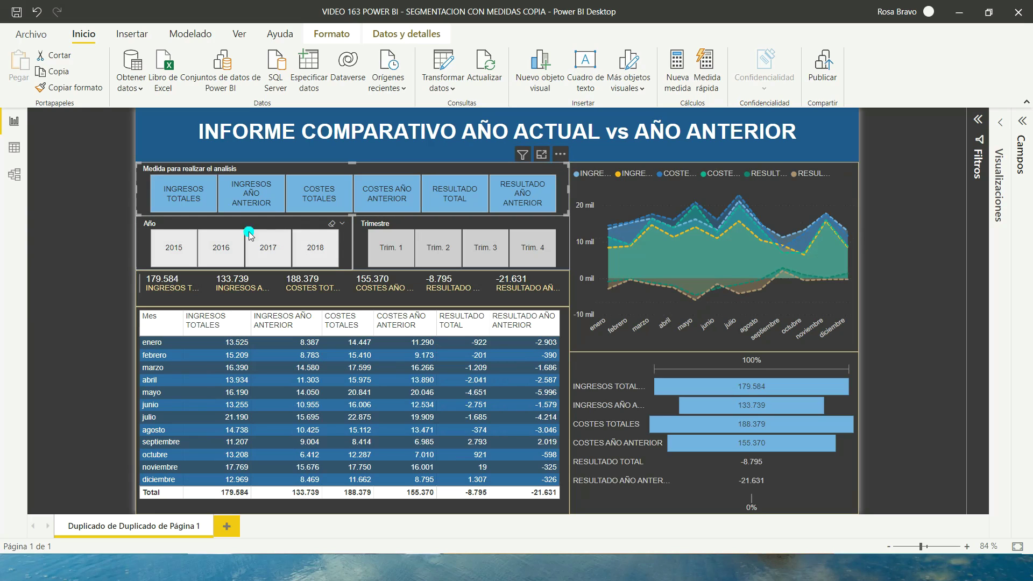
pyautogui.click(319, 252)
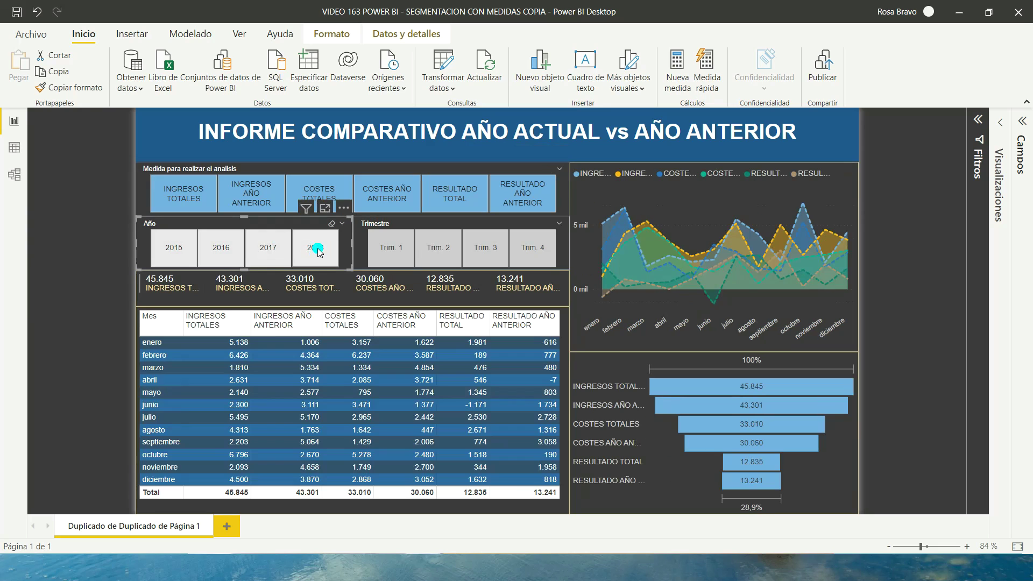
# Compare INGRESOS TOTALES, COSTES TOTALES and RESULTADO TOTAL, then clear the measure and 2018 year filters
pyautogui.click(179, 201)
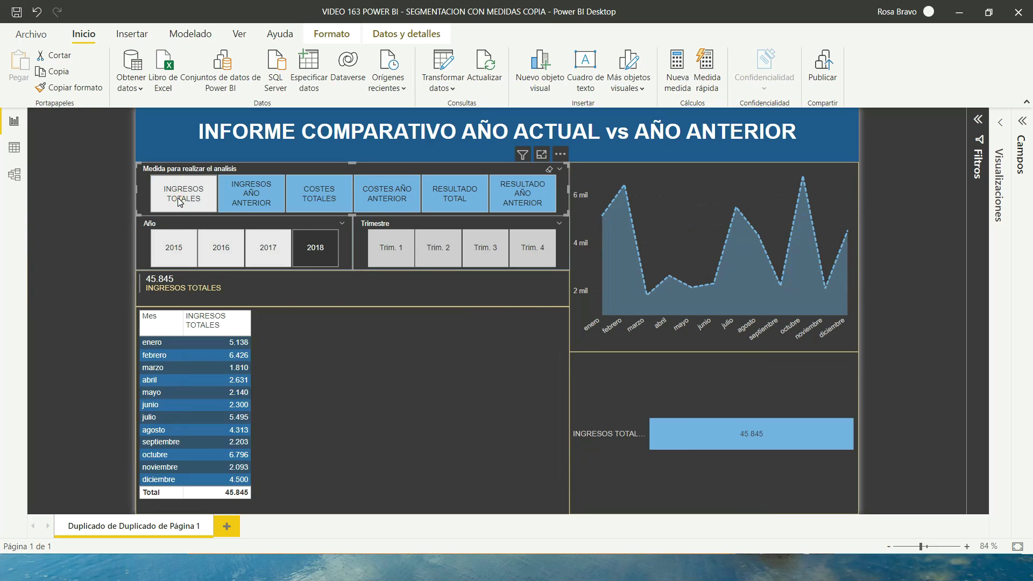
pyautogui.keyDown('ctrl'); pyautogui.click(311, 198); pyautogui.keyUp('ctrl')
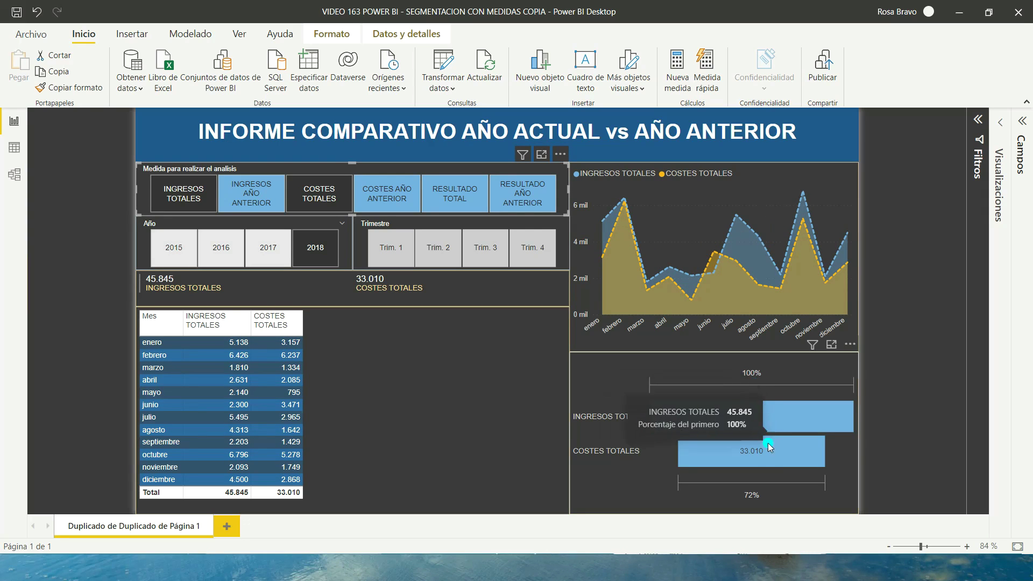
pyautogui.moveTo(613, 242)
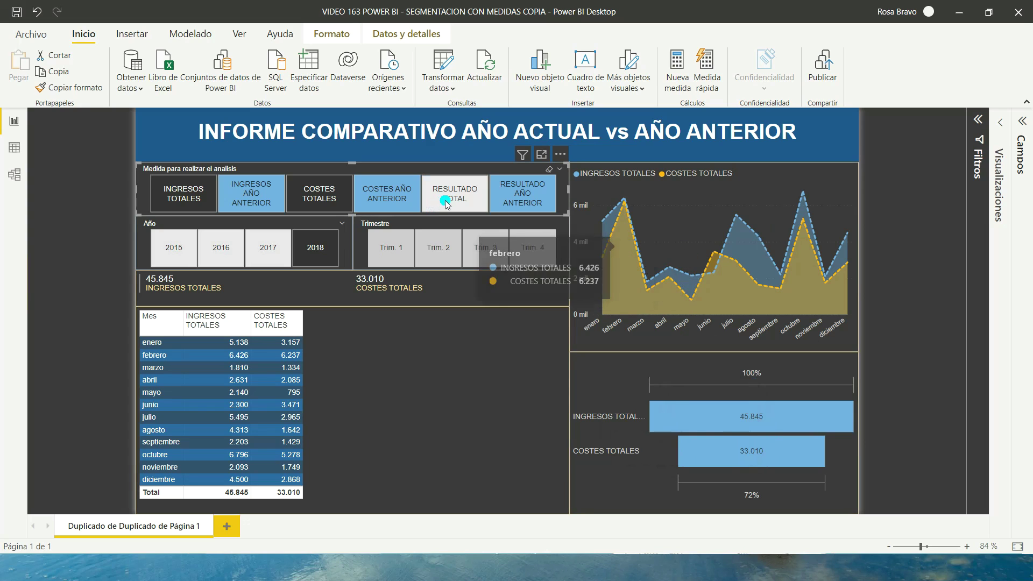
pyautogui.click(453, 199)
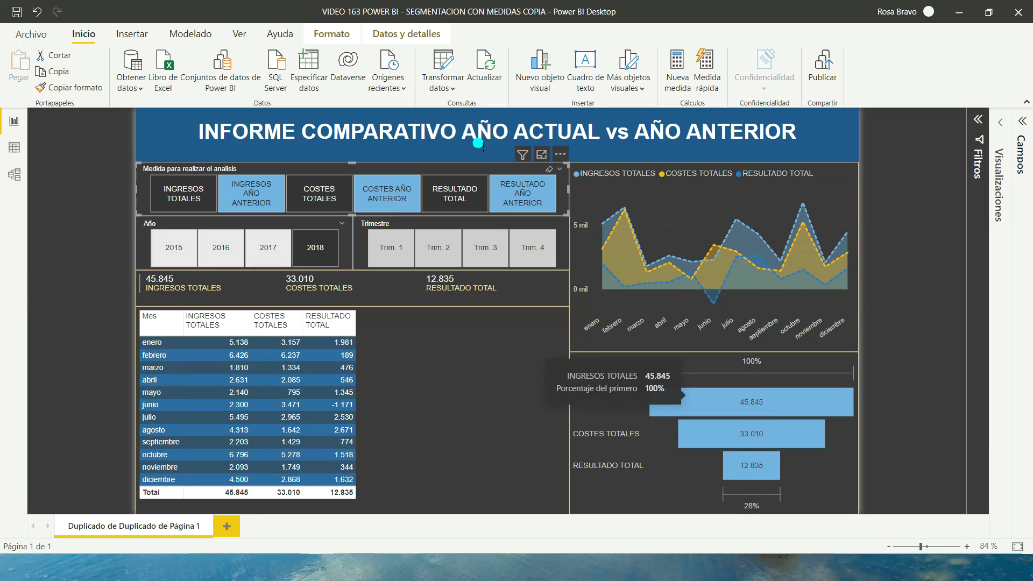
pyautogui.click(547, 171)
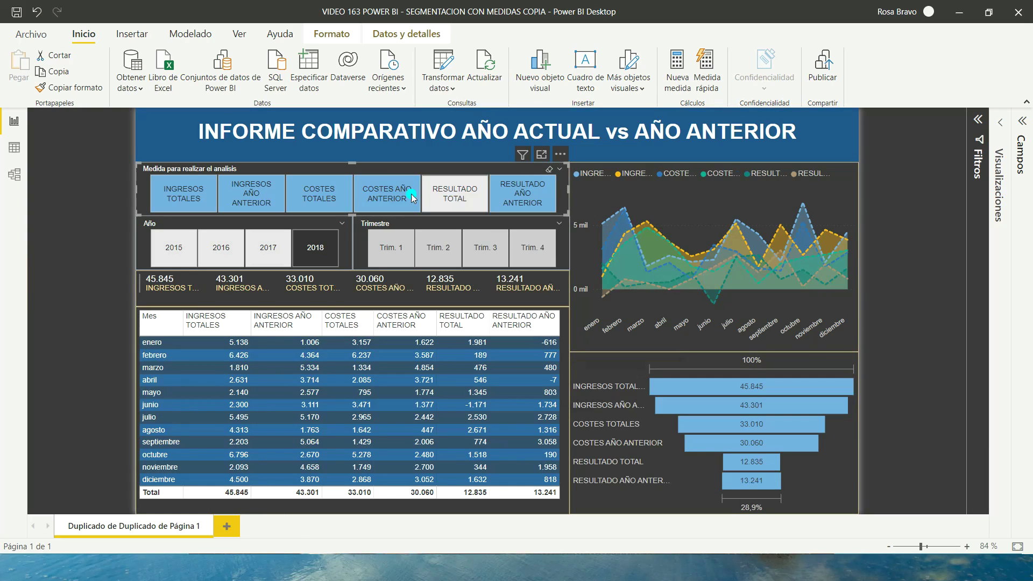
pyautogui.click(332, 223)
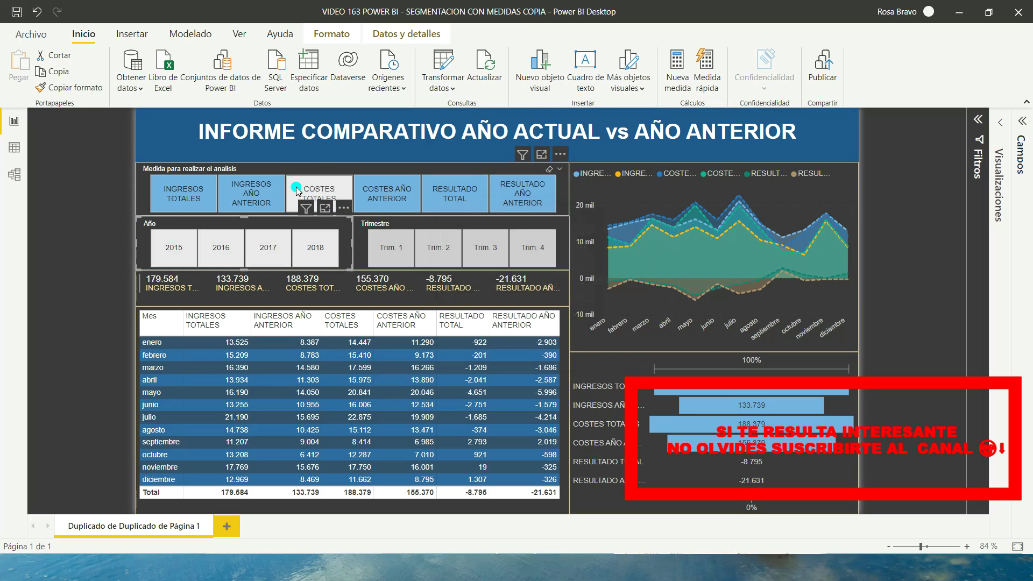
pyautogui.click(195, 199)
pyautogui.keyDown('ctrl'); pyautogui.click(321, 198); pyautogui.keyUp('ctrl')
pyautogui.keyDown('ctrl'); pyautogui.click(464, 193); pyautogui.keyUp('ctrl')
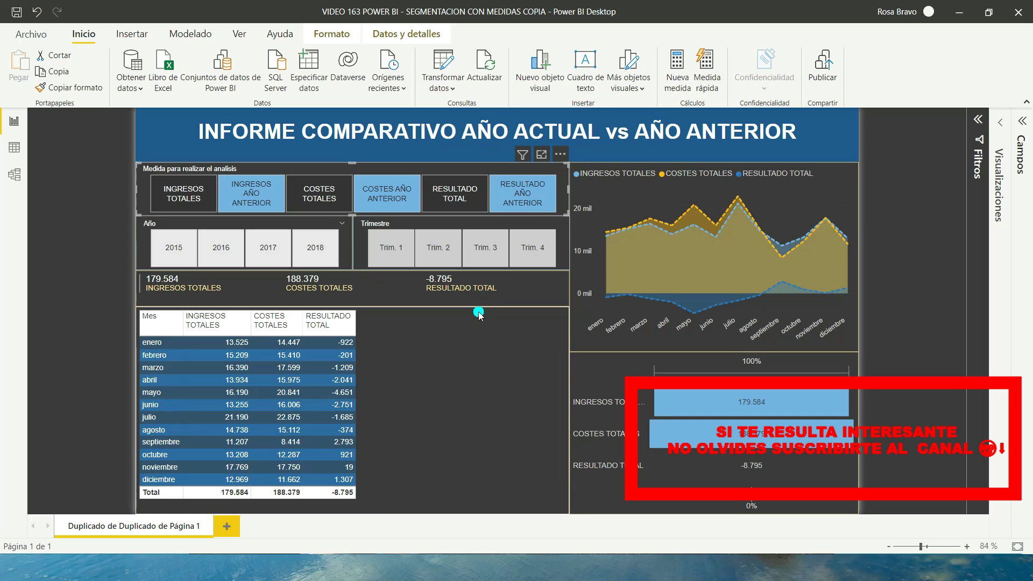
pyautogui.click(547, 170)
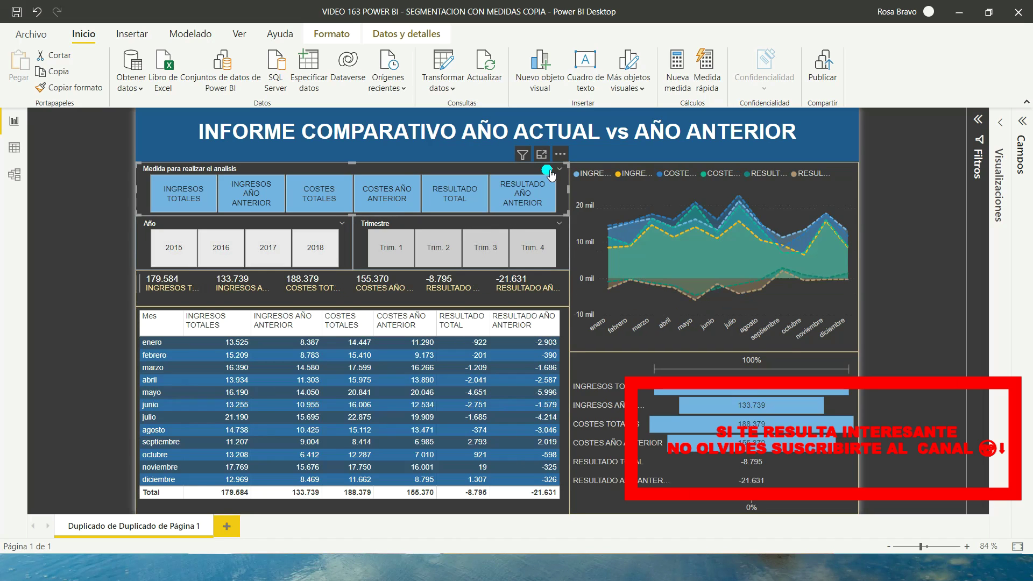